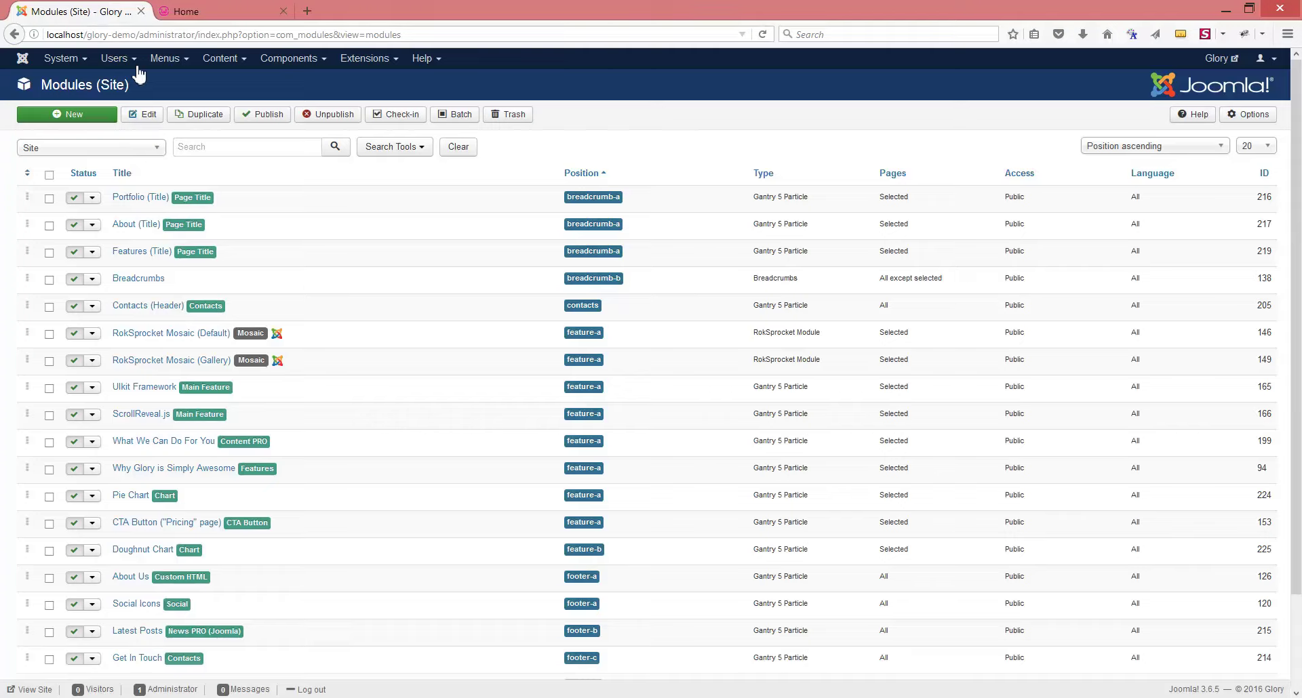
Step: Open the Slideshow module from the site modules list and open its particle settings
scroll(348, 363, down, 3)
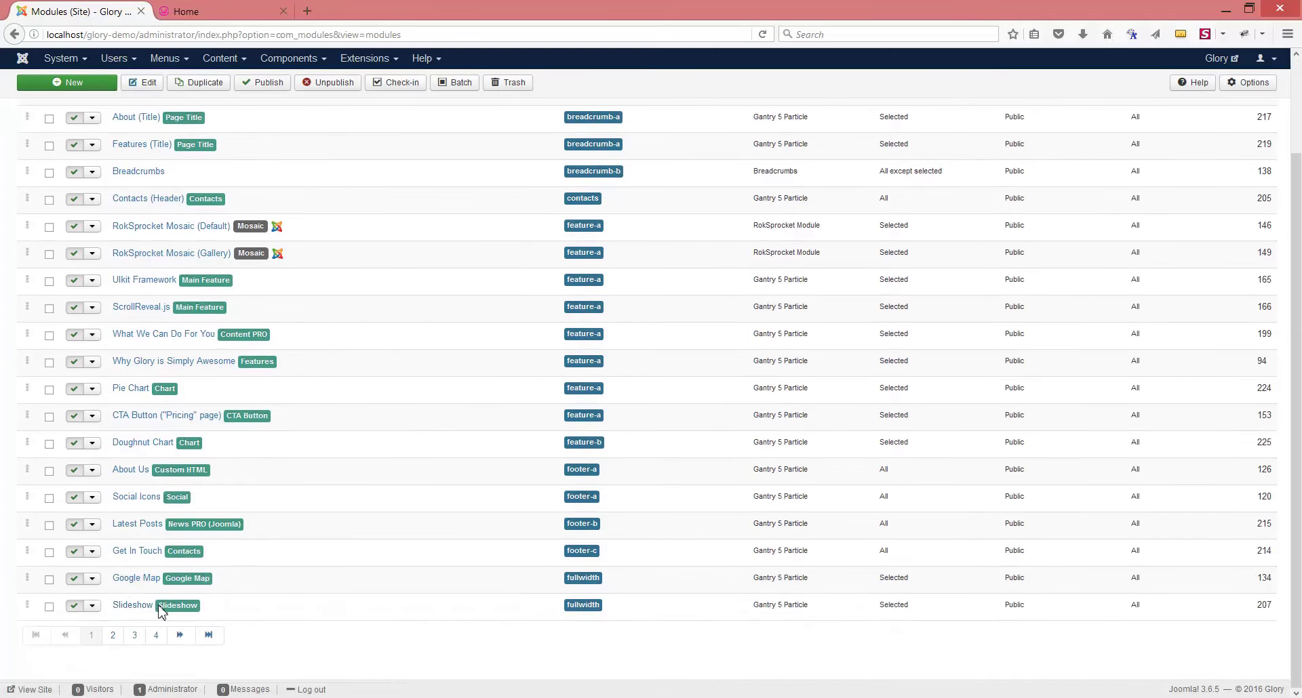
drag(158, 605, 200, 606)
click(139, 609)
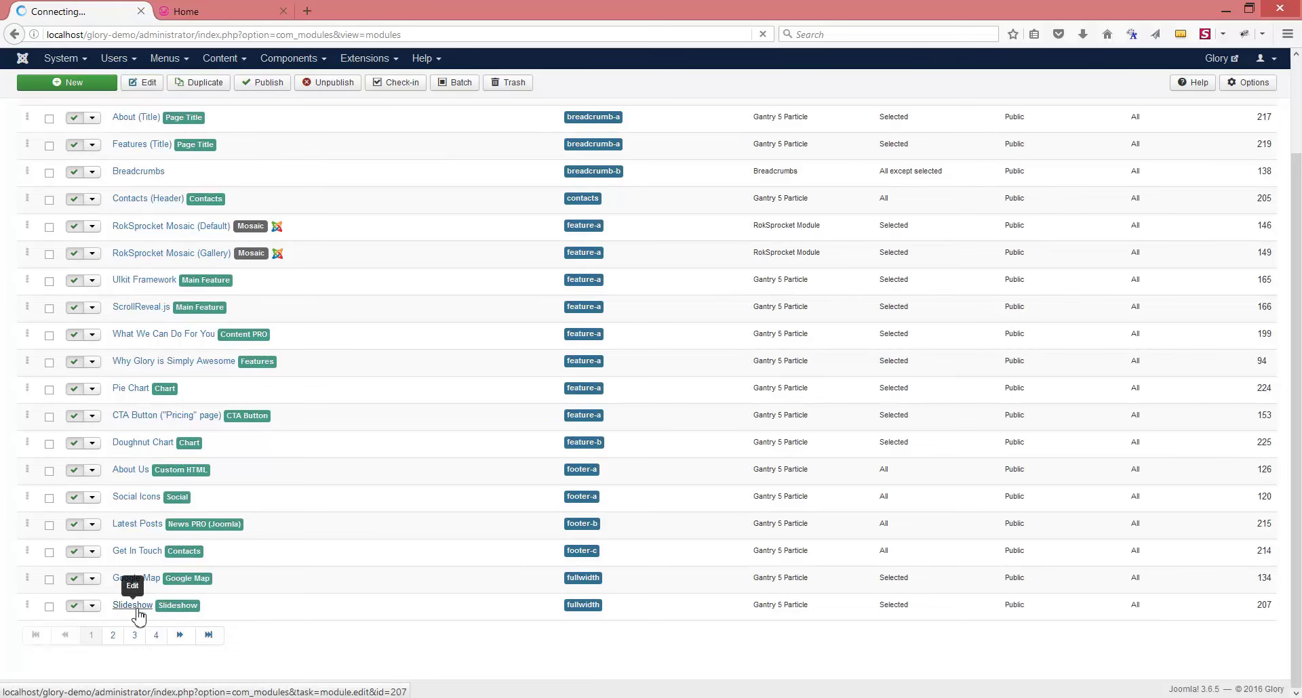
click(340, 307)
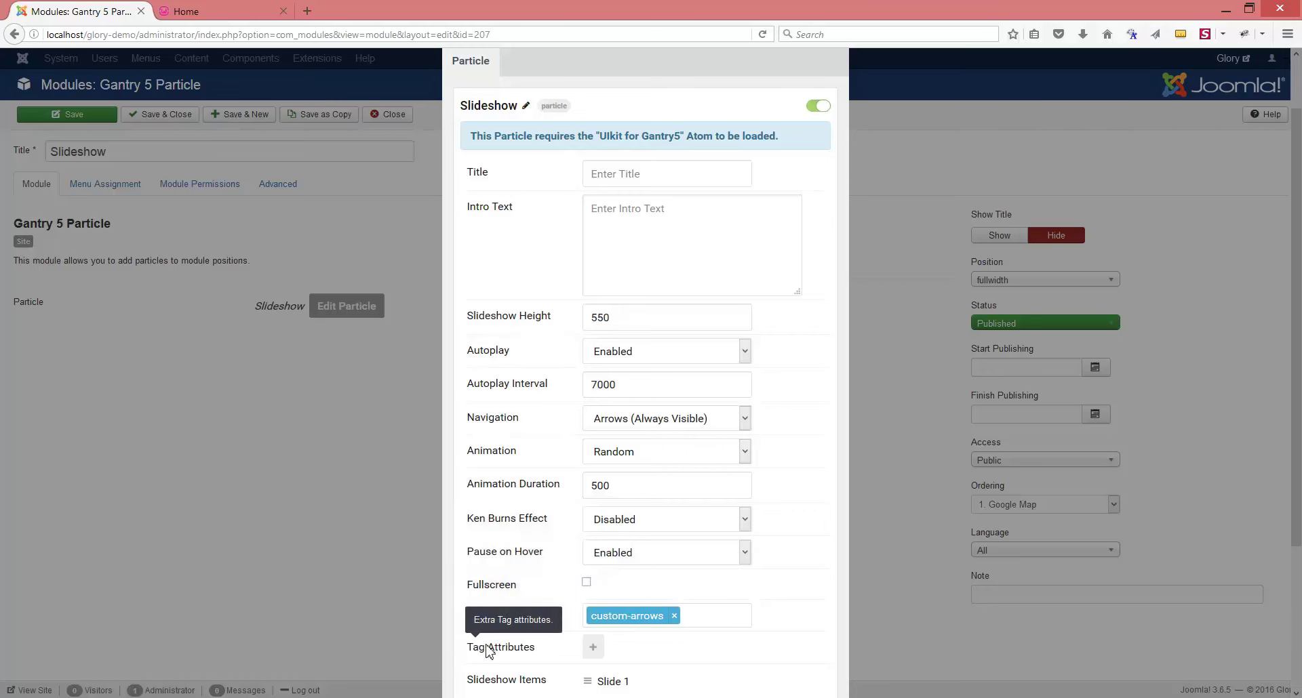
Step: Examine the settings of Slide 1 and its Button 1, leaving both without changes
scroll(454, 644, down, 3)
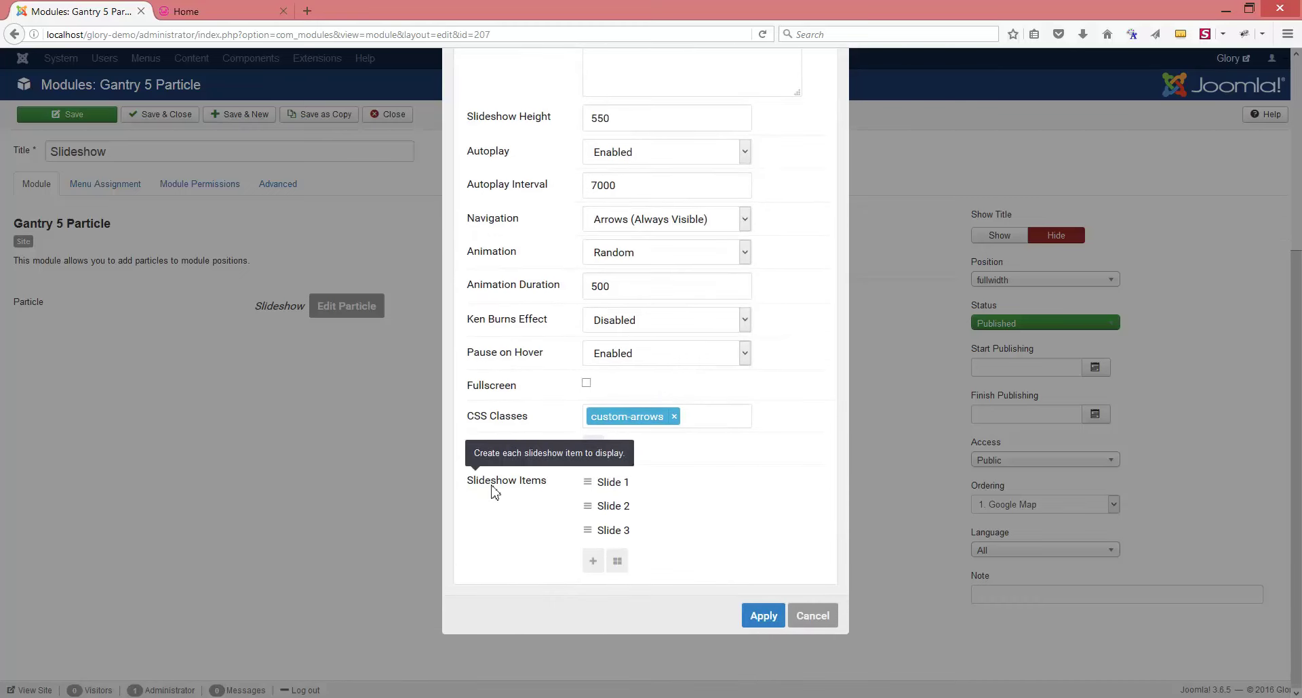
click(617, 486)
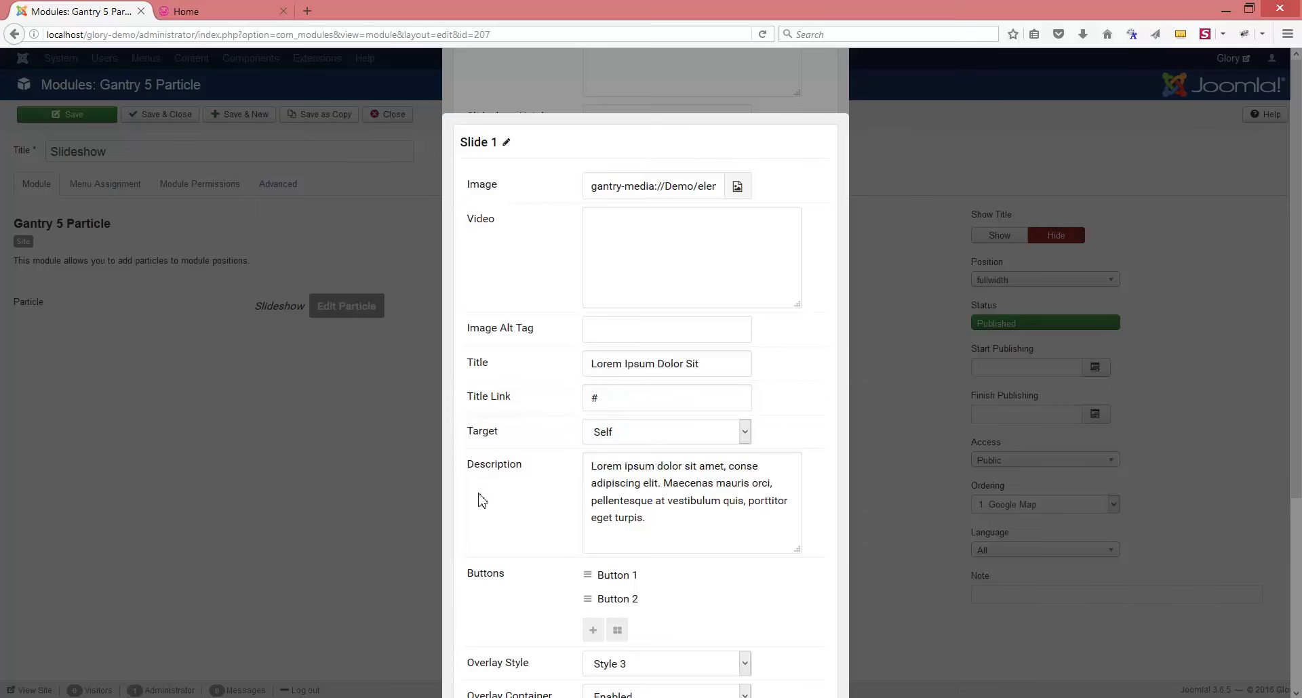
scroll(444, 433, down, 3)
scroll(448, 420, down, 1)
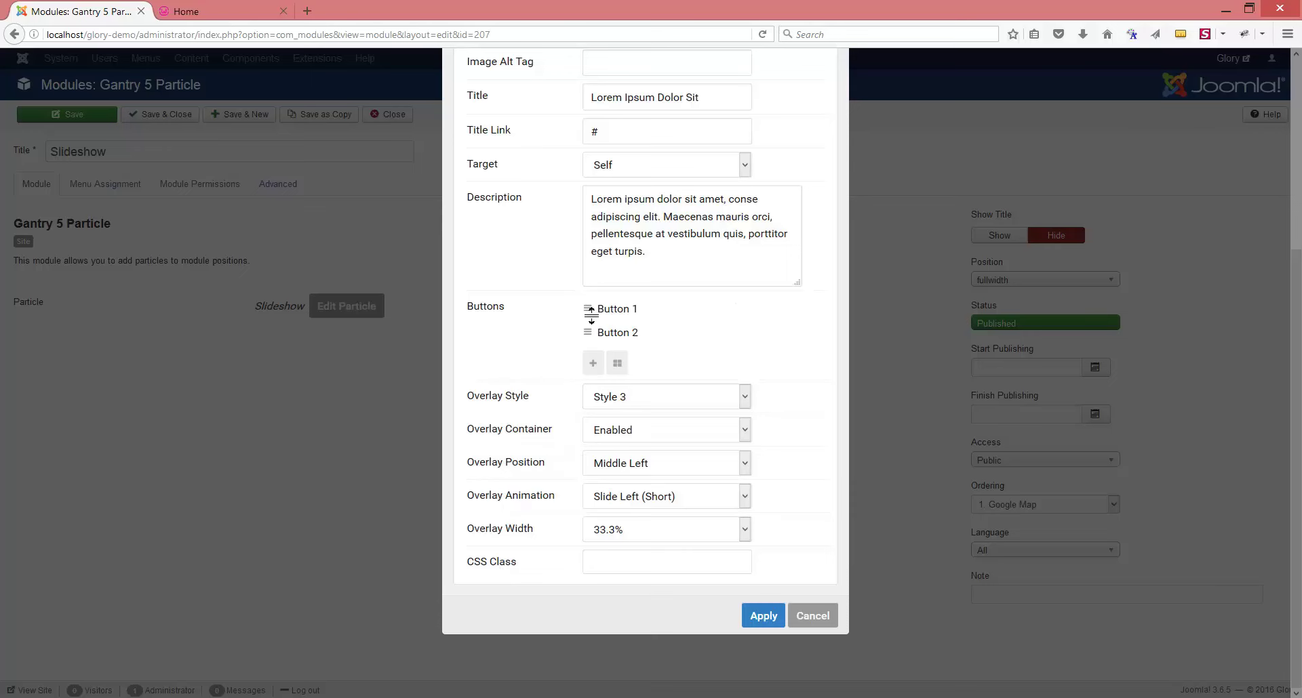
click(621, 314)
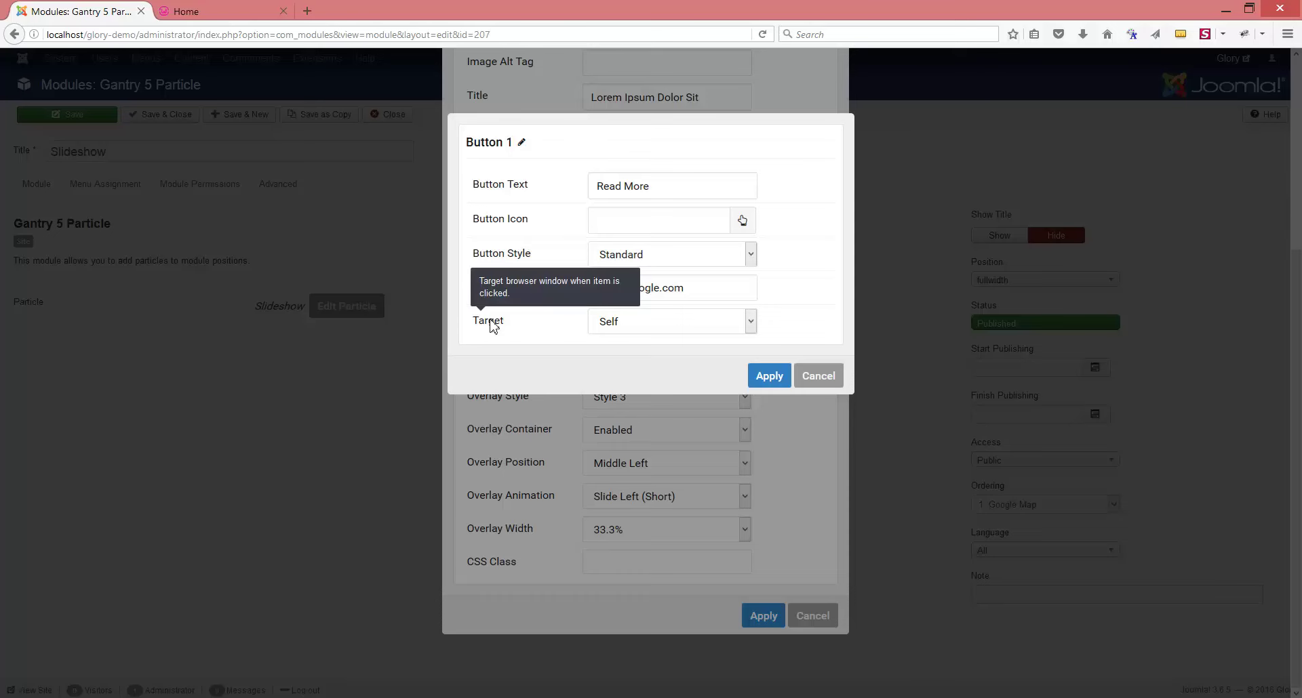
click(825, 377)
click(813, 617)
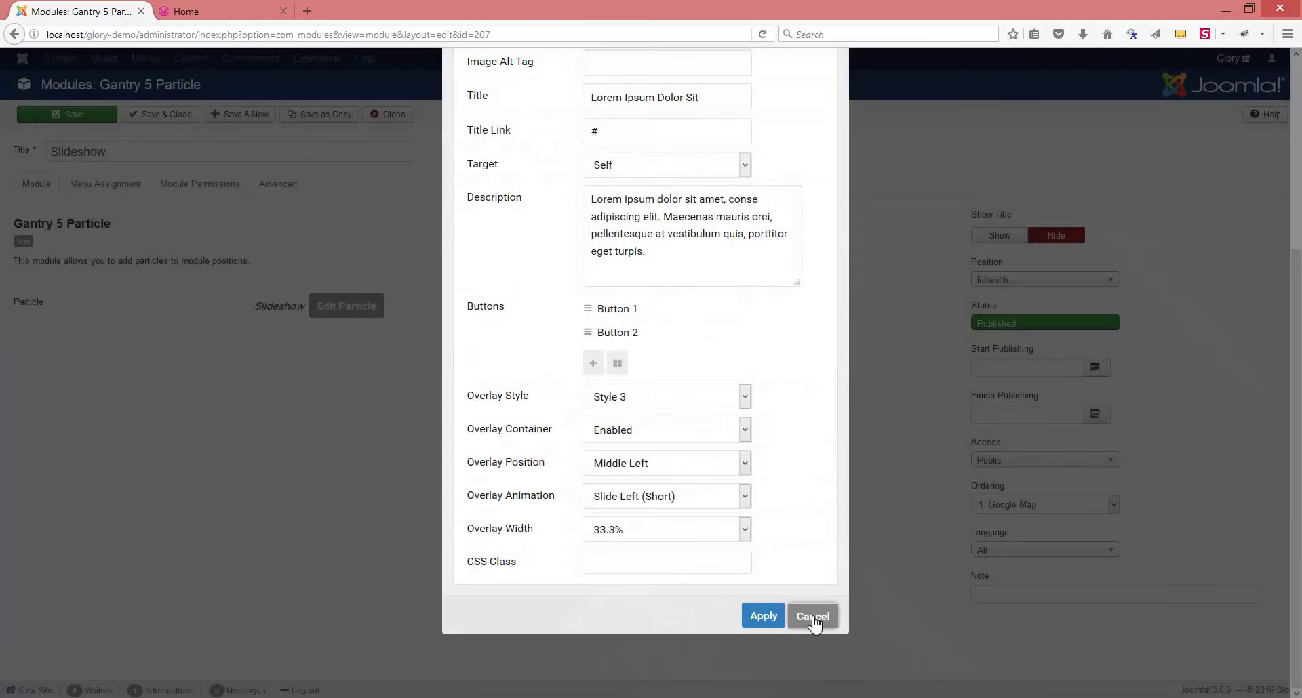
Step: Set the slideshow particle's navigation to Arrows (Show on Hover), apply the change and save the module
scroll(833, 444, up, 3)
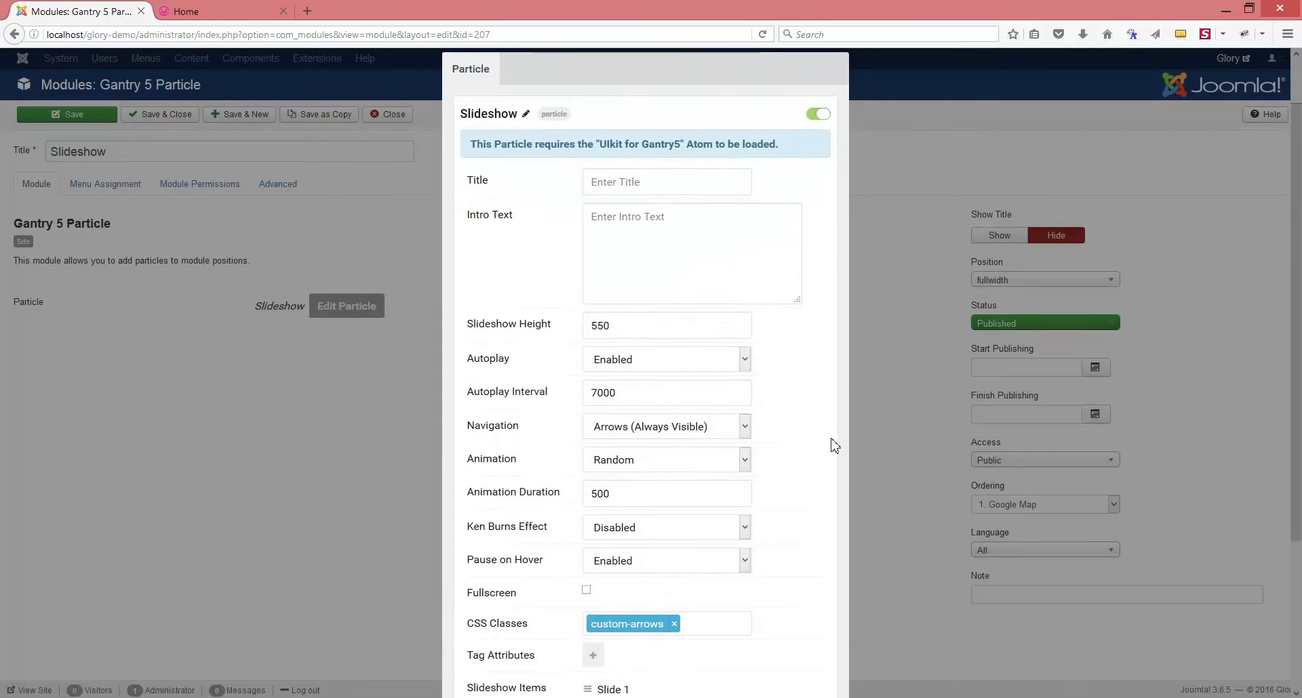
scroll(833, 444, down, 2)
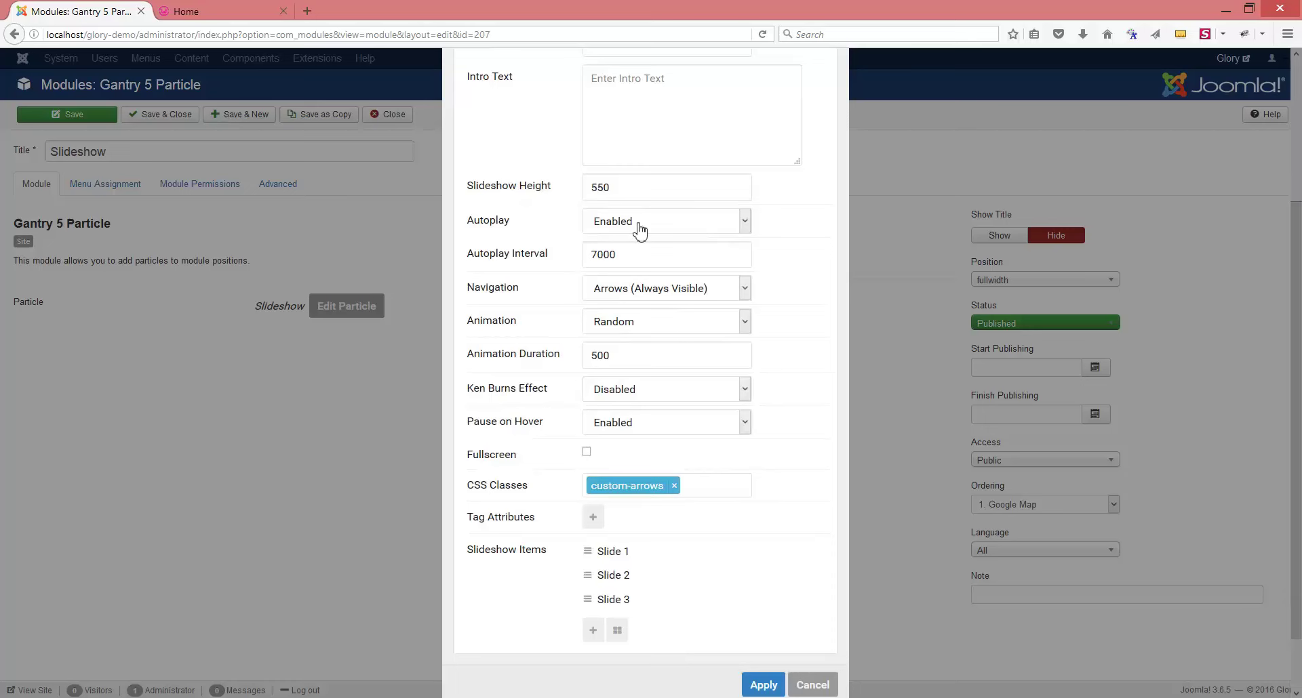
click(651, 291)
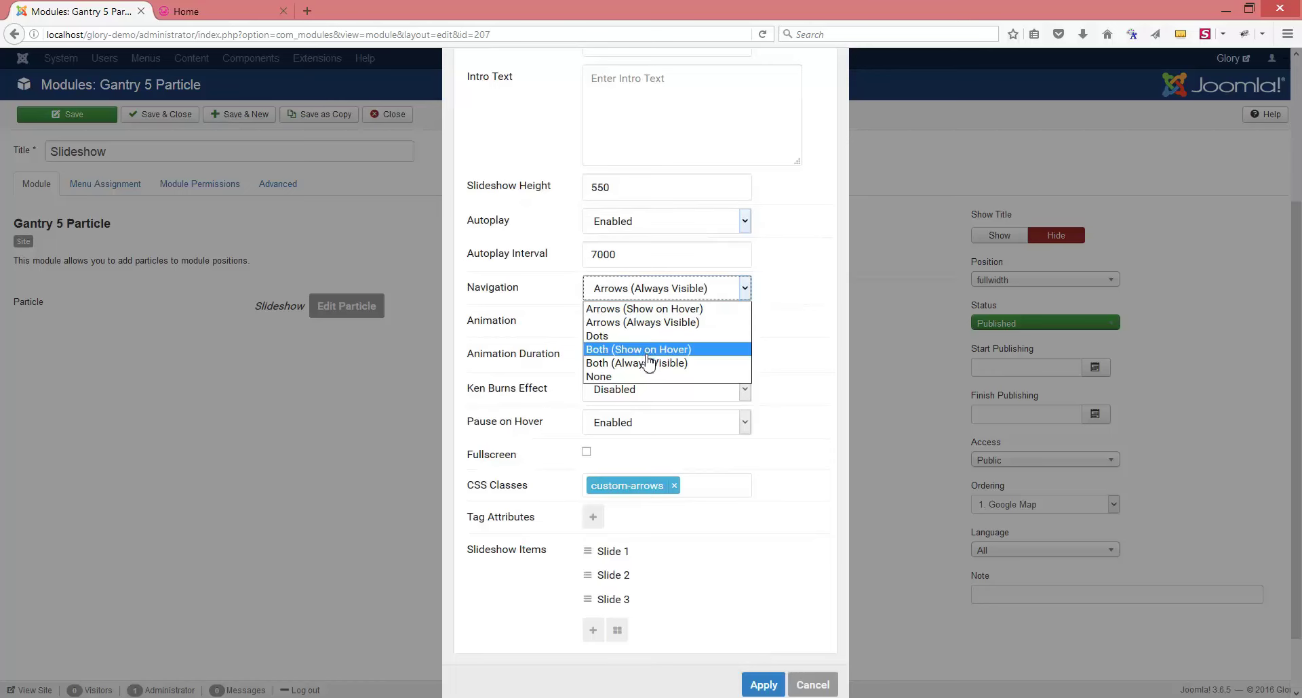
click(661, 313)
scroll(802, 461, down, 2)
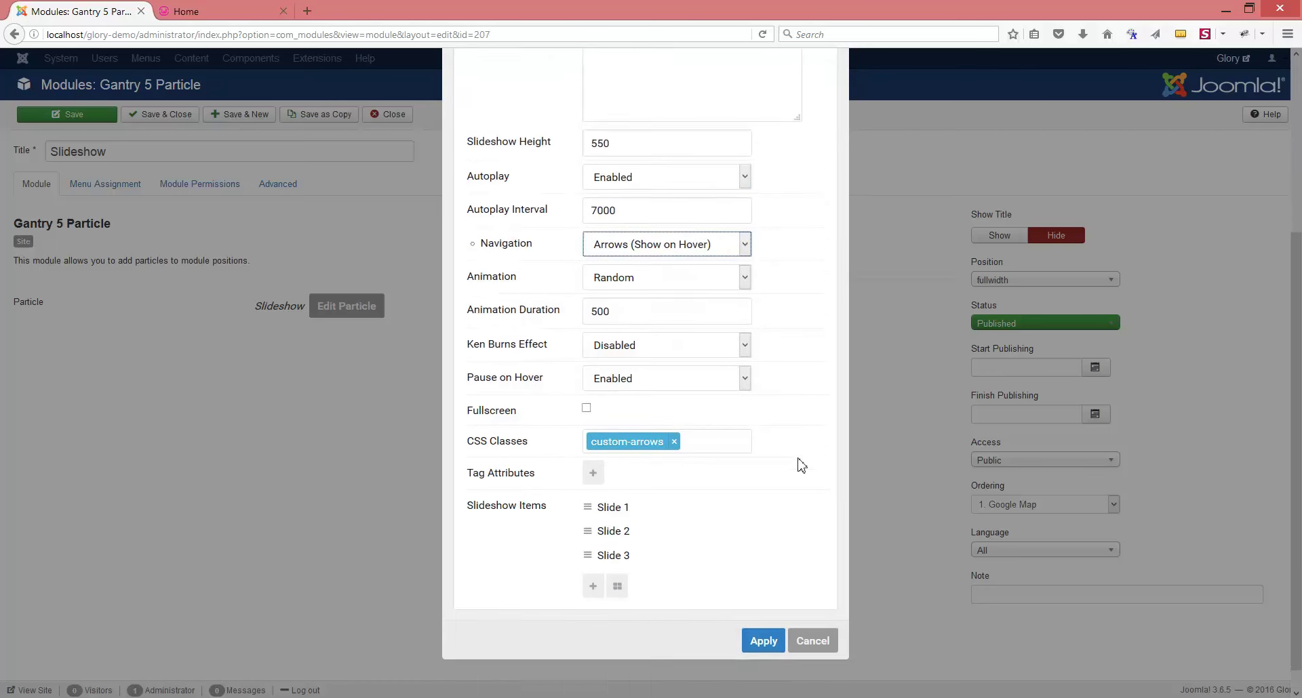
click(764, 615)
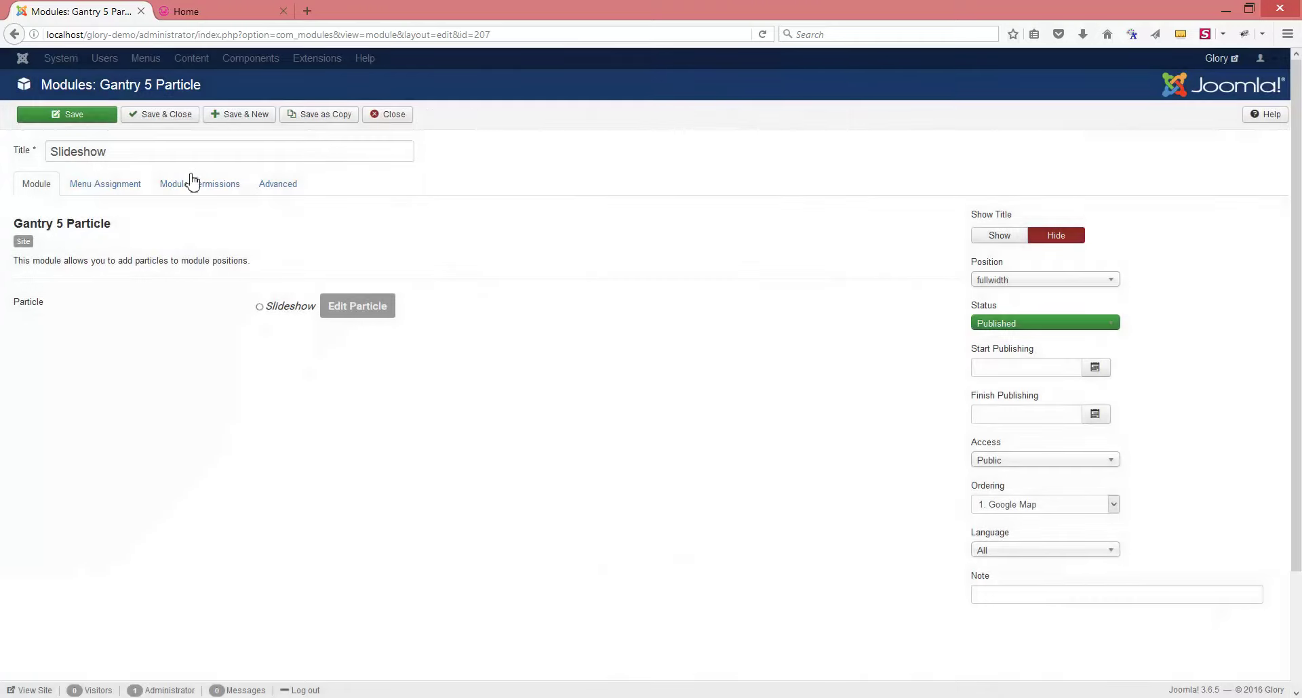
click(59, 116)
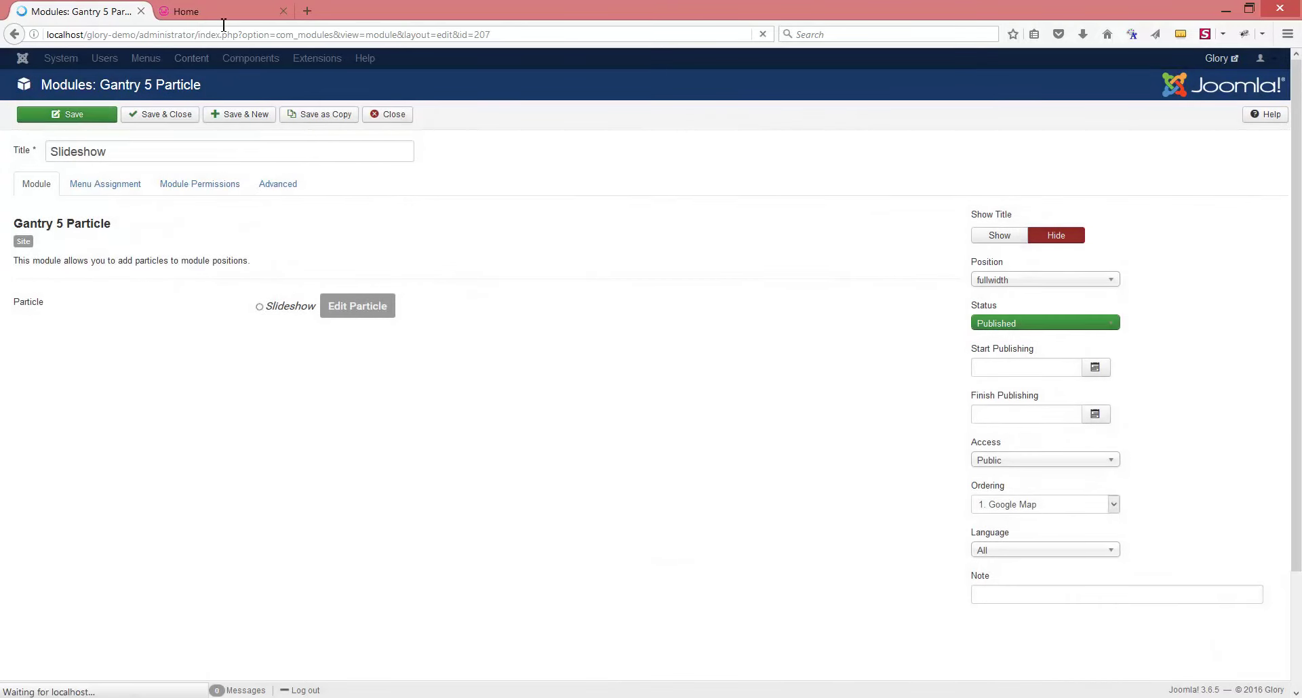
Step: Reload the site's home page and test the slideshow's navigation arrows
click(228, 13)
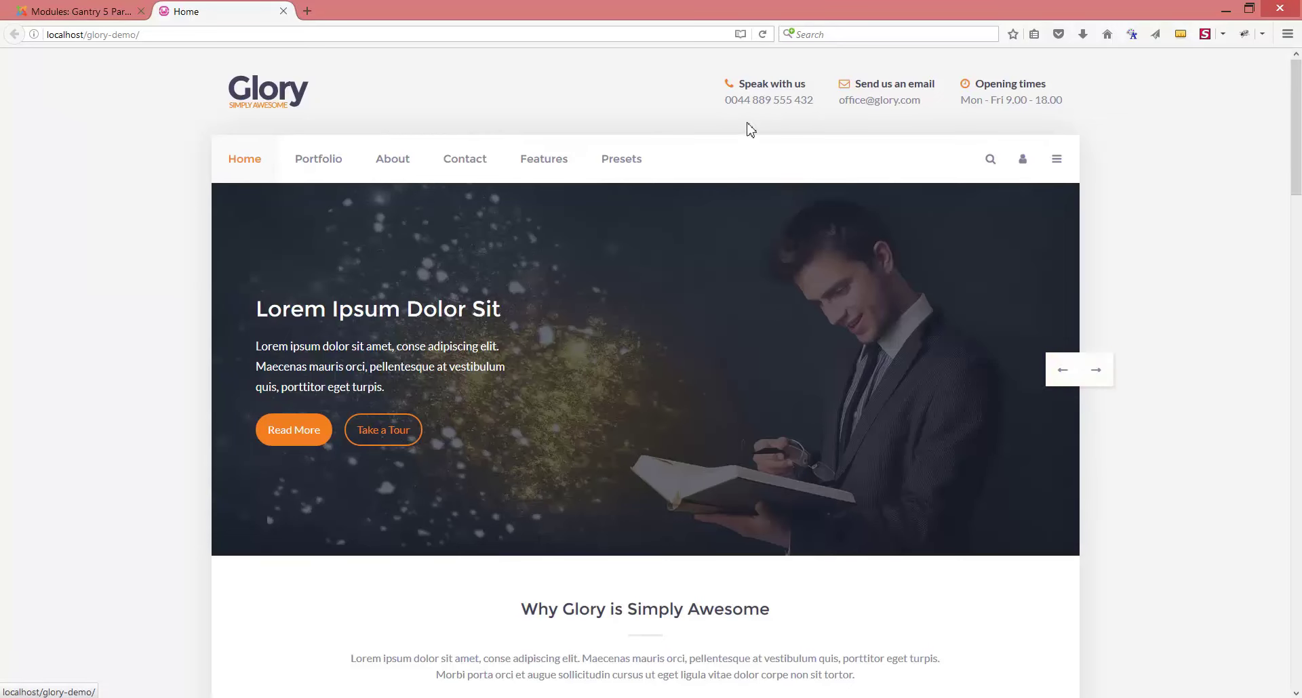
click(763, 34)
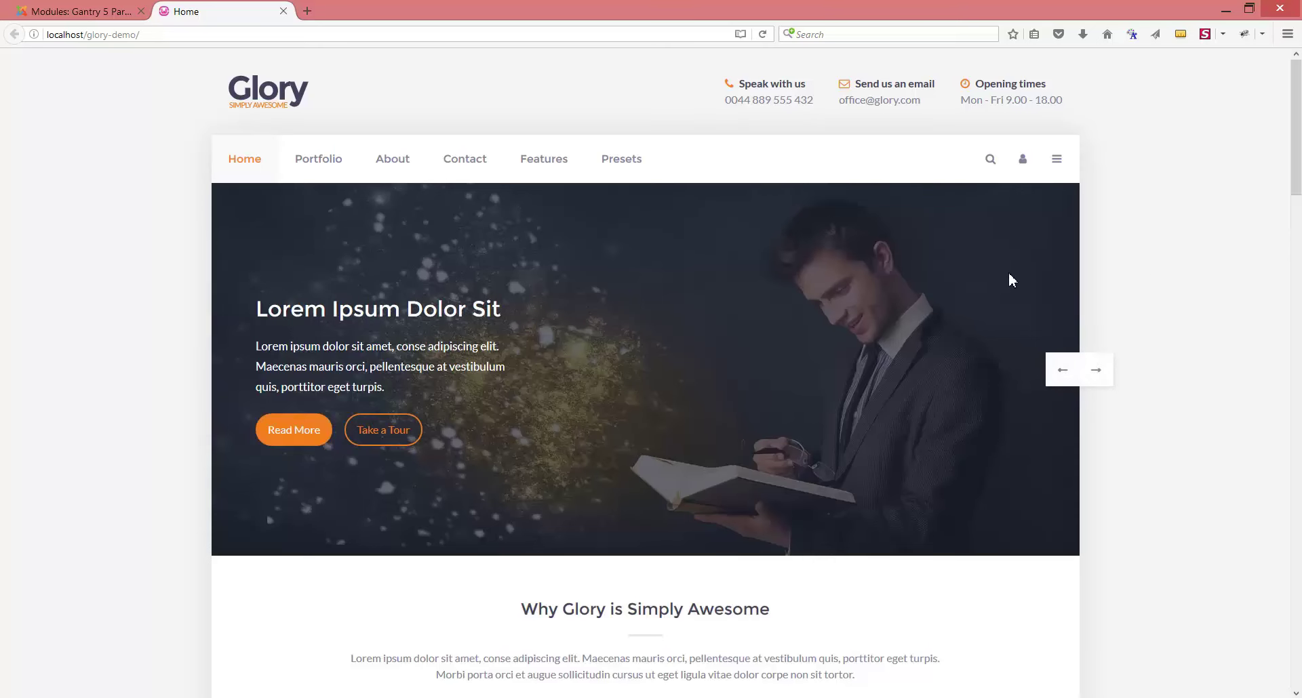
click(1095, 369)
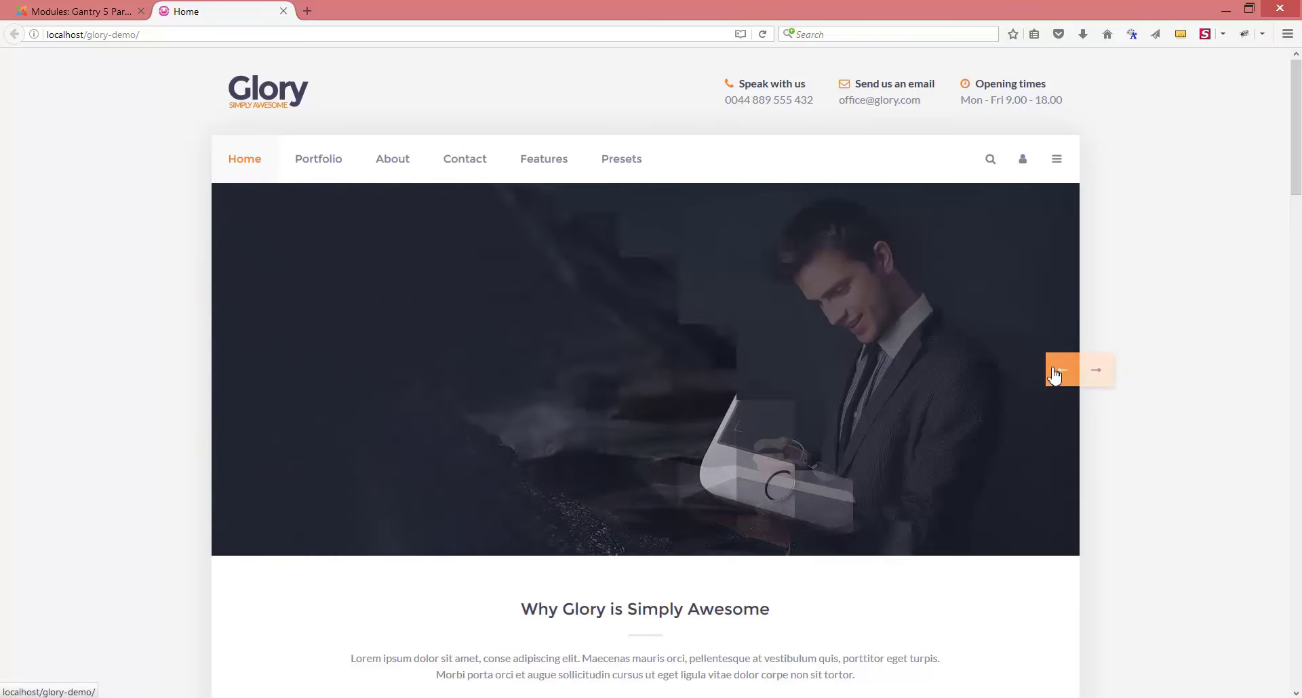
Step: Reopen the Slideshow particle settings and set its navigation to Arrows (Always Visible)
click(93, 14)
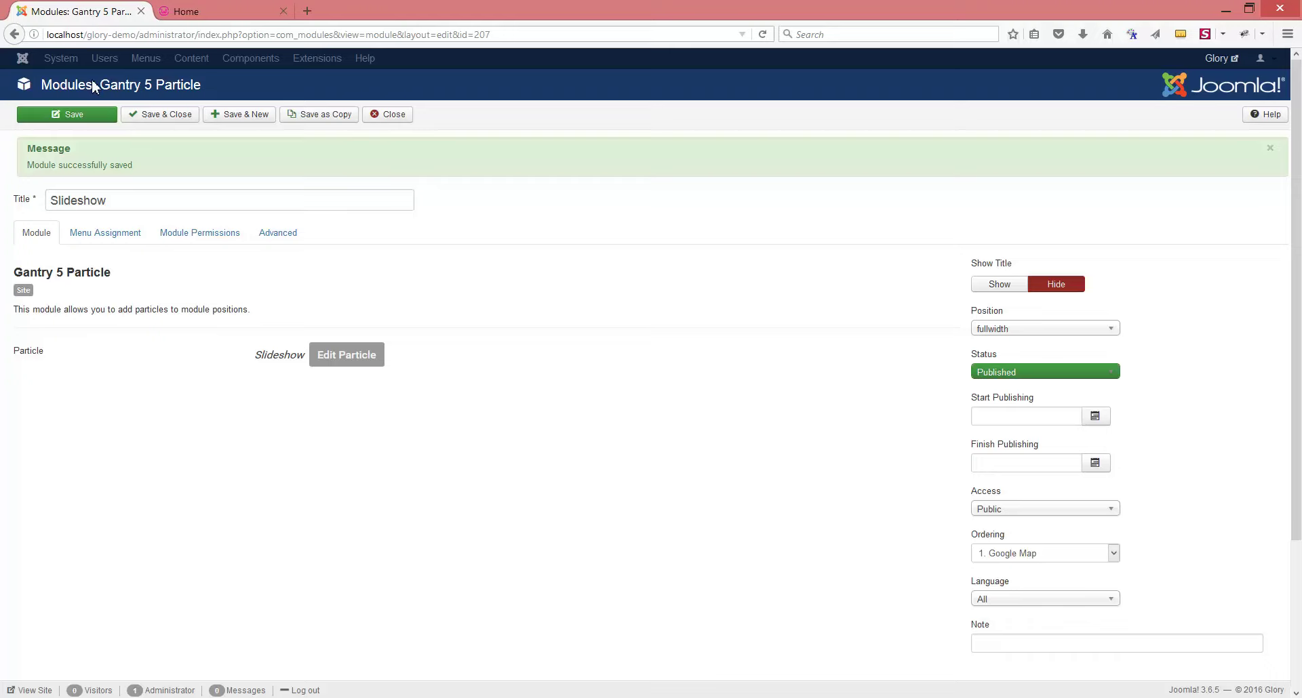
click(346, 355)
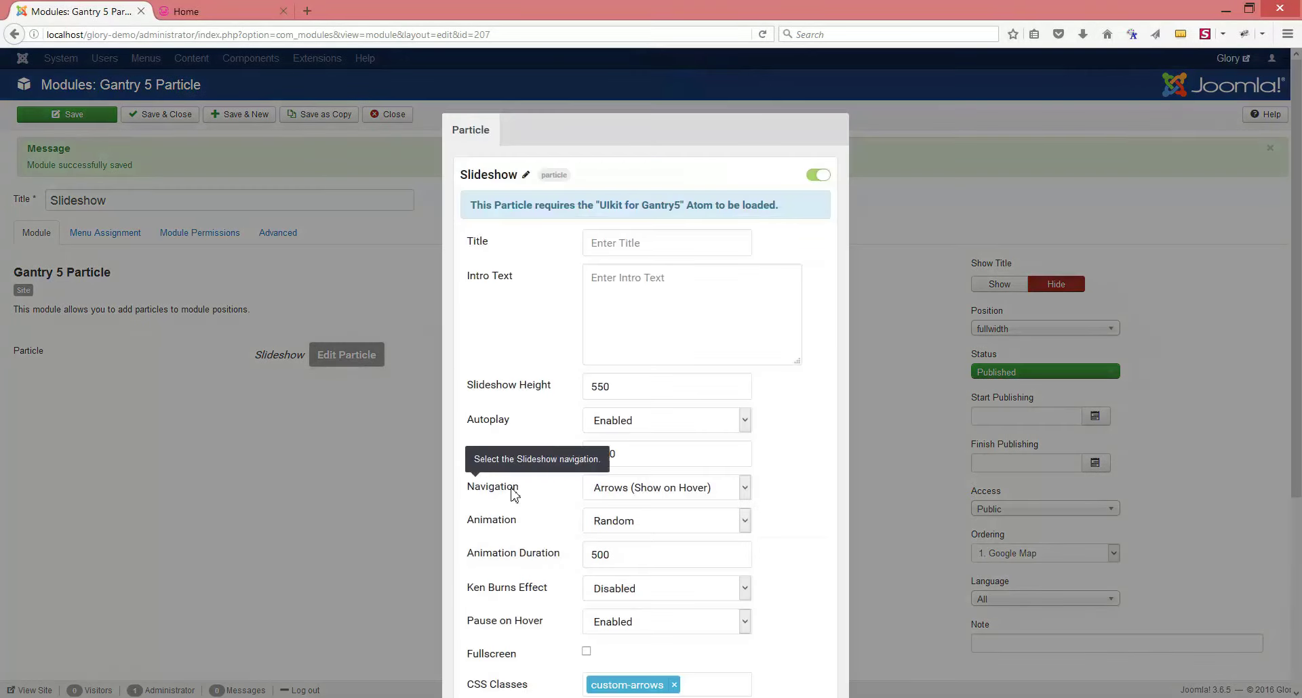
click(667, 488)
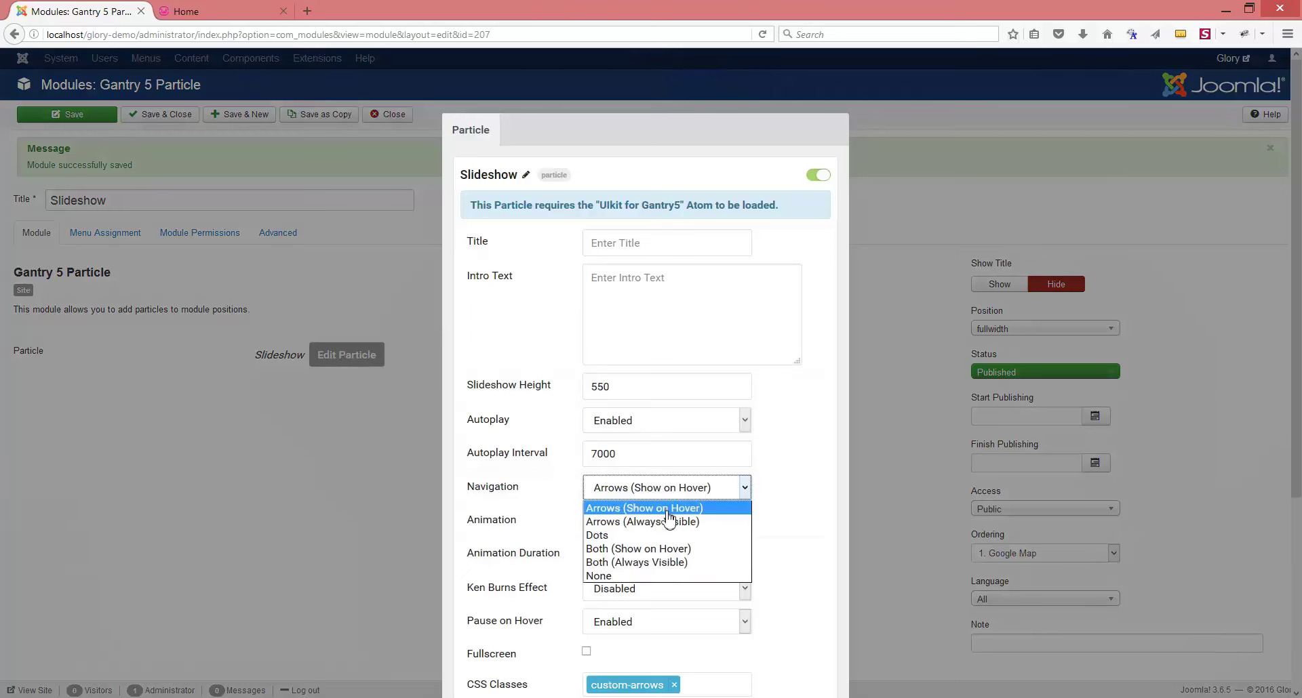
click(667, 522)
Step: Remove the custom-arrows CSS class from the slideshow particle, apply the changes and save the module
scroll(824, 505, down, 5)
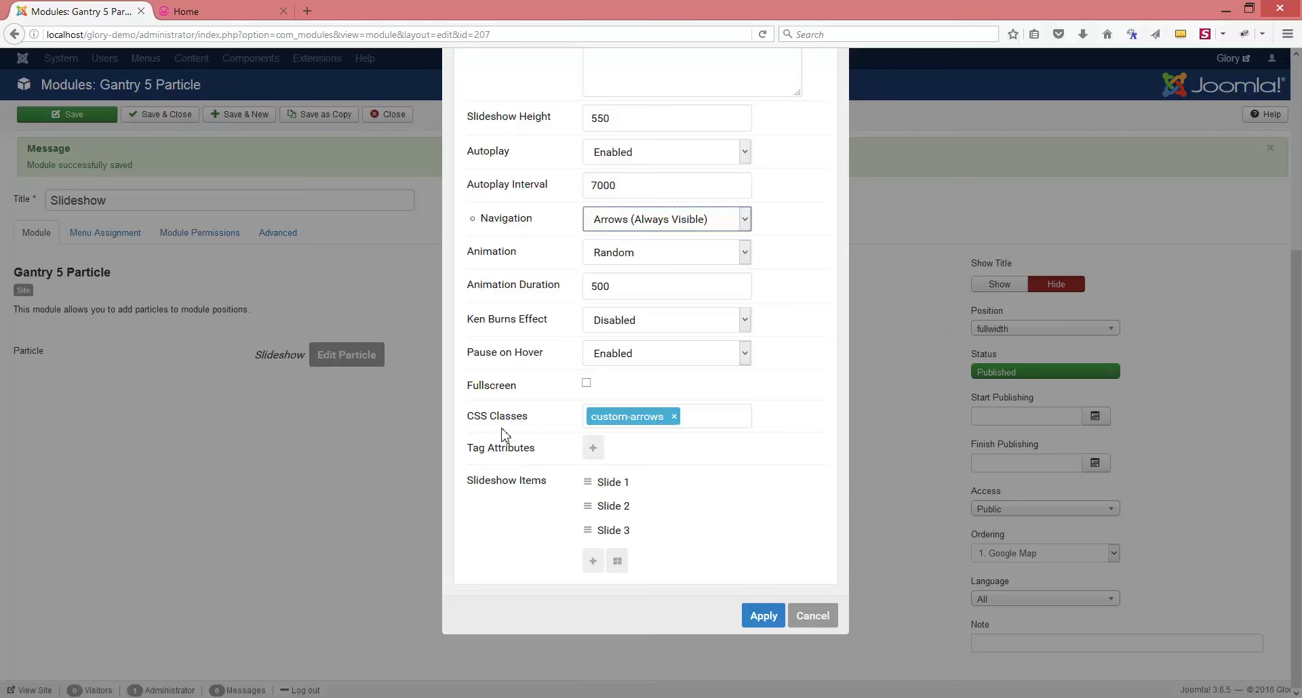
mouse_move(499, 426)
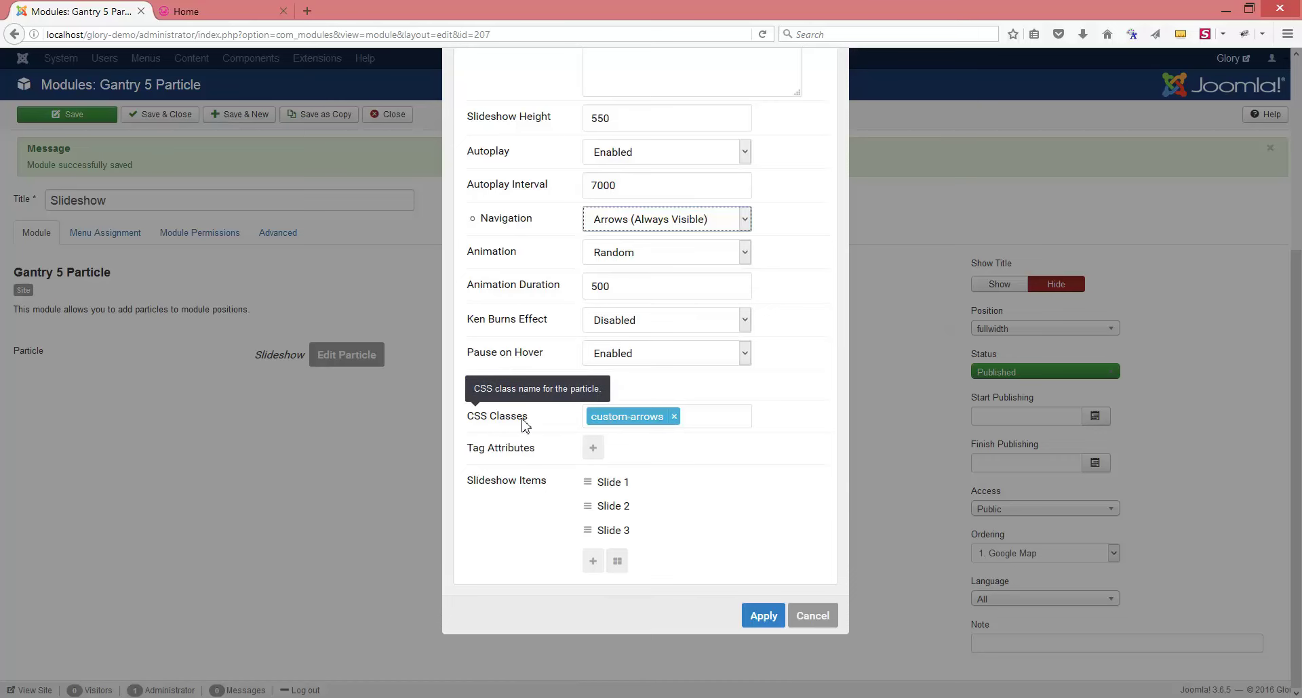
click(674, 417)
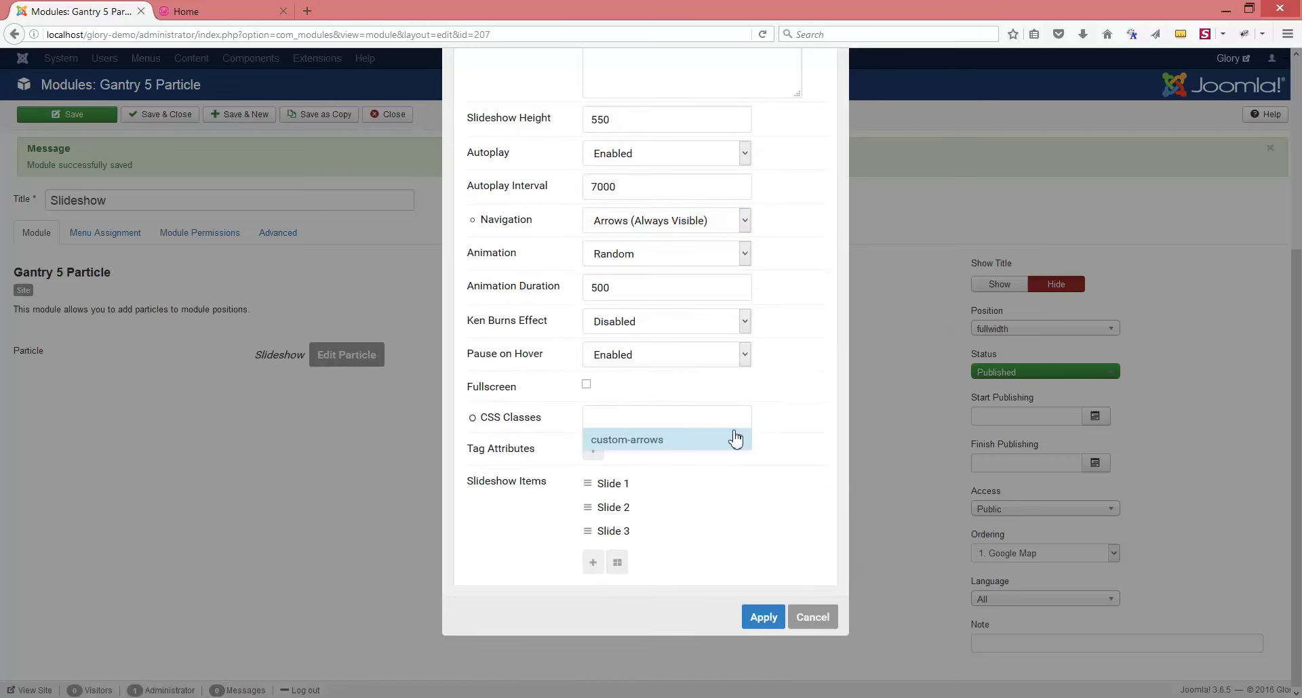
click(791, 429)
click(766, 618)
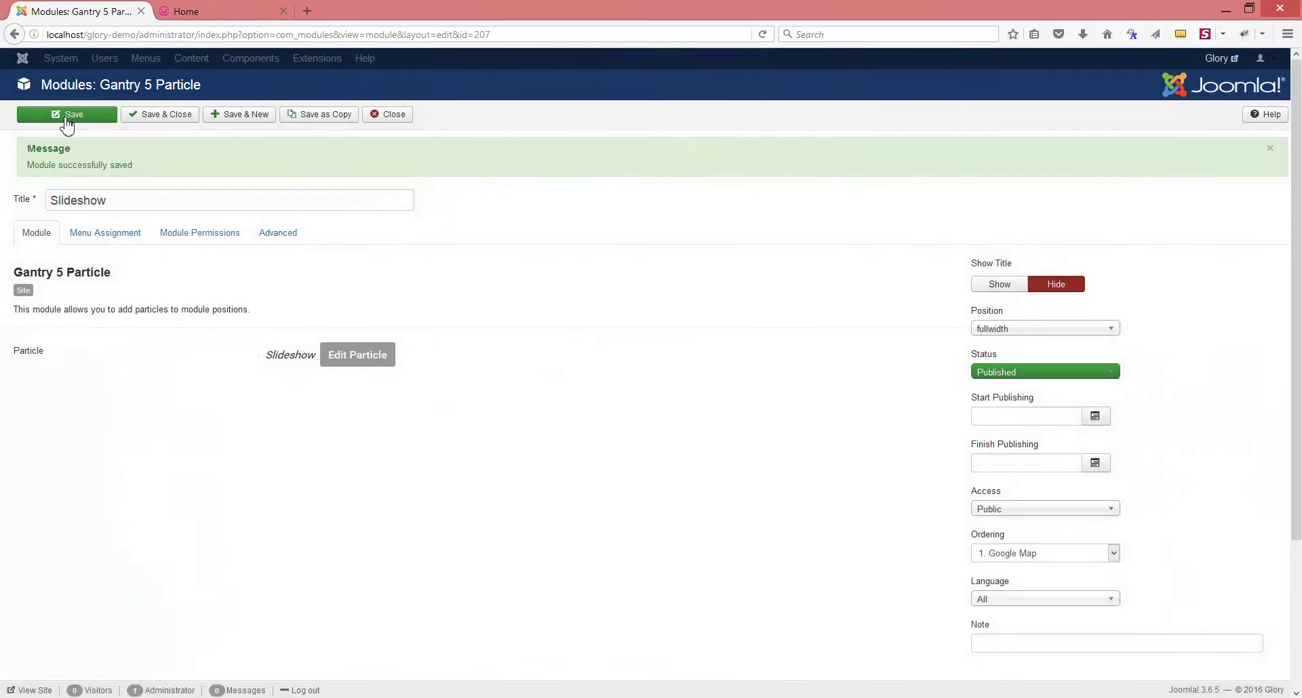
click(66, 119)
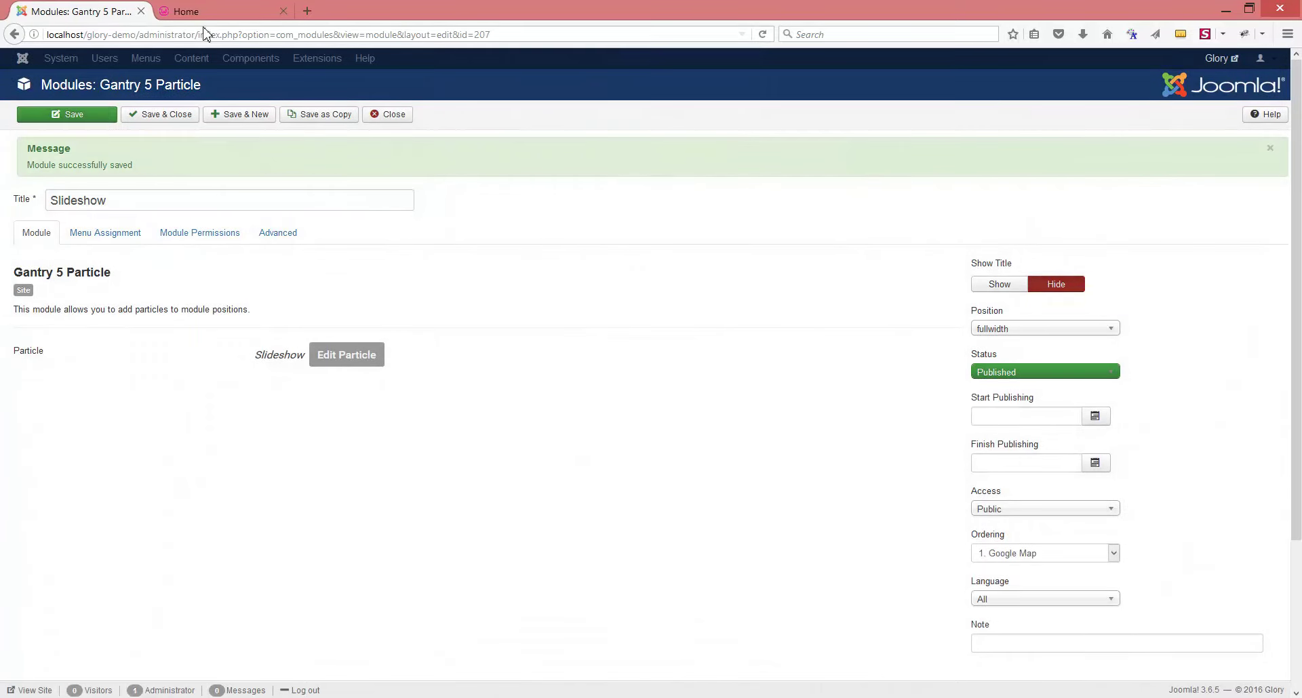
Step: Reload the site's home page to check how the slideshow arrows look without the custom class
click(223, 11)
click(762, 33)
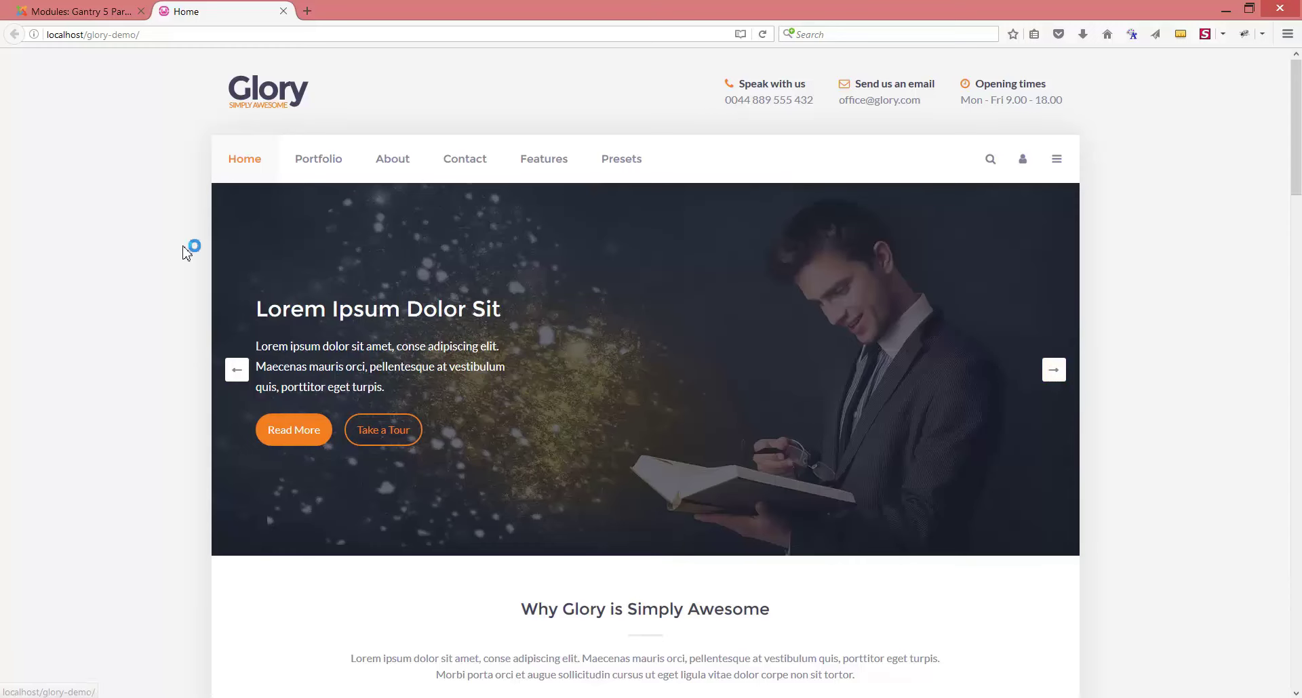
Step: Return to the Slideshow module, switch the particle's navigation to Arrows (Show on Hover), apply it and save the module
click(91, 12)
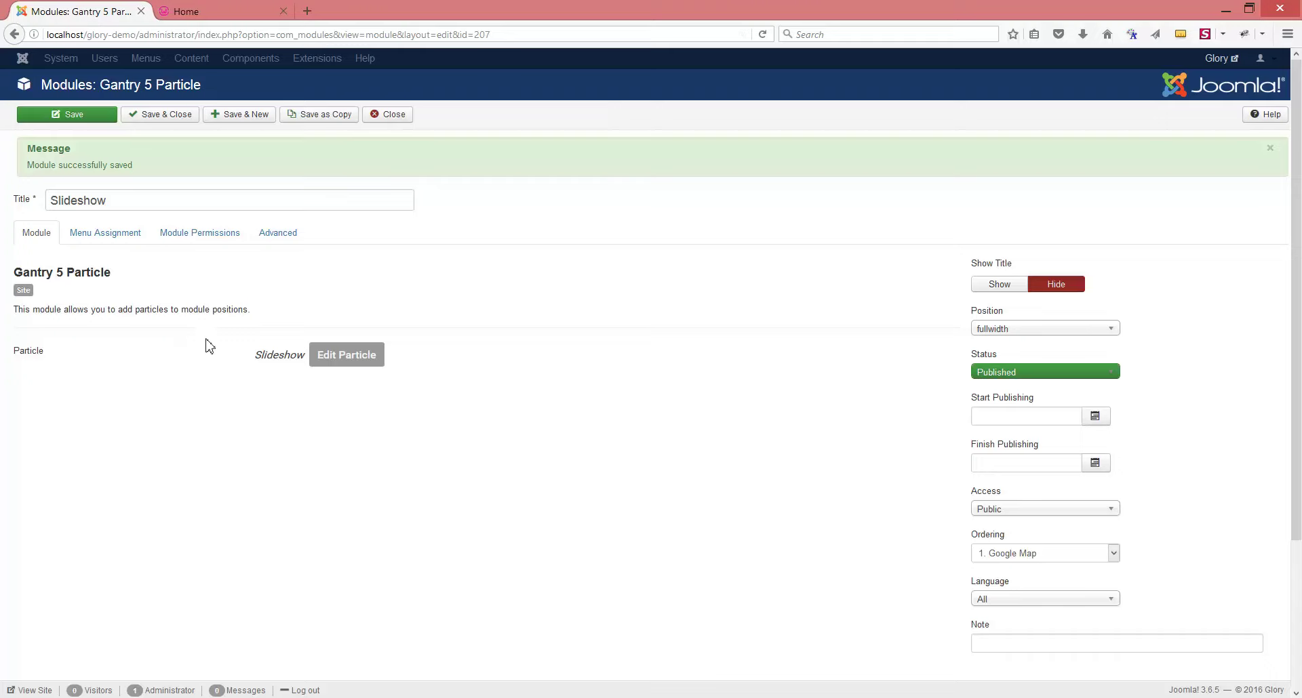
click(349, 363)
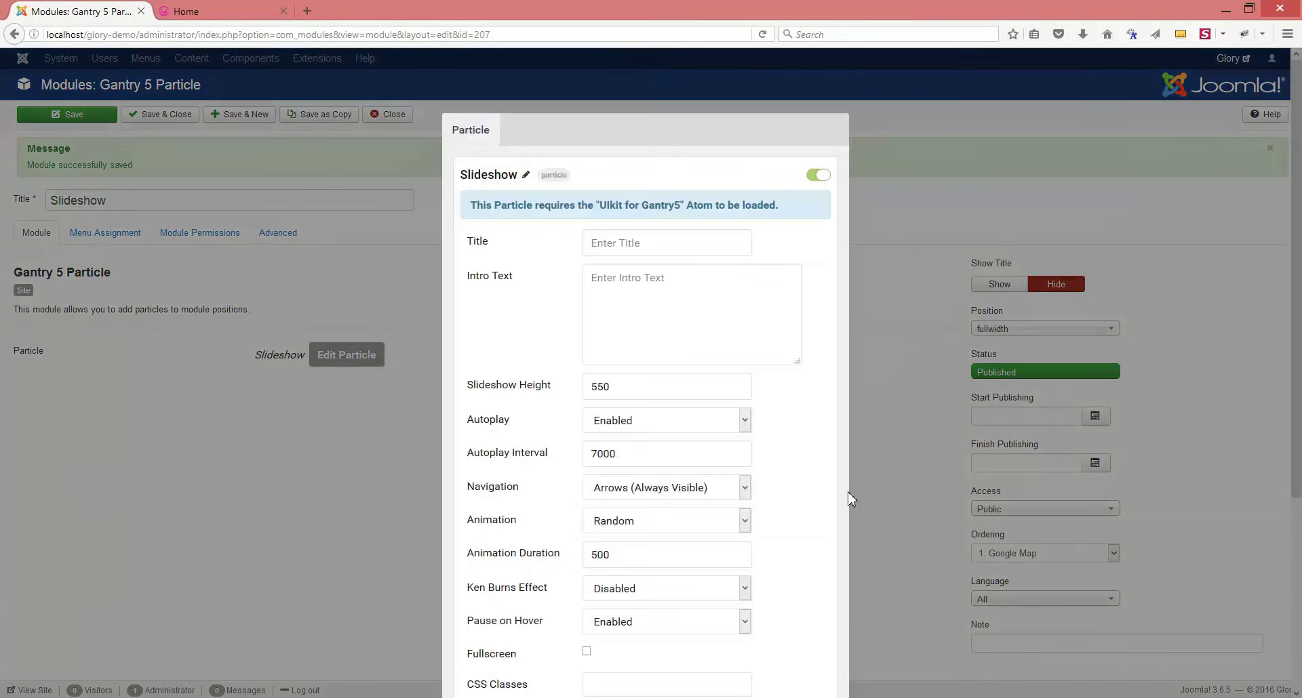
scroll(849, 494, down, 2)
click(666, 351)
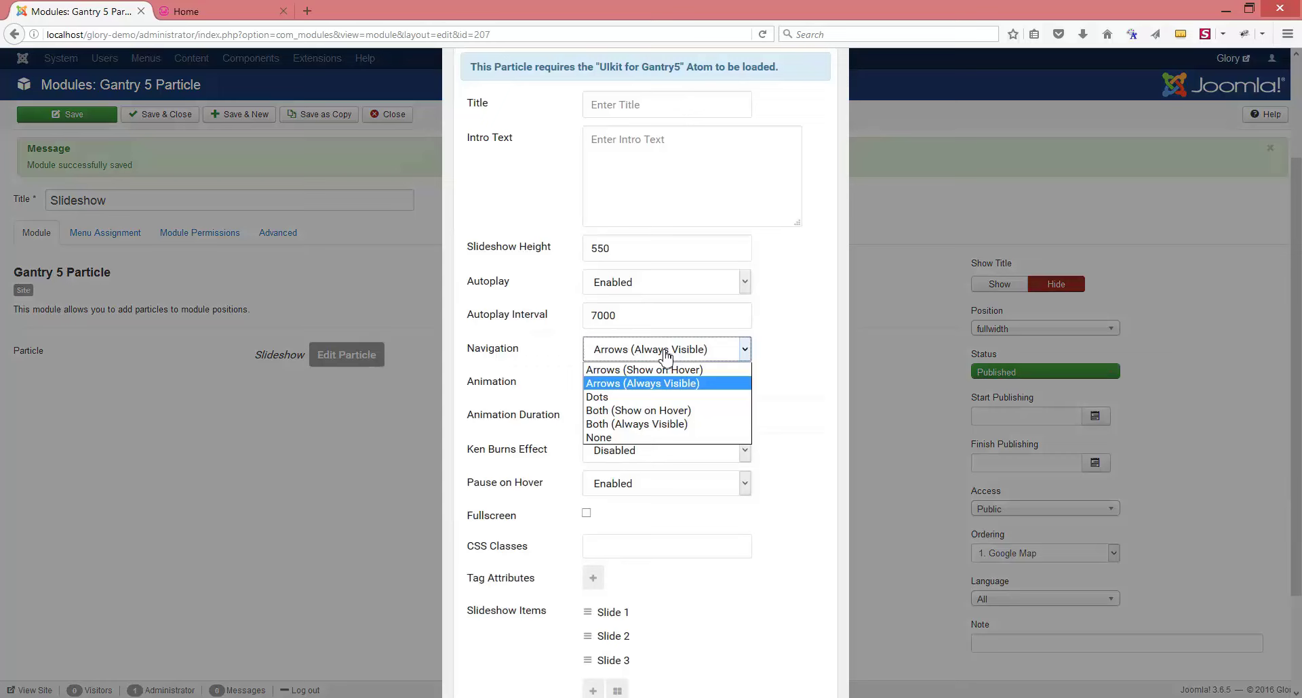
click(668, 370)
scroll(817, 488, down, 2)
click(775, 617)
click(75, 115)
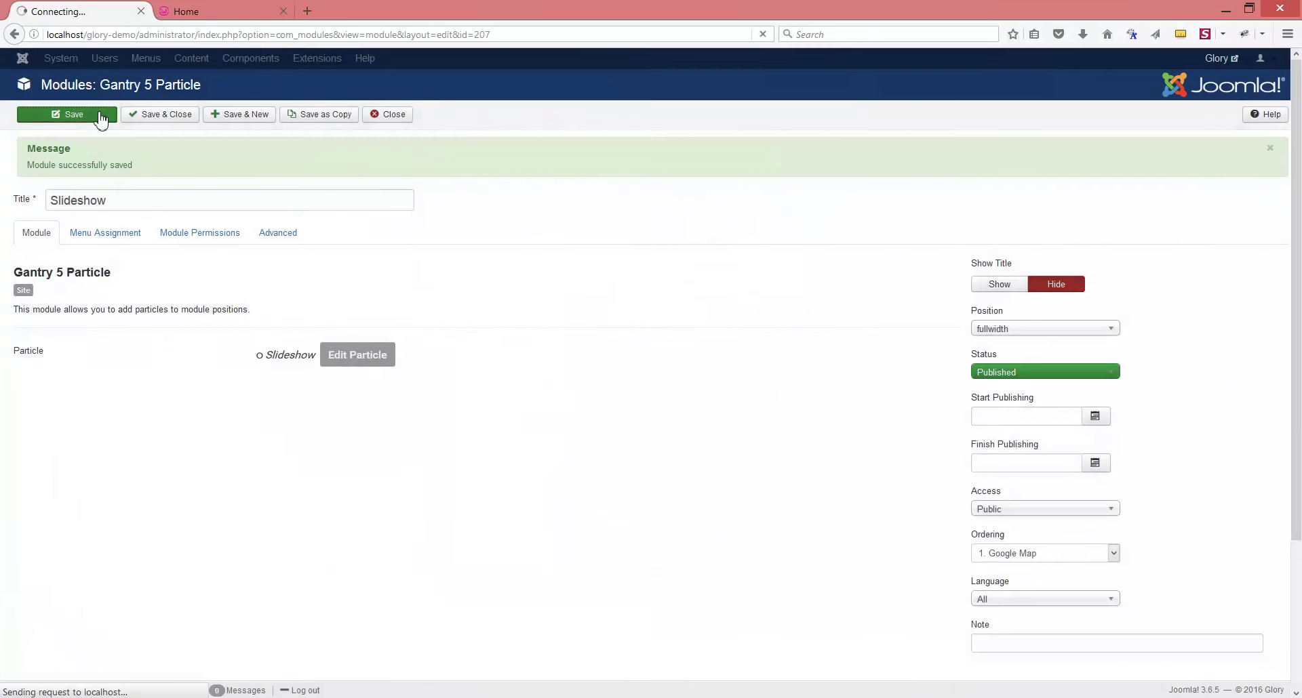
Step: Reload the home page to check the slideshow arrows' behaviour on hover
click(231, 12)
click(762, 34)
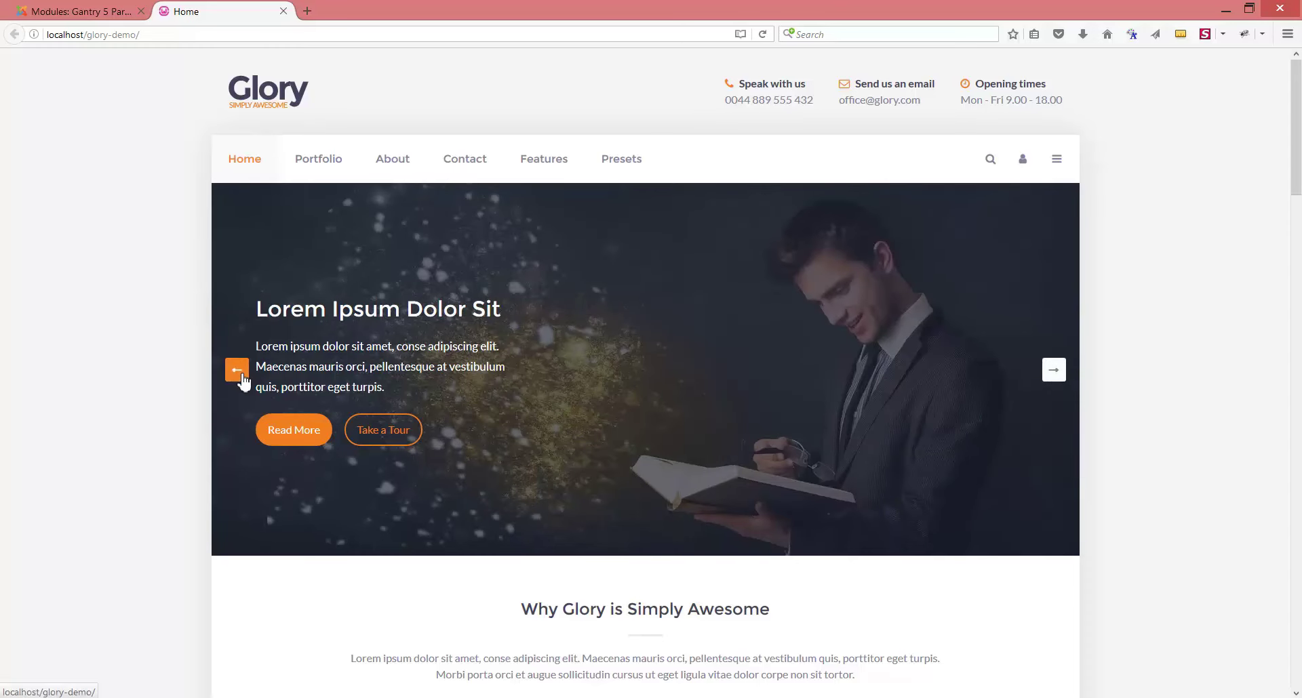
Step: Return to the Slideshow module, open its particle settings and switch the navigation to Arrows (Always Visible)
click(109, 10)
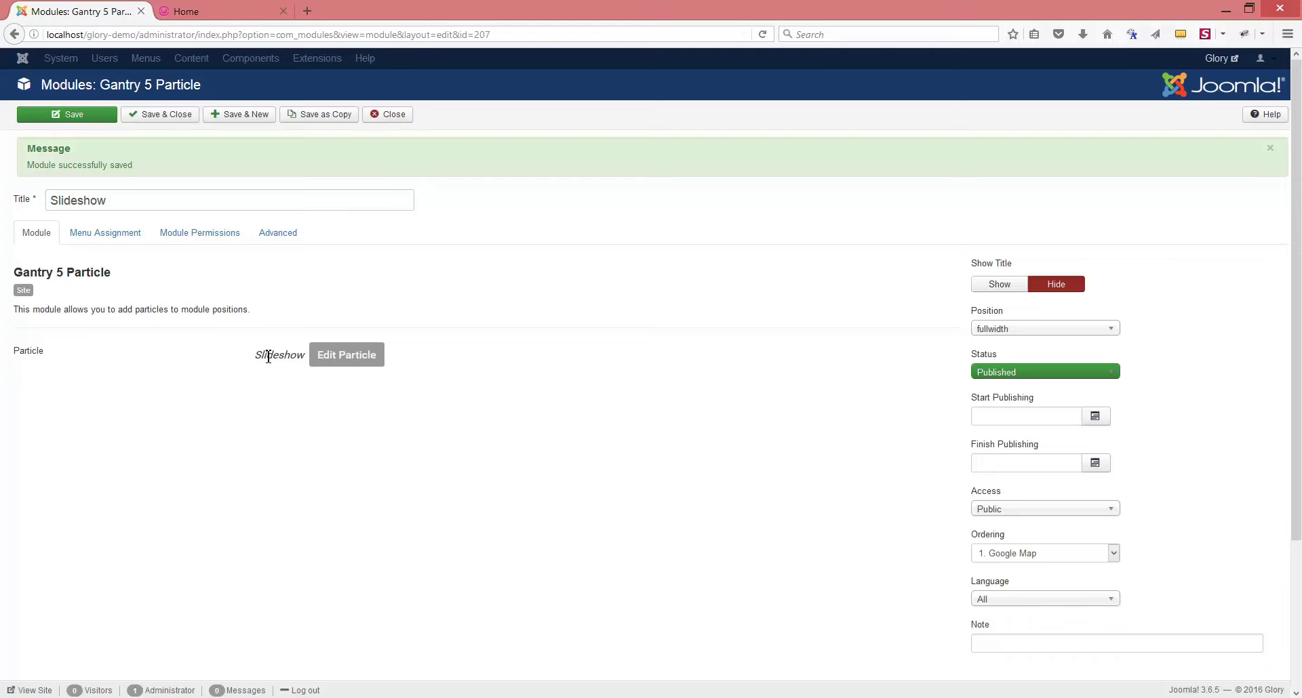
click(337, 361)
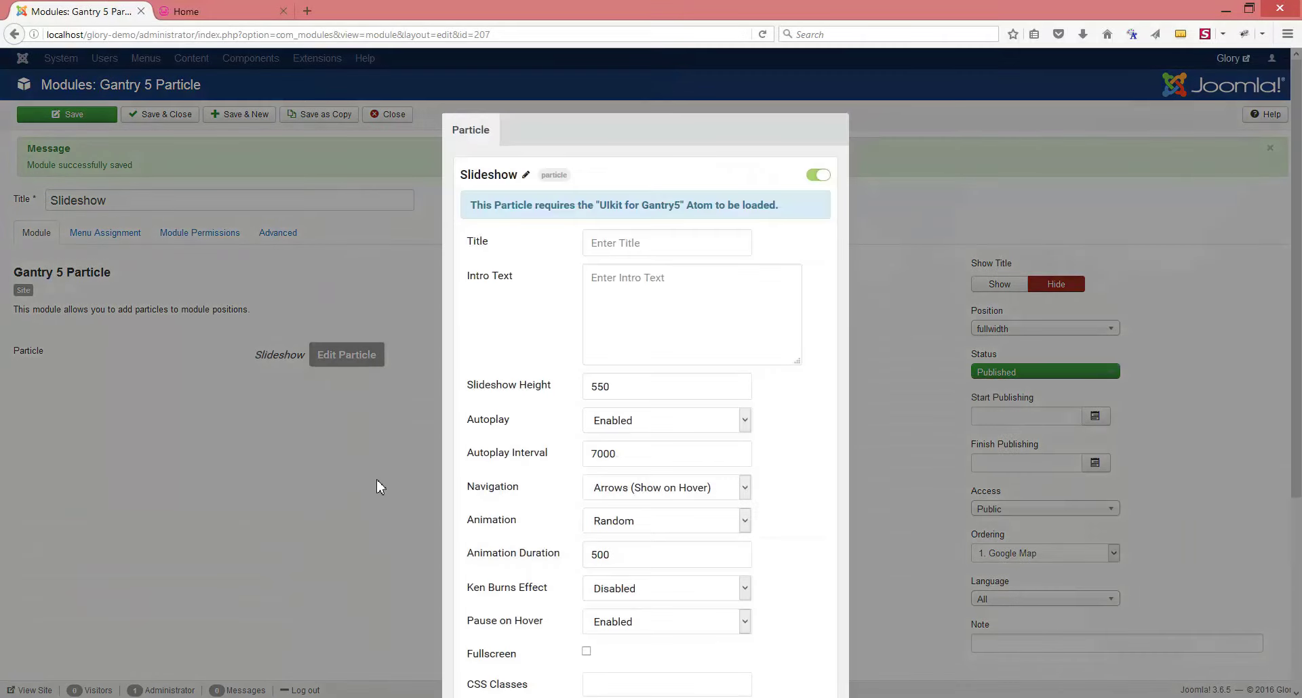
scroll(377, 461, down, 3)
click(655, 353)
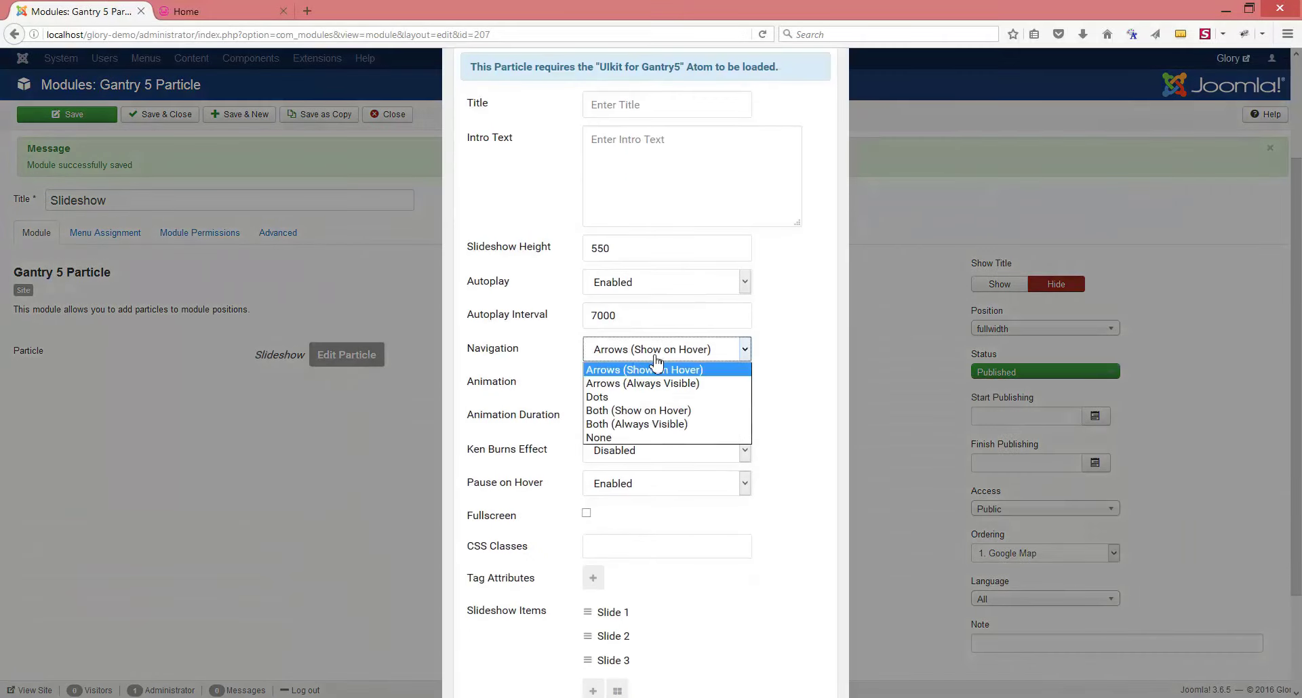
click(646, 390)
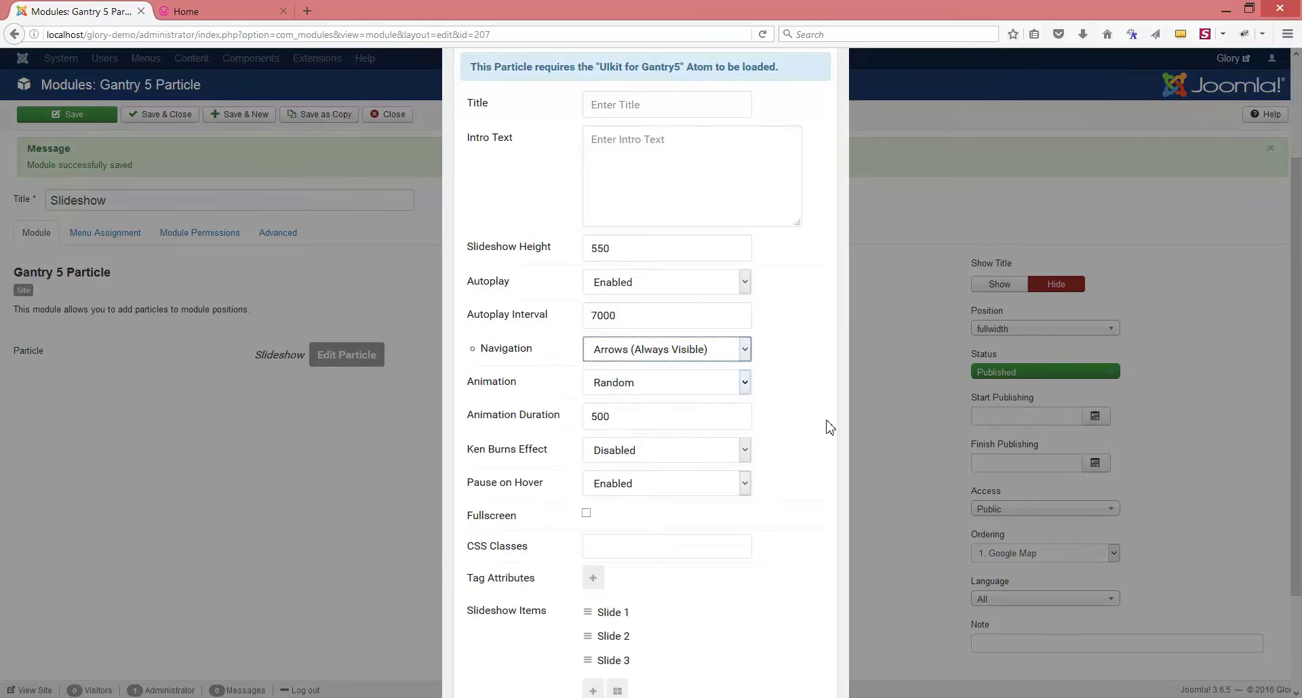
Step: Add the custom-arrows CSS class to the slideshow particle, apply the changes and save the module
scroll(653, 410, down, 3)
click(621, 416)
text(custom-ar)
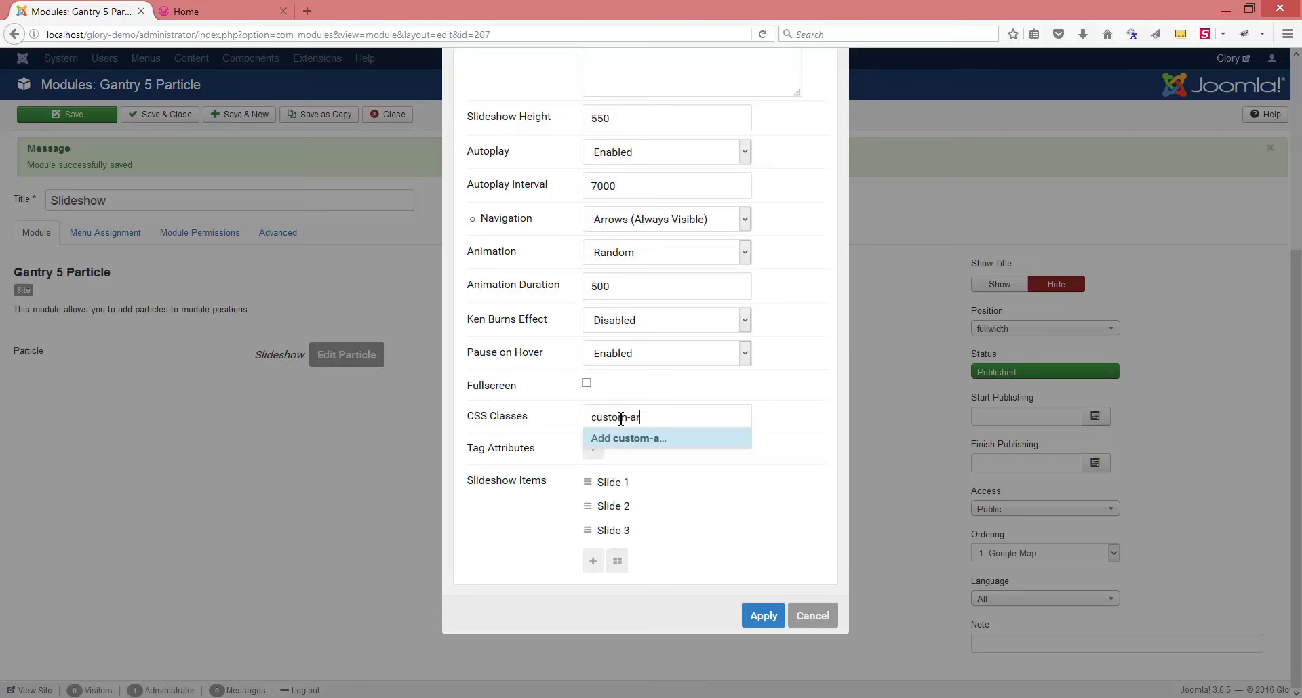
text(rows)
key(Return)
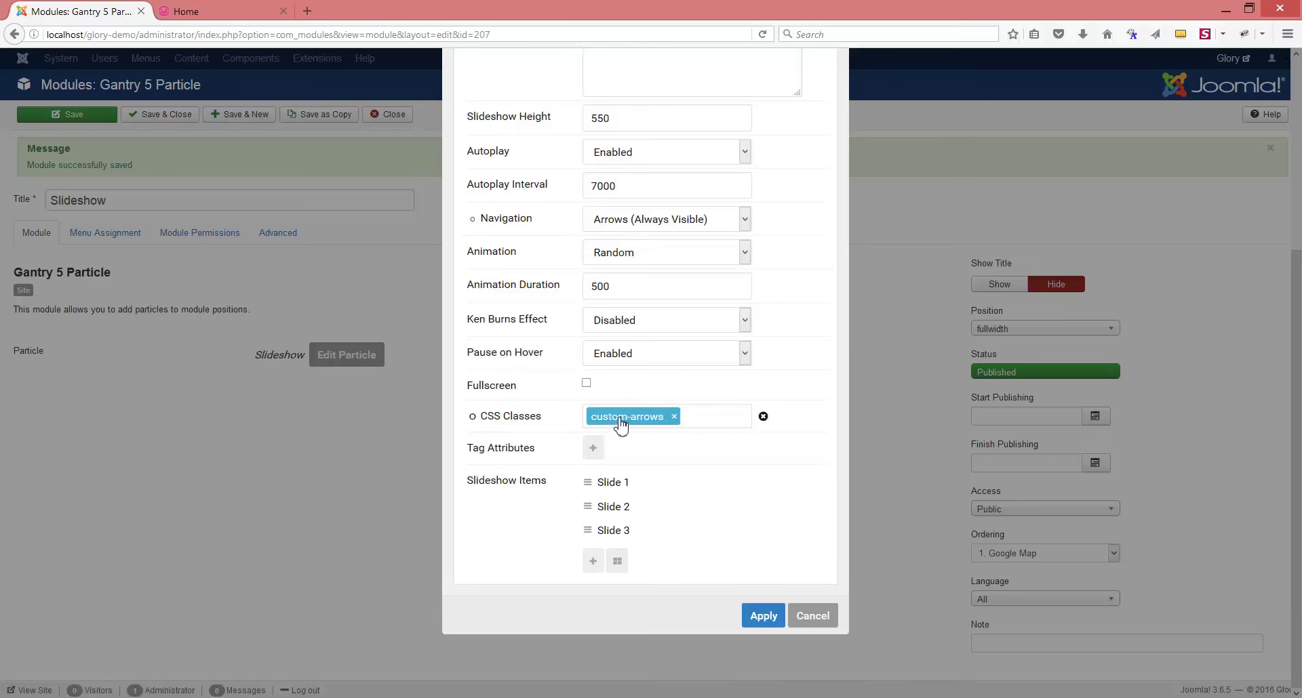
click(762, 616)
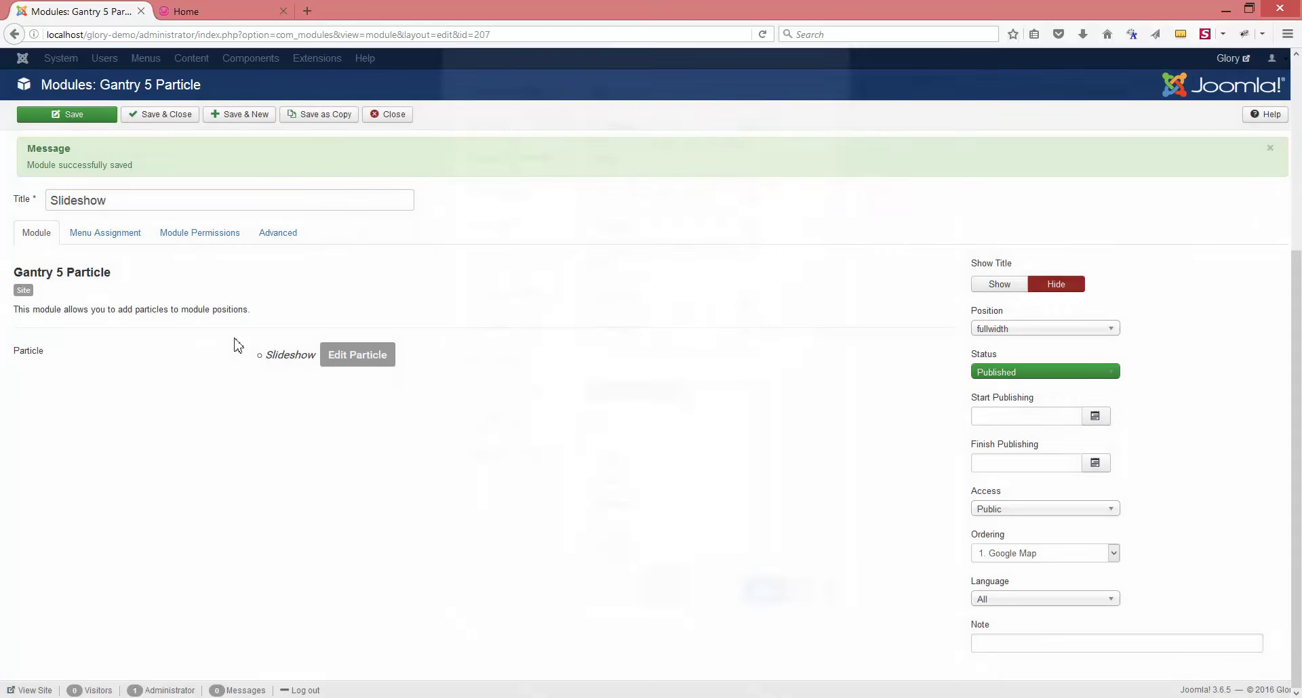
click(78, 115)
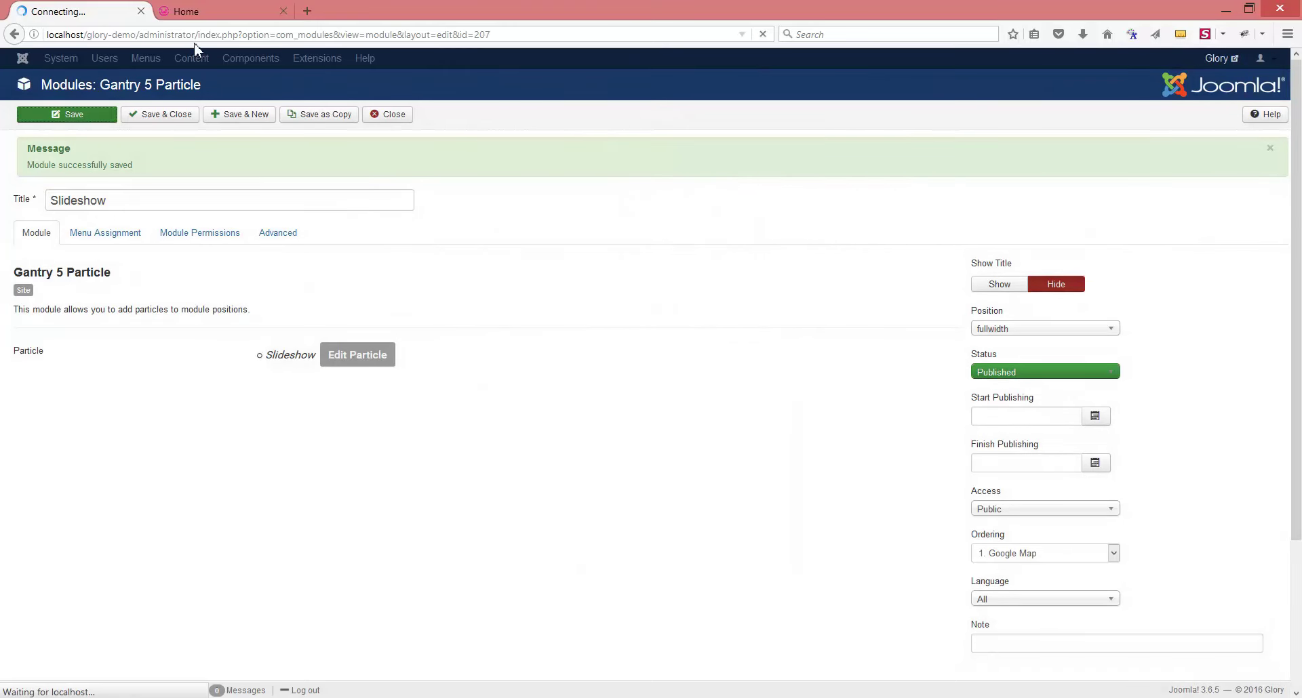
Step: Reload the home page to check the always-visible slideshow arrows with the custom-arrows class
click(268, 13)
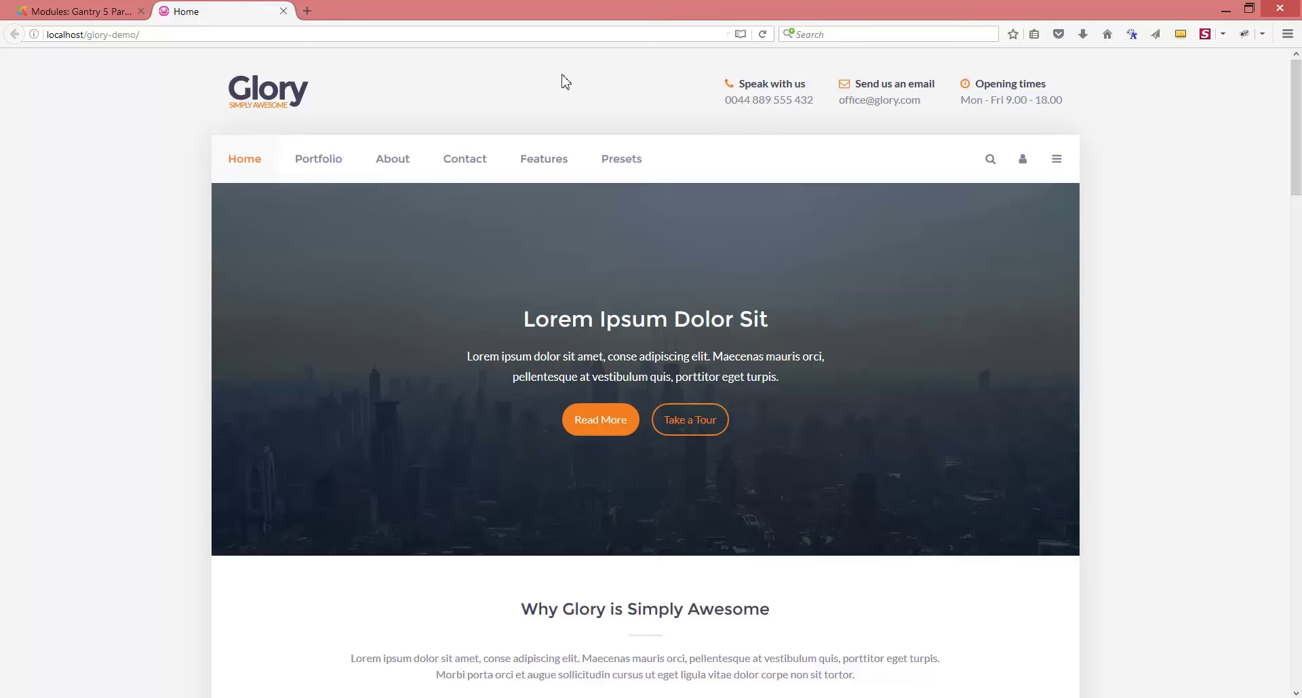
click(762, 36)
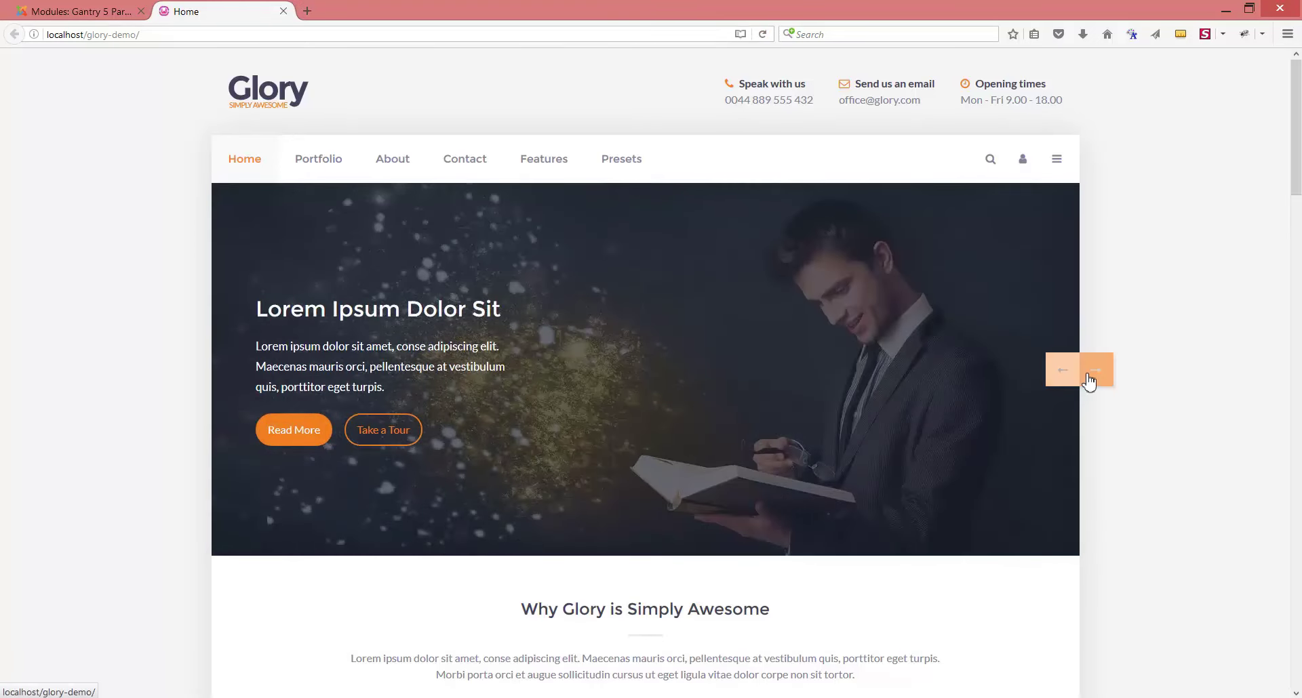
Step: Return to the Slideshow module, set the particle's animation to Fade, apply it and save the module
click(95, 13)
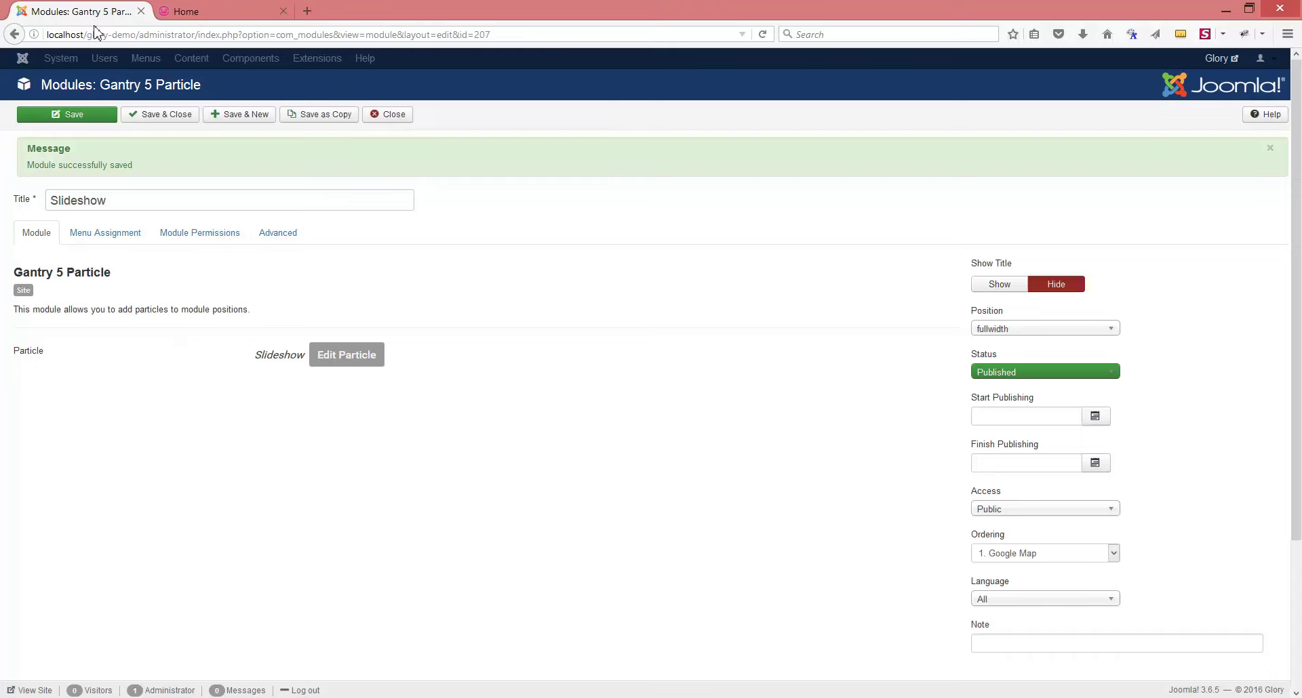
click(356, 361)
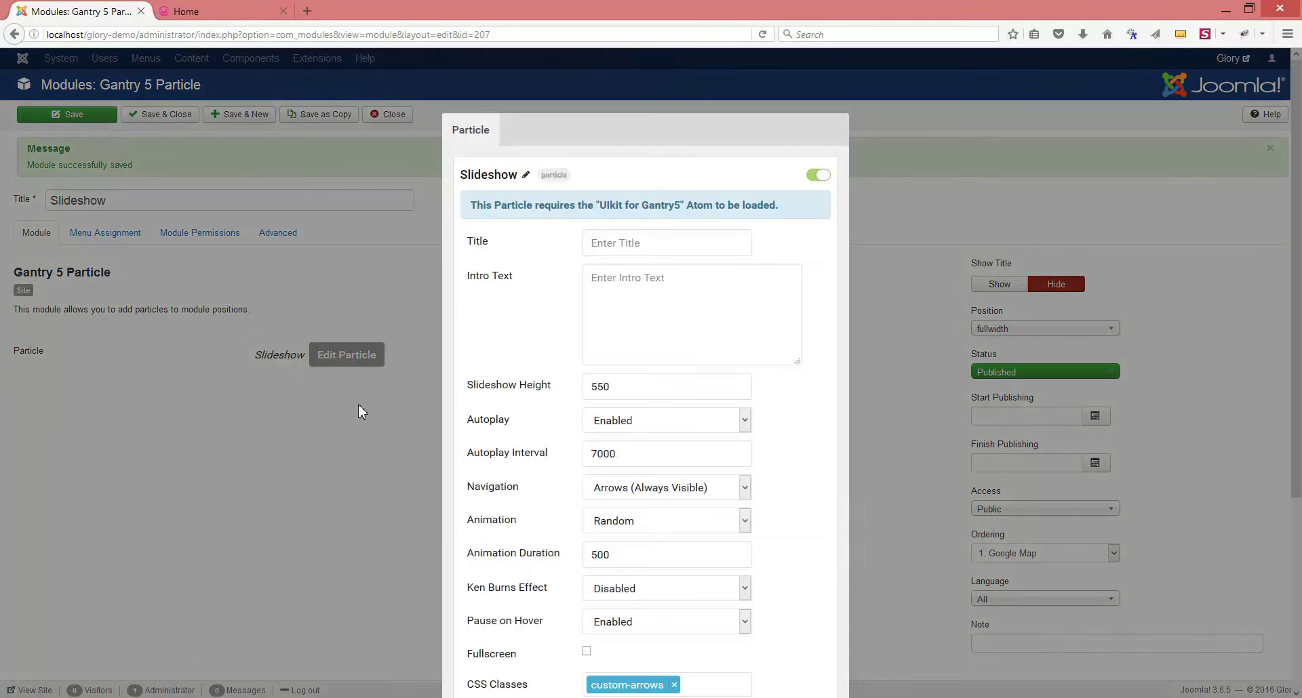
scroll(418, 482, down, 5)
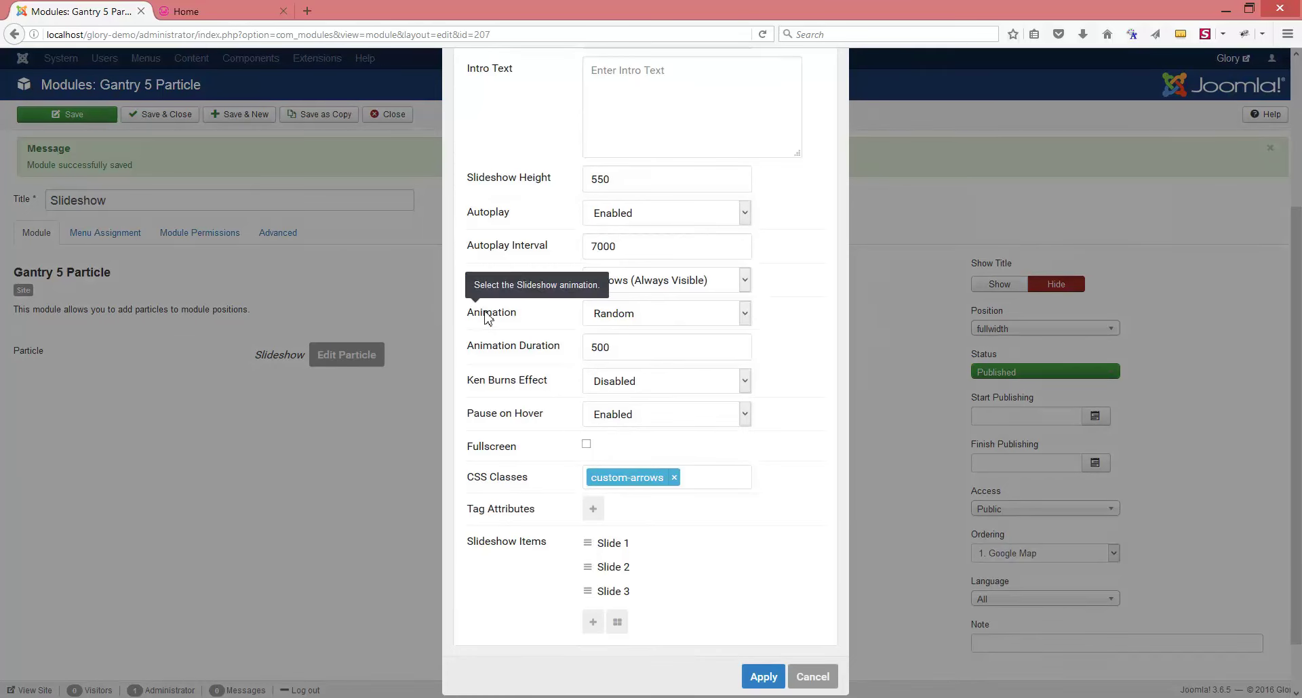
click(614, 317)
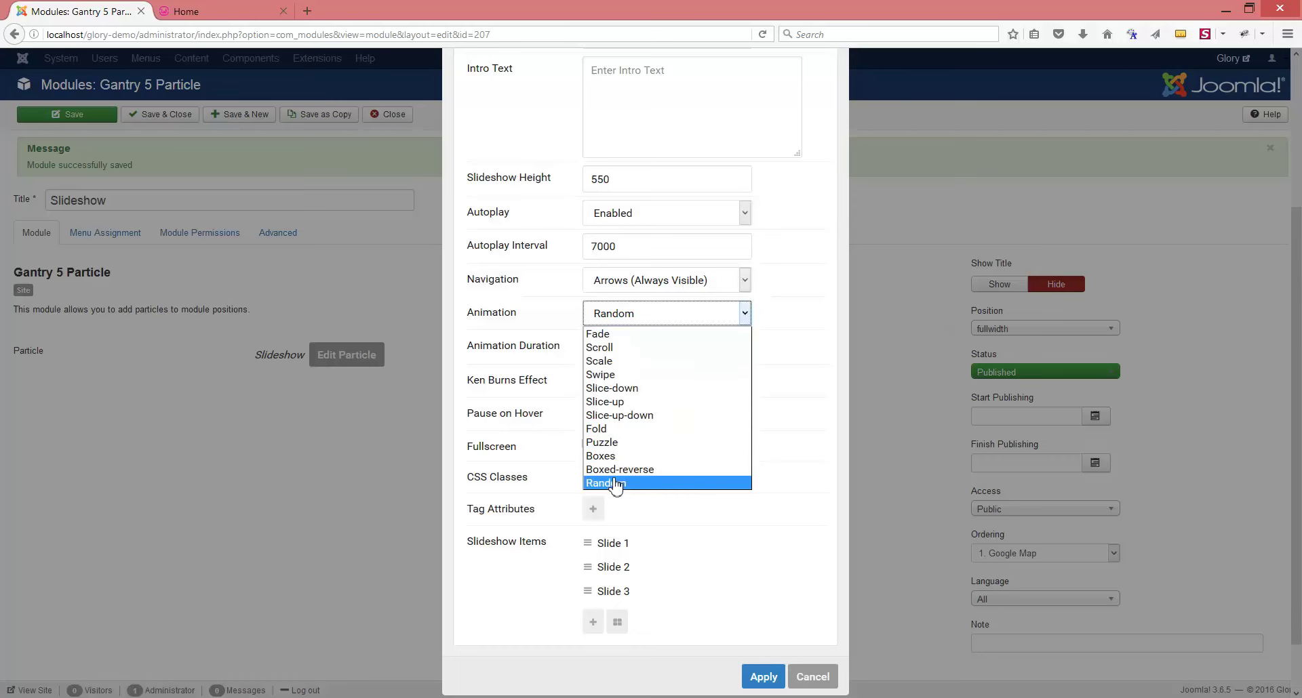
click(602, 334)
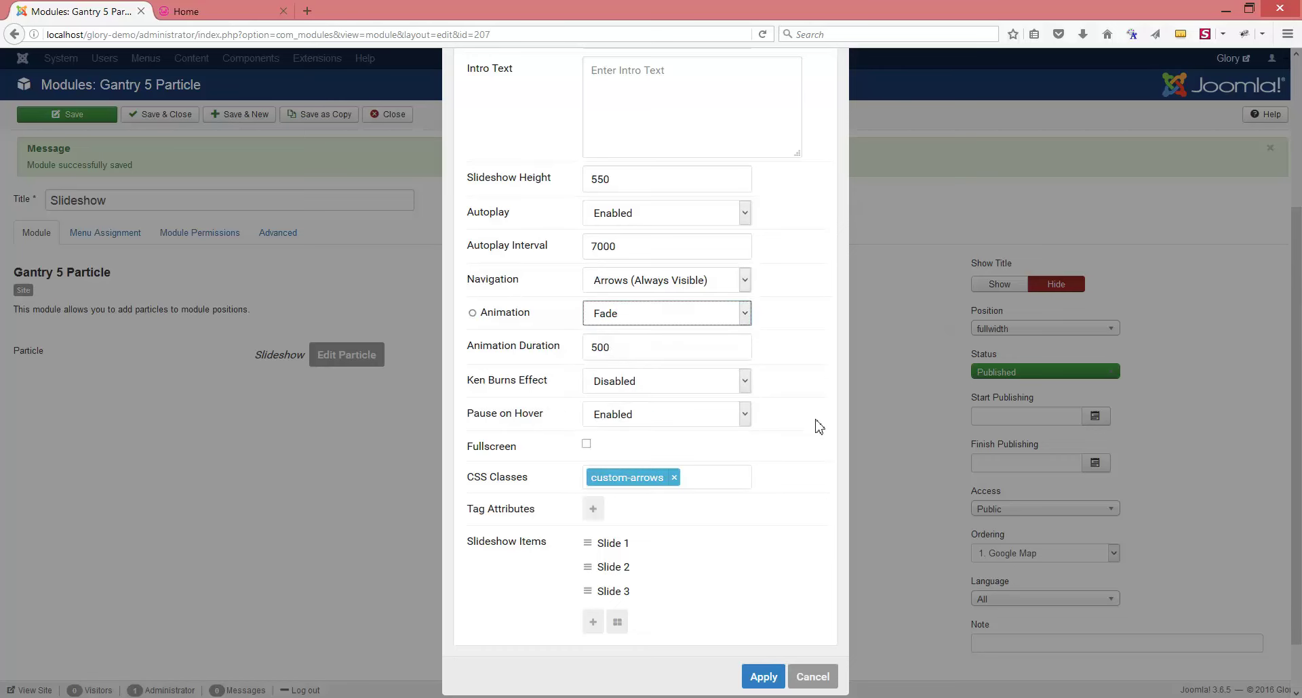
click(762, 676)
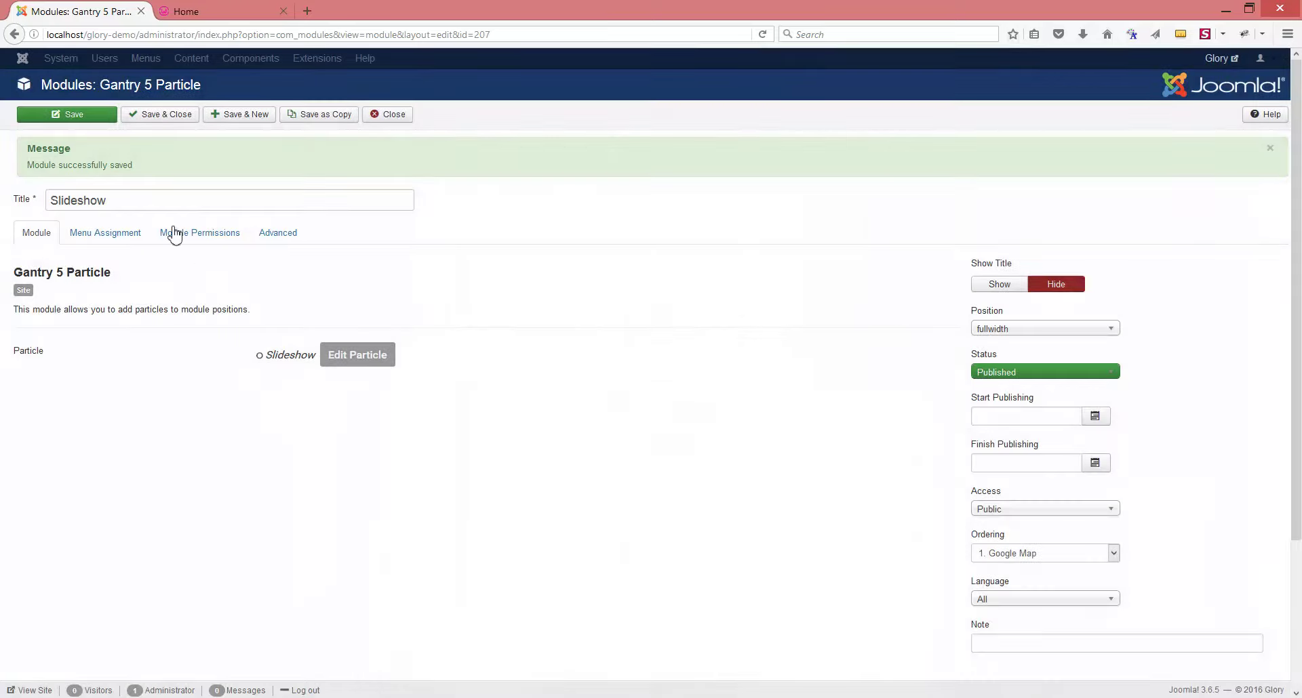
click(74, 110)
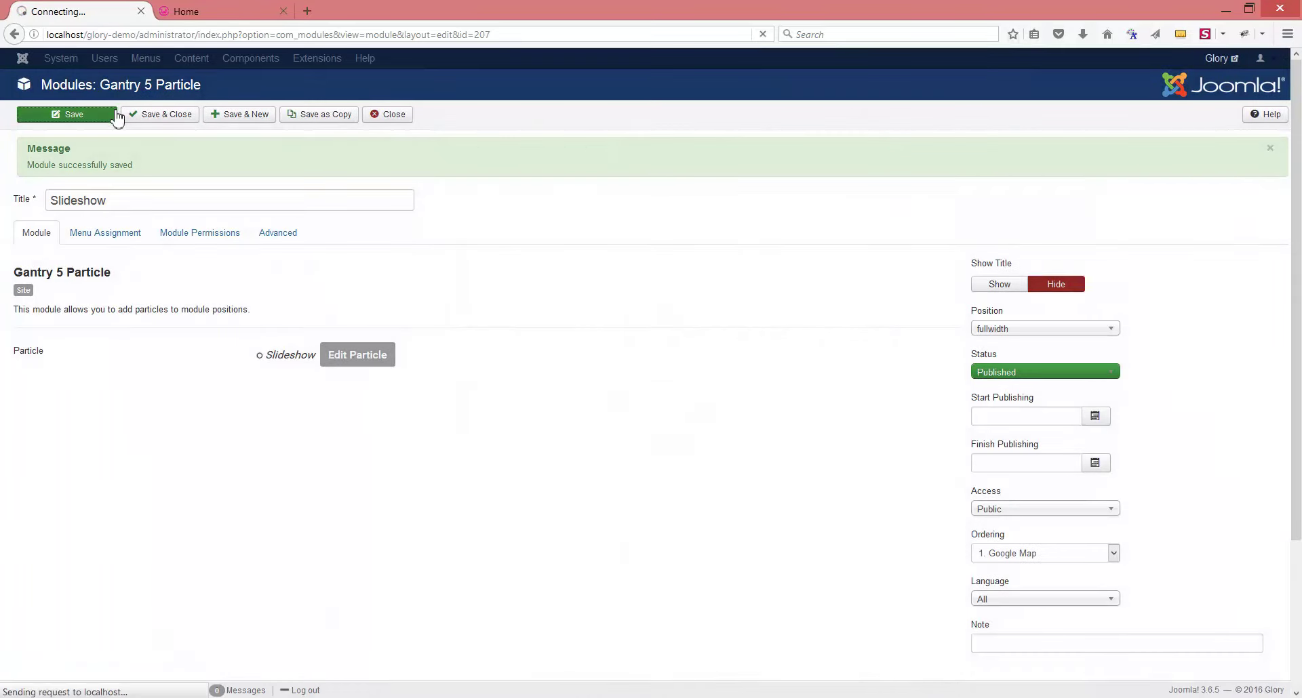
Step: Reload the home page and advance through several slides to check the Fade animation
click(233, 11)
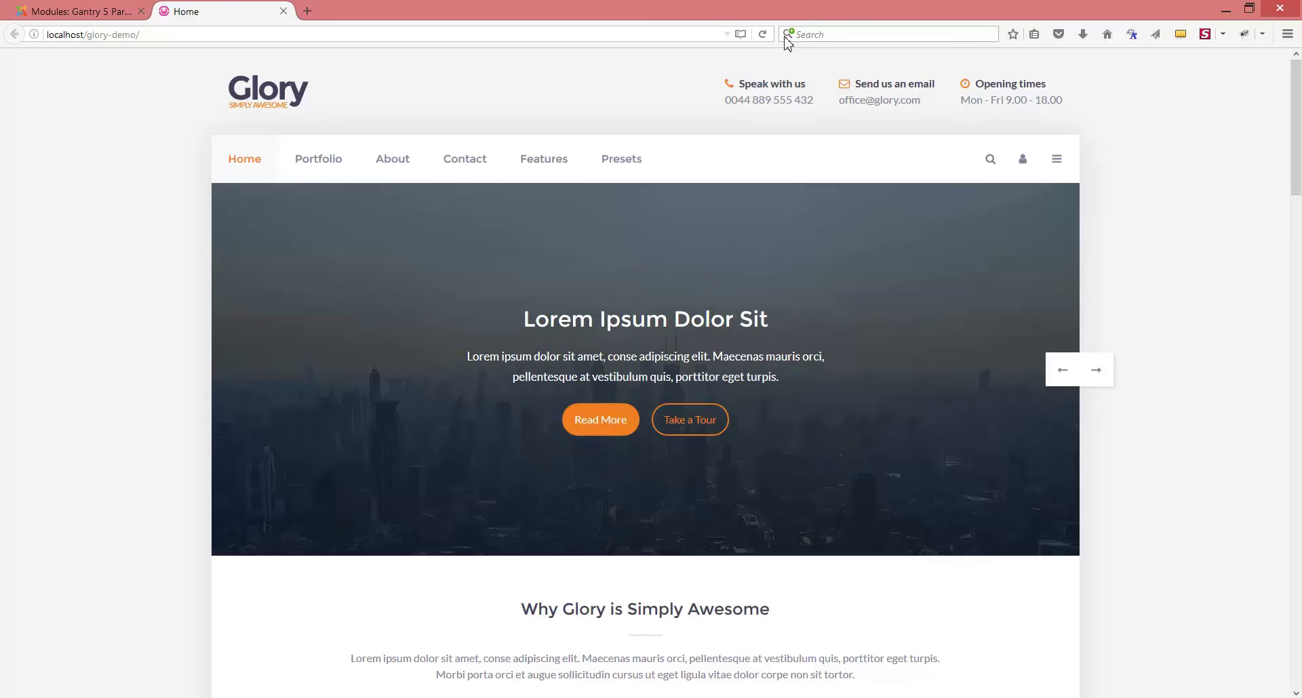
click(762, 34)
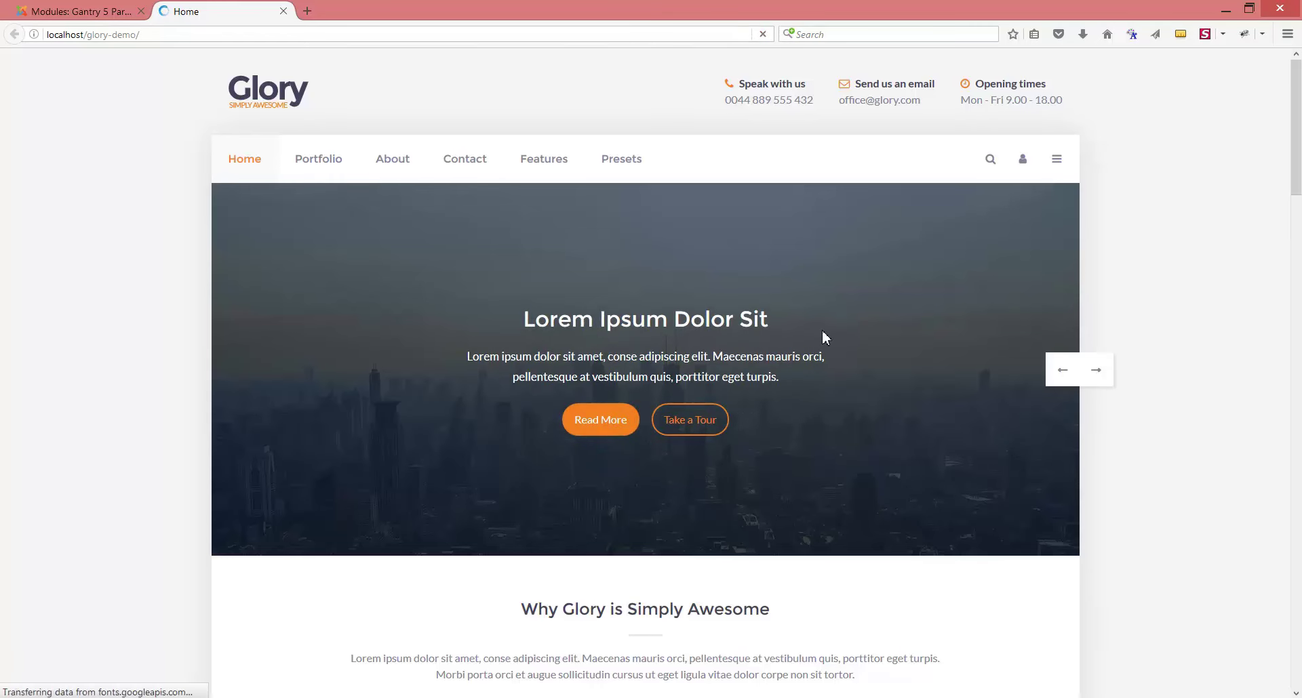
click(1098, 371)
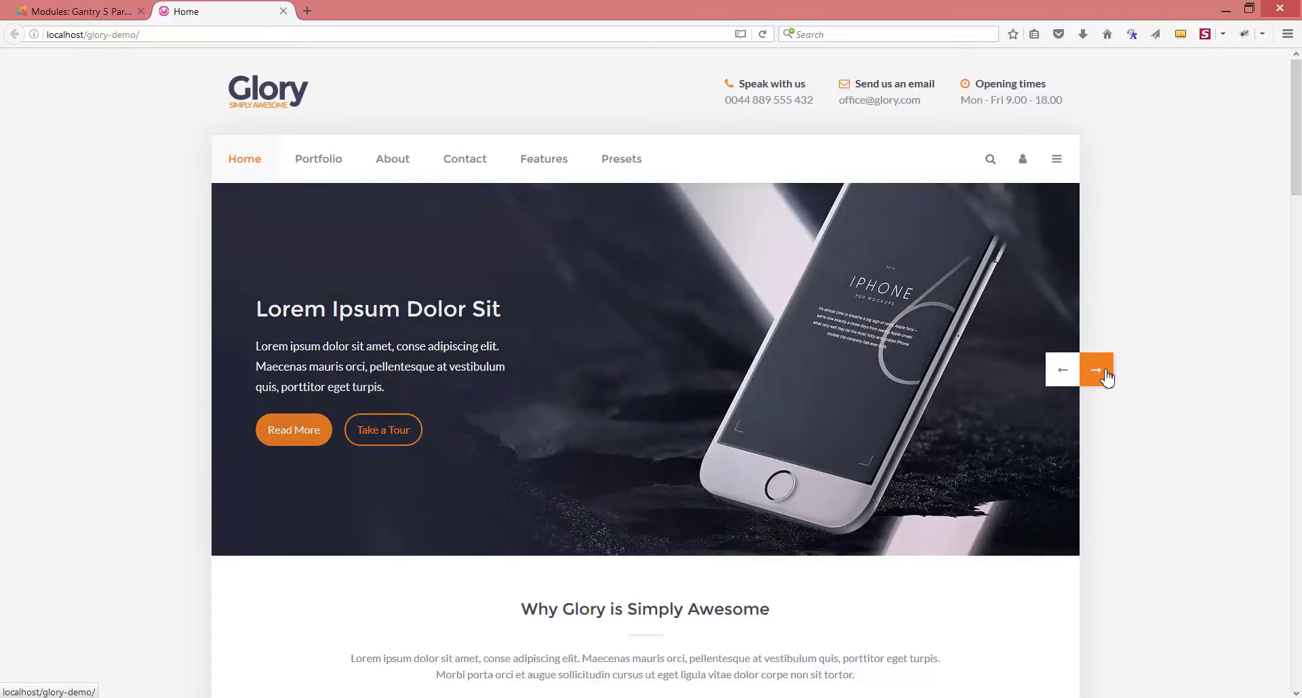
click(1105, 372)
click(1105, 372)
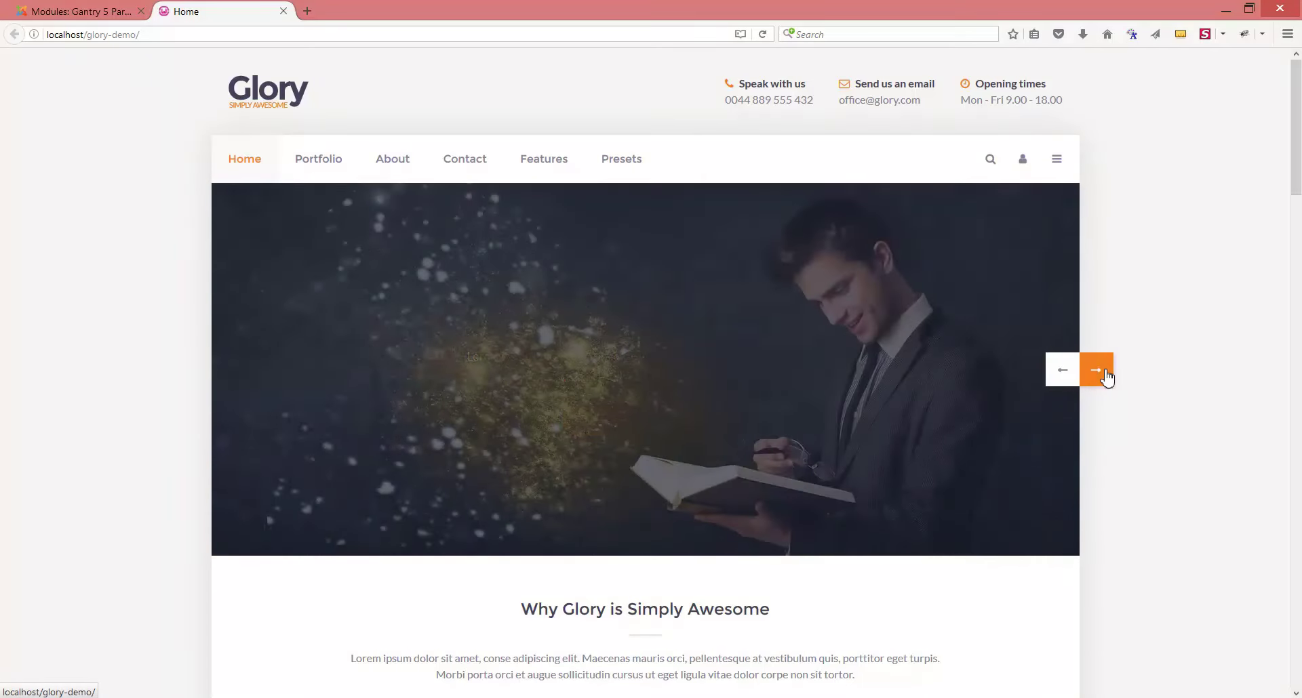
Step: Return to the Slideshow module, enable the particle's Ken Burns Effect, apply it and save the module
click(59, 13)
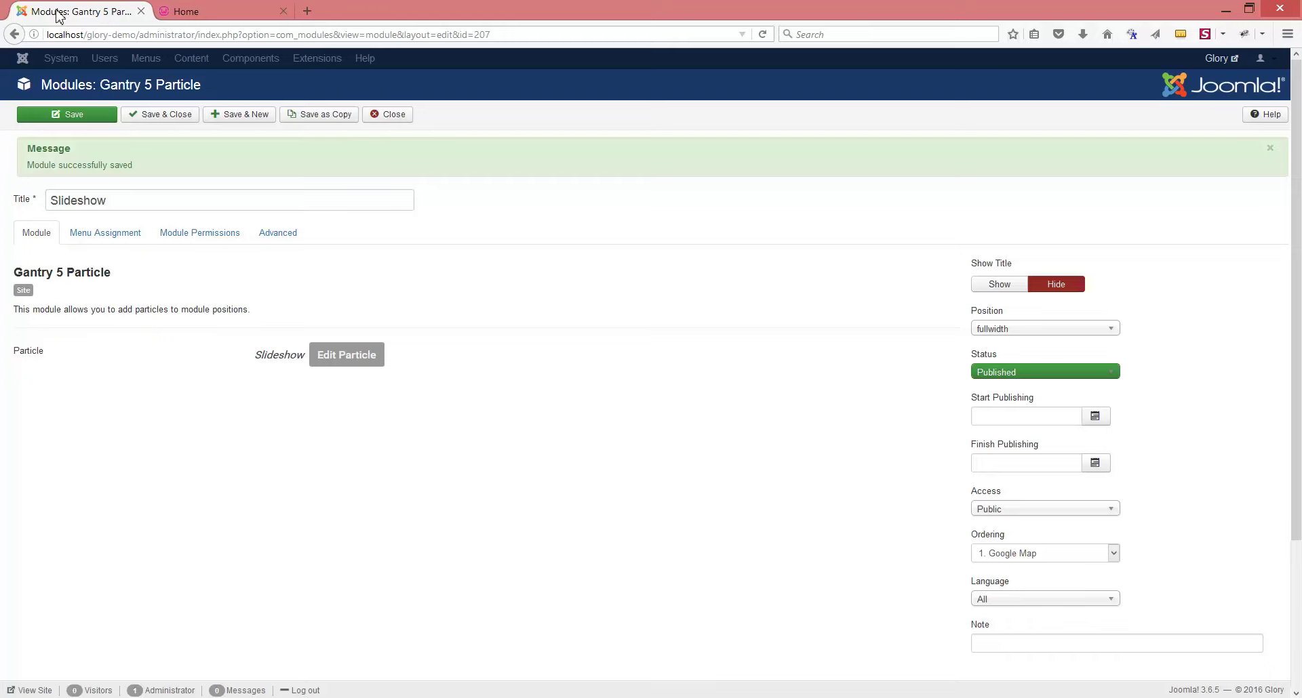
click(349, 357)
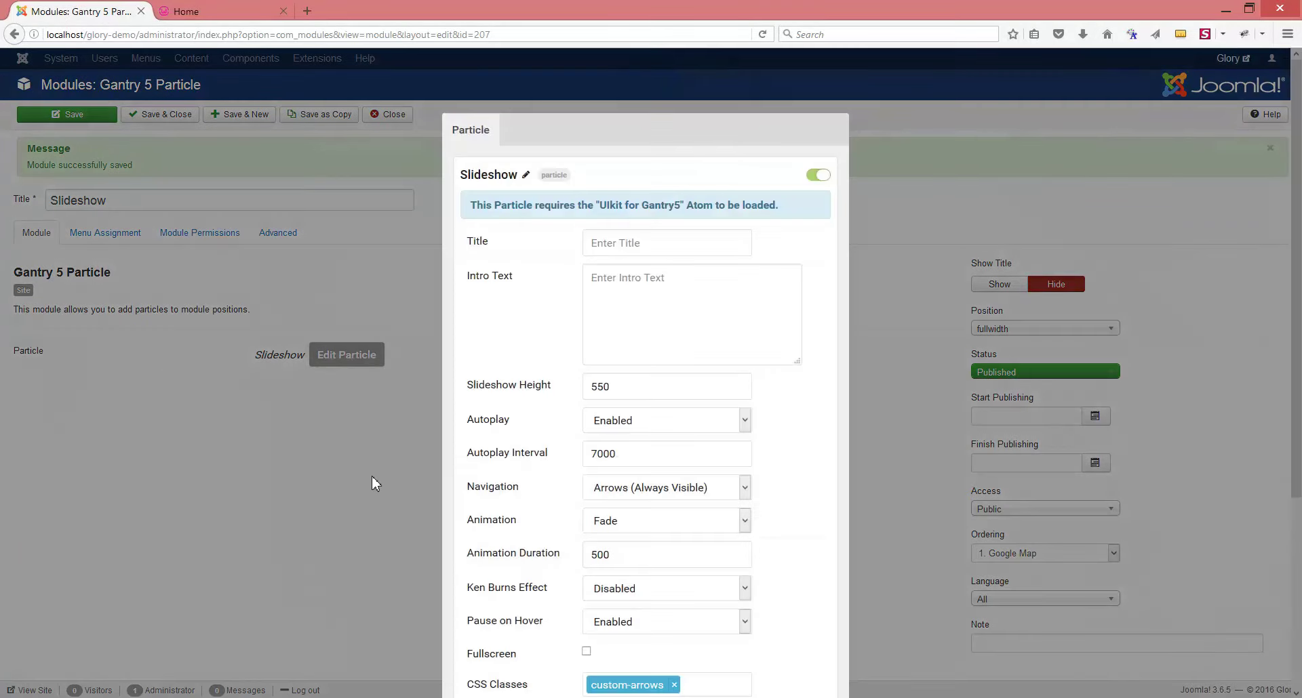
scroll(367, 488, down, 2)
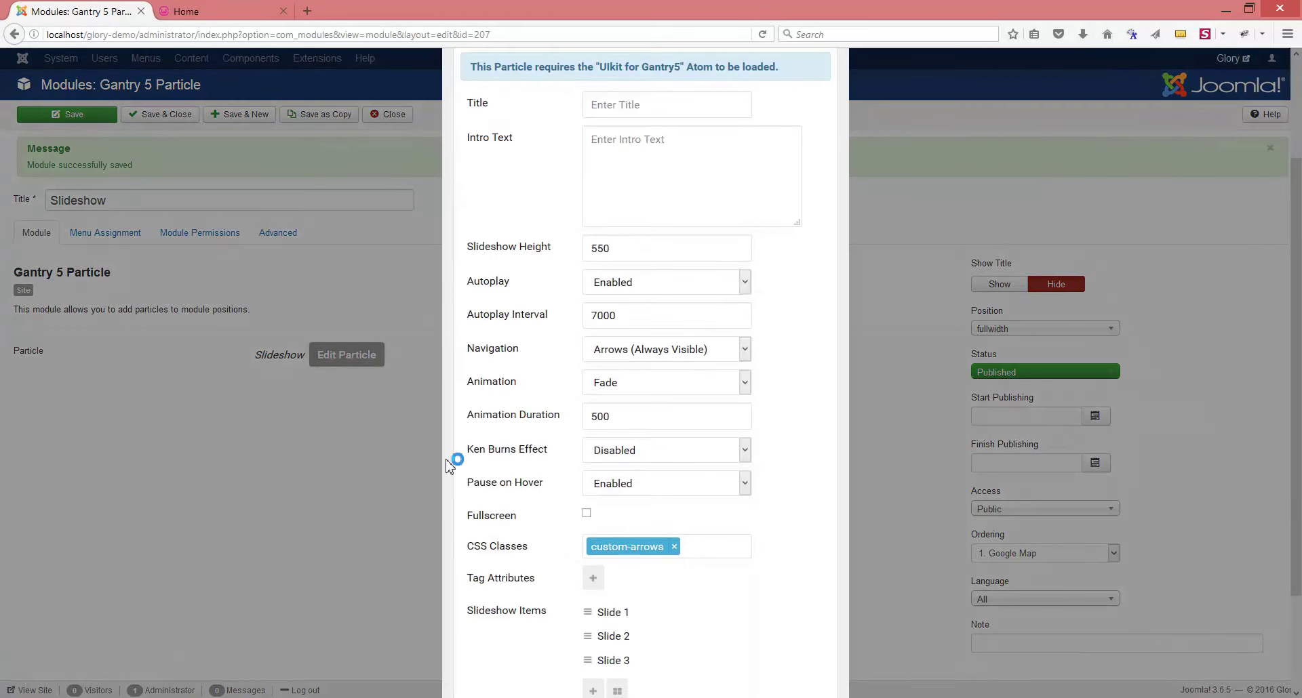
click(619, 451)
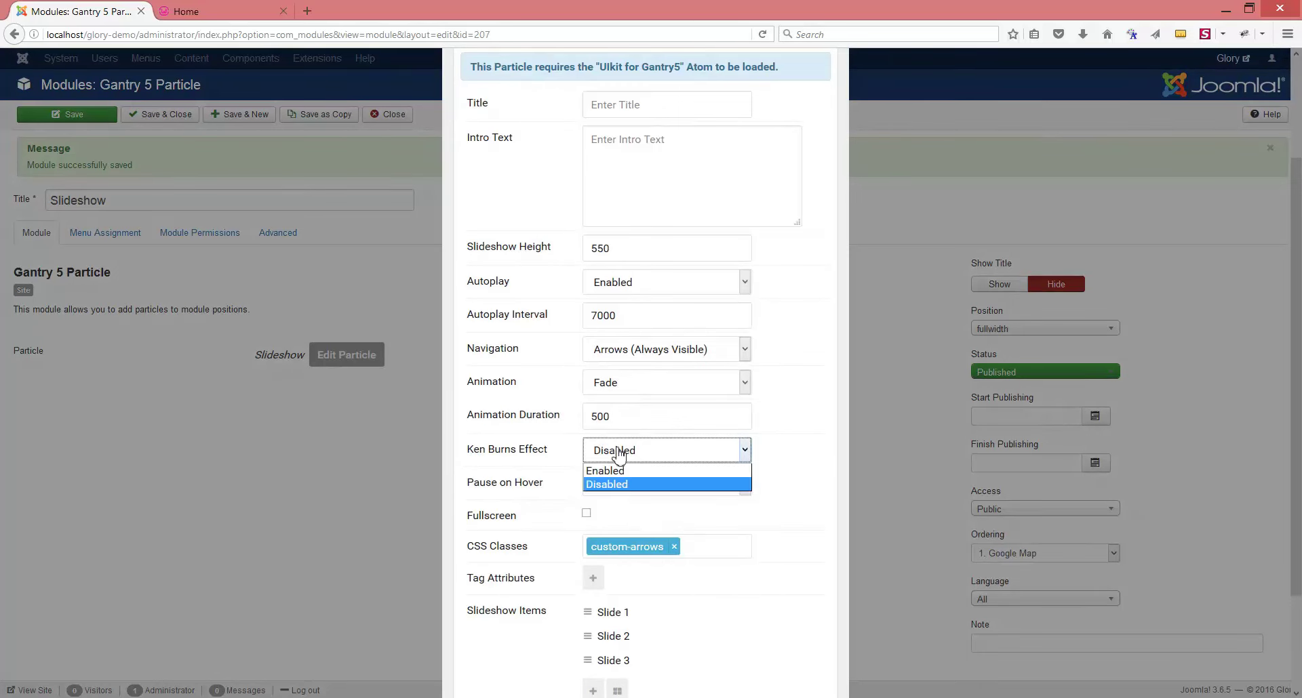
click(619, 476)
scroll(847, 542, down, 2)
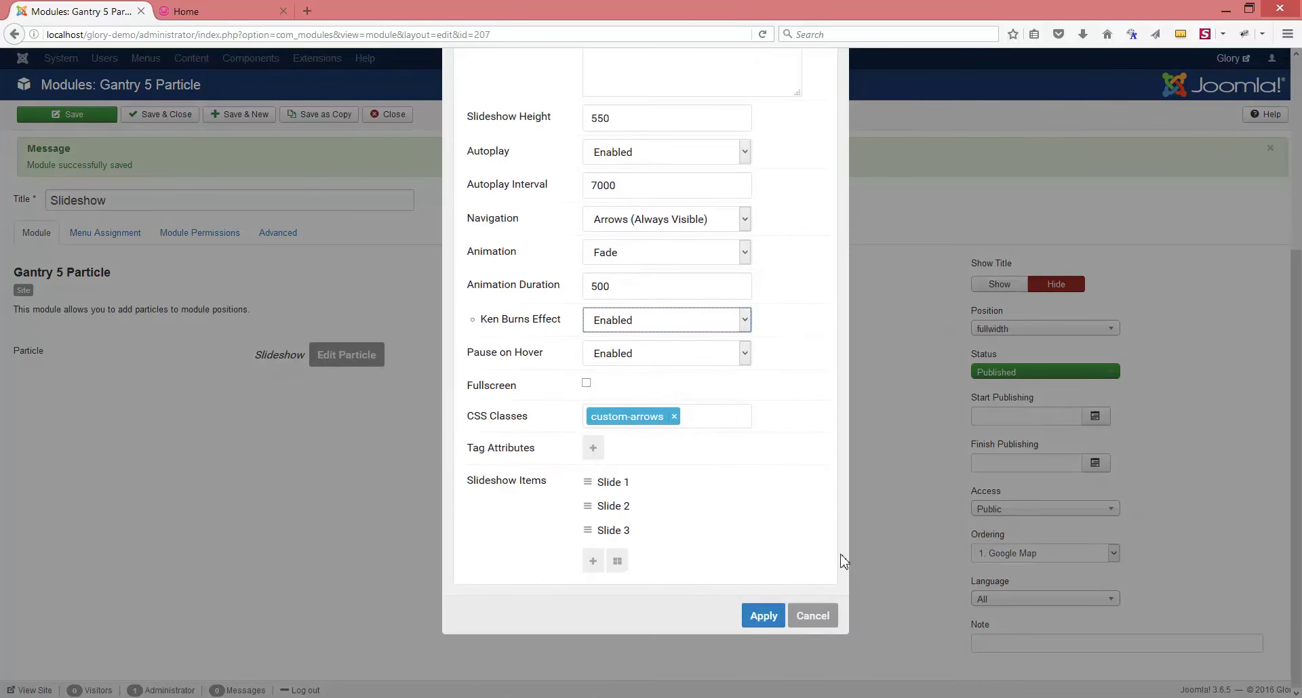
click(763, 618)
click(77, 118)
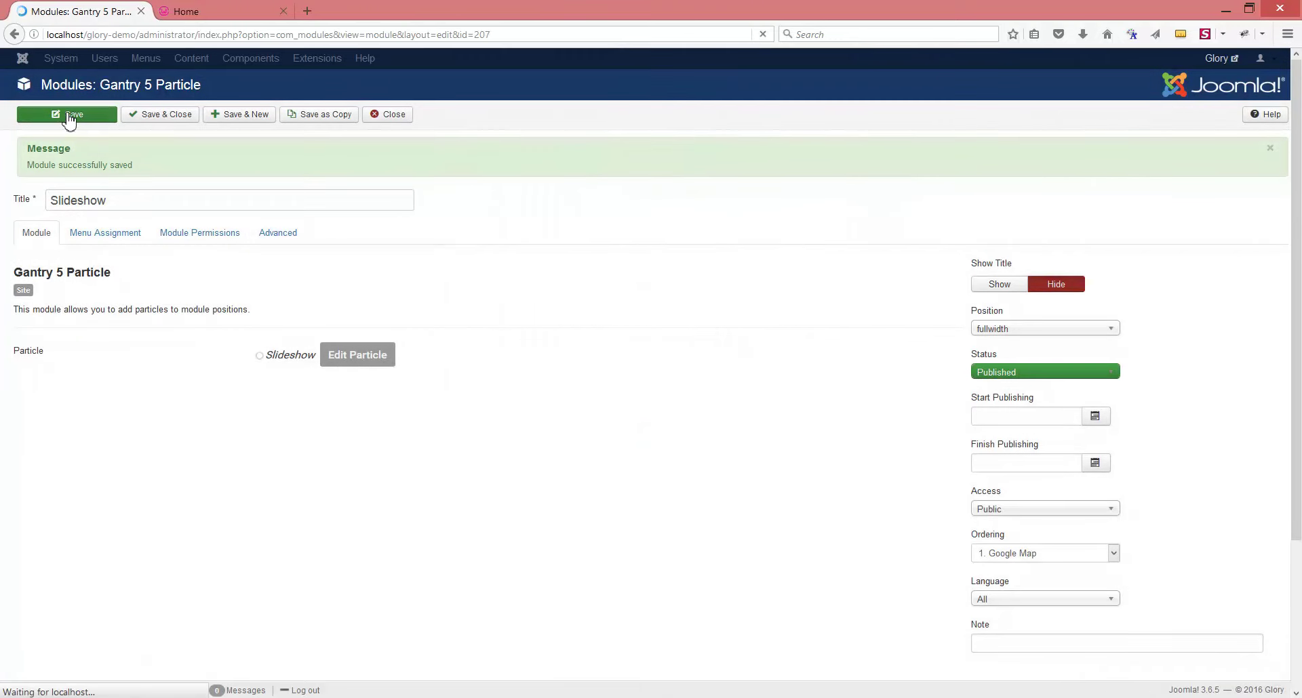
Step: Reload the home page to watch the Ken Burns Effect on the slideshow images
click(219, 12)
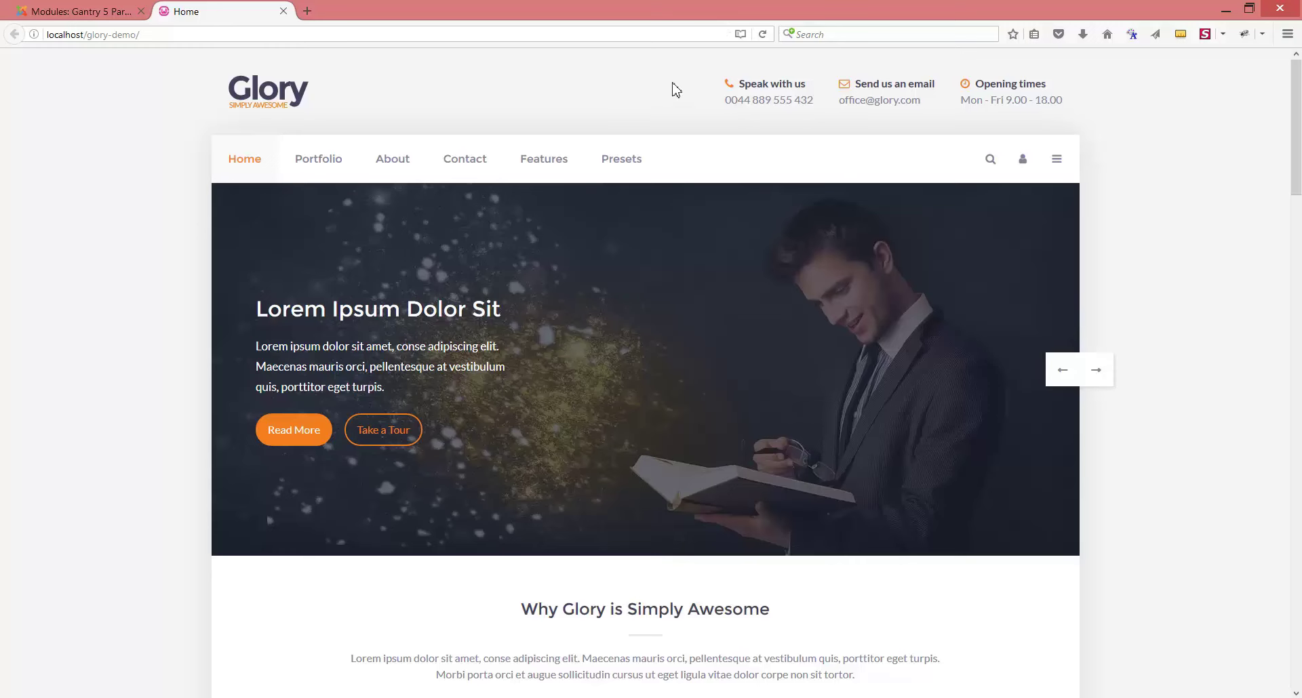
click(762, 35)
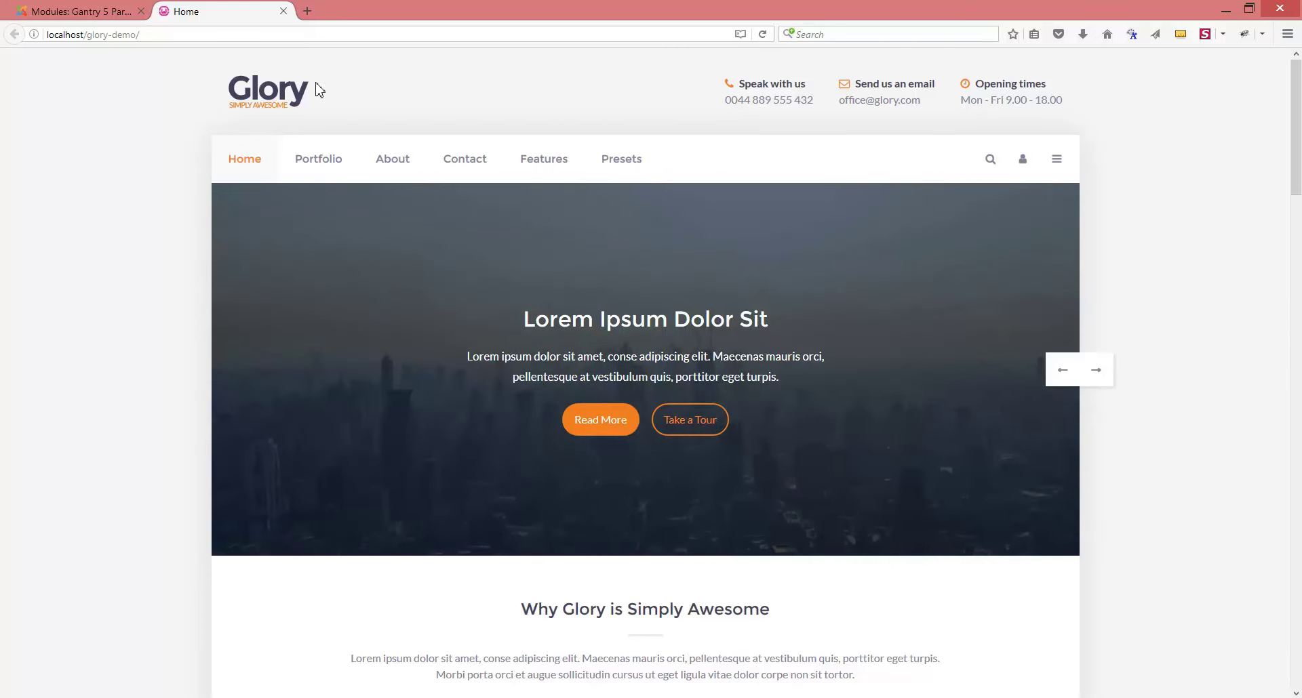
Step: Return to the Slideshow module's particle settings, set the animation to Random and disable the Ken Burns Effect
click(95, 12)
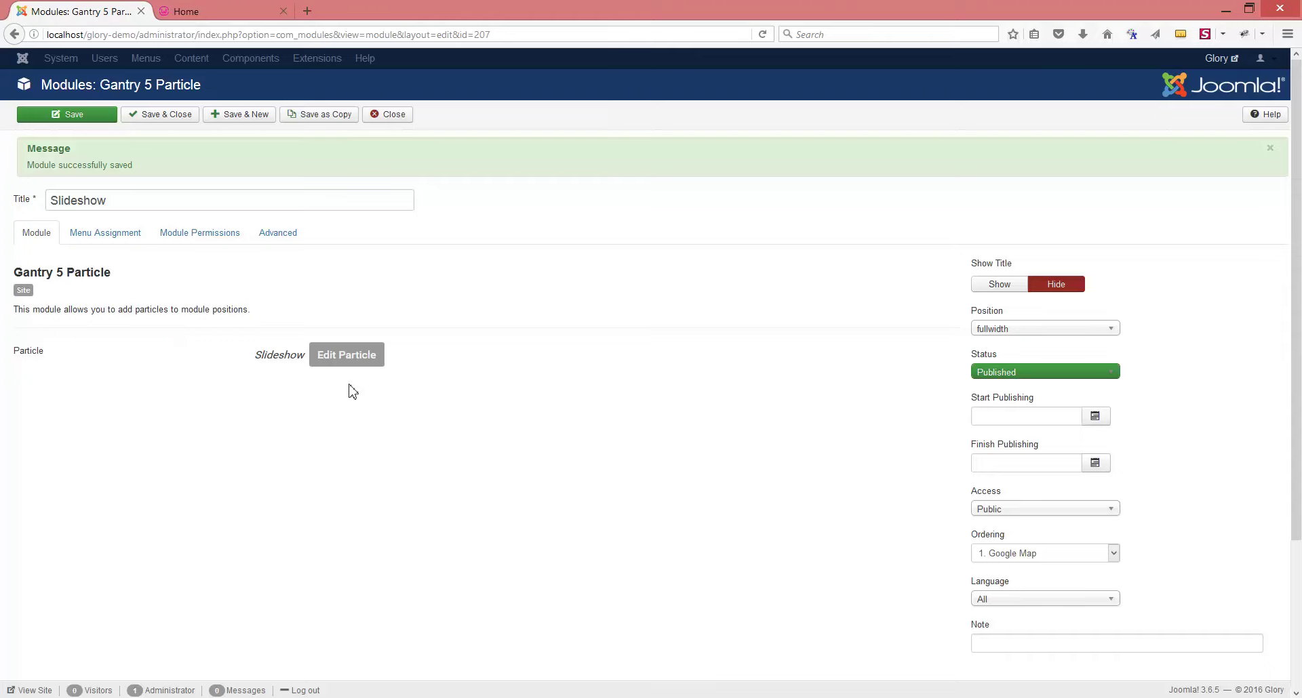
click(356, 358)
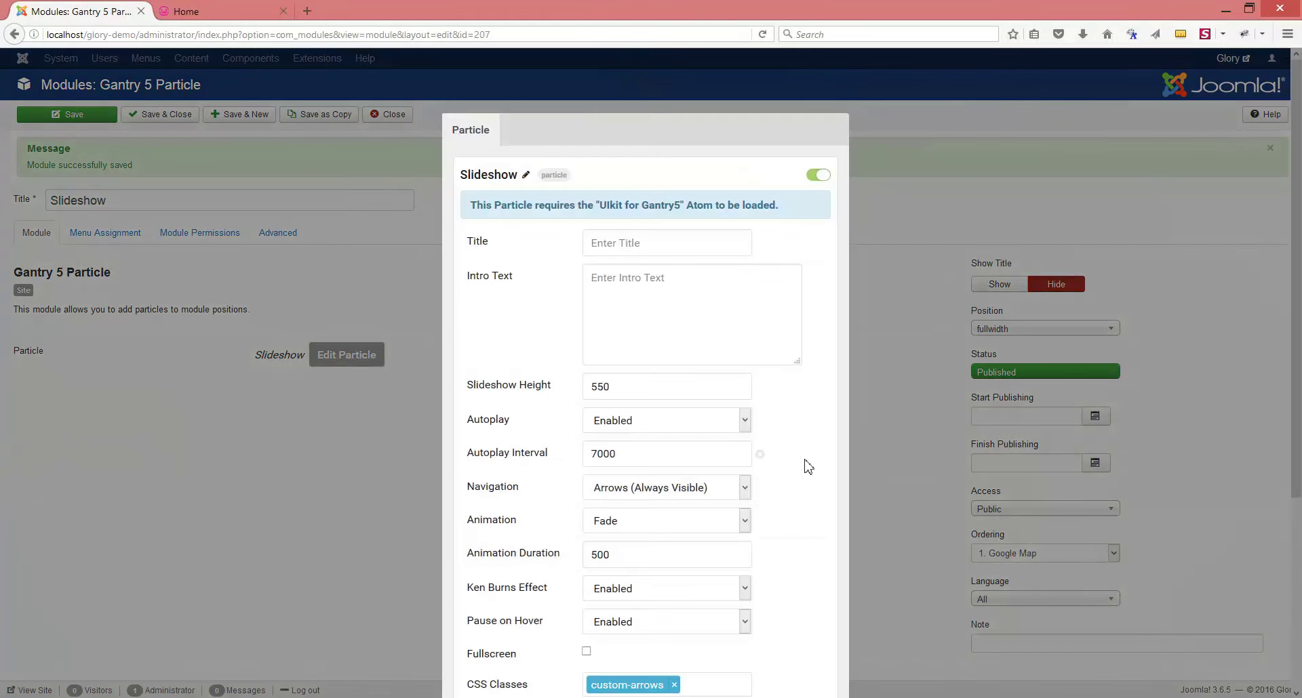
scroll(815, 467, down, 2)
click(659, 393)
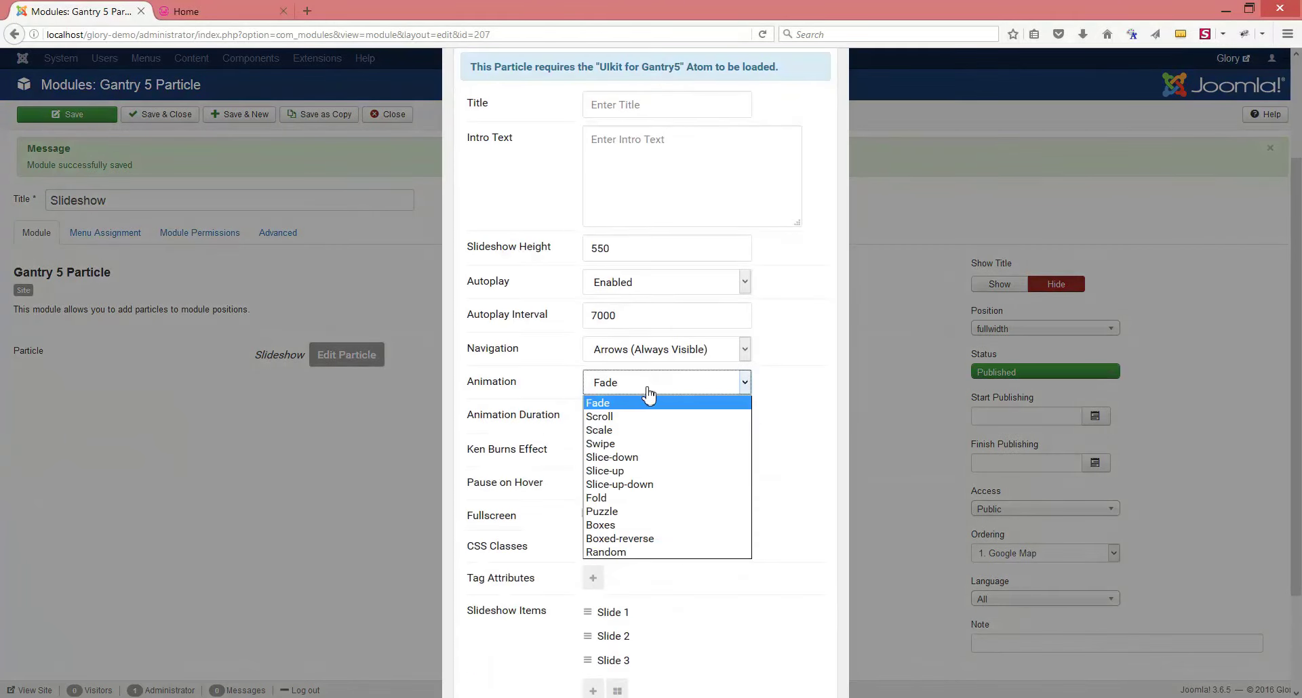
click(668, 550)
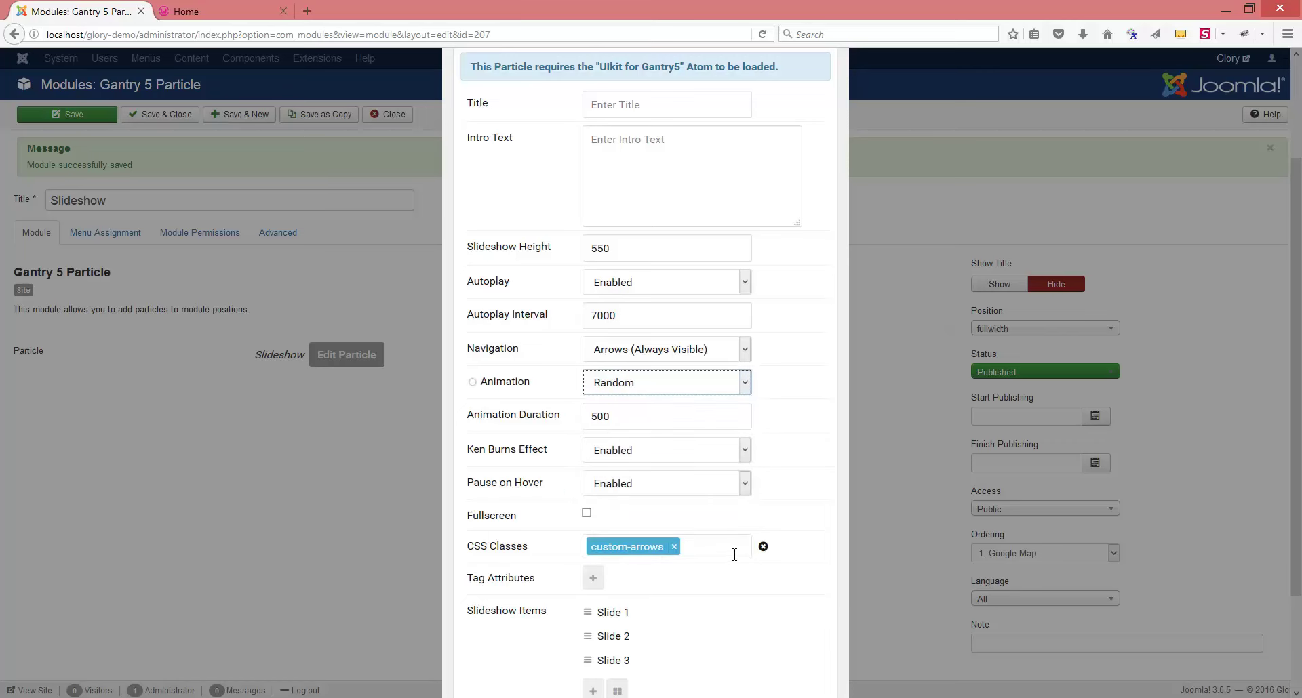
click(630, 451)
click(617, 484)
scroll(834, 533, down, 2)
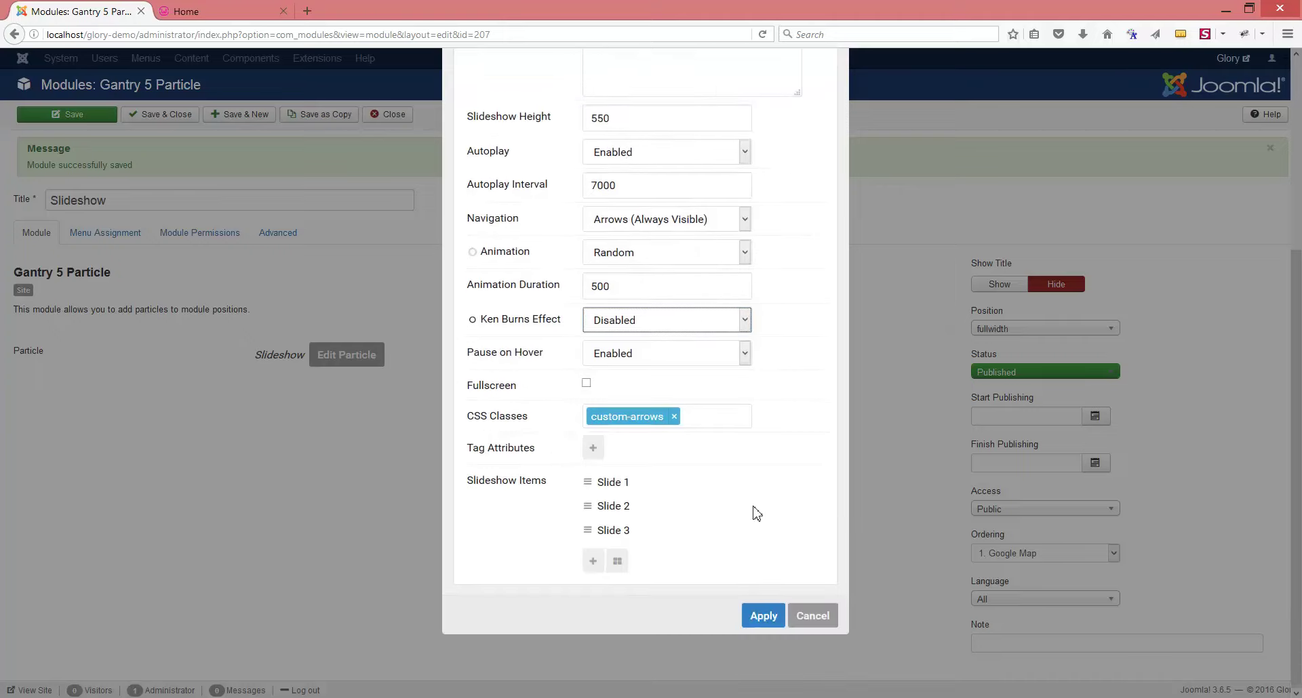
Step: Open Slide 1 from the slideshow items and change its title to "THIS IS THE TITLE"
click(613, 482)
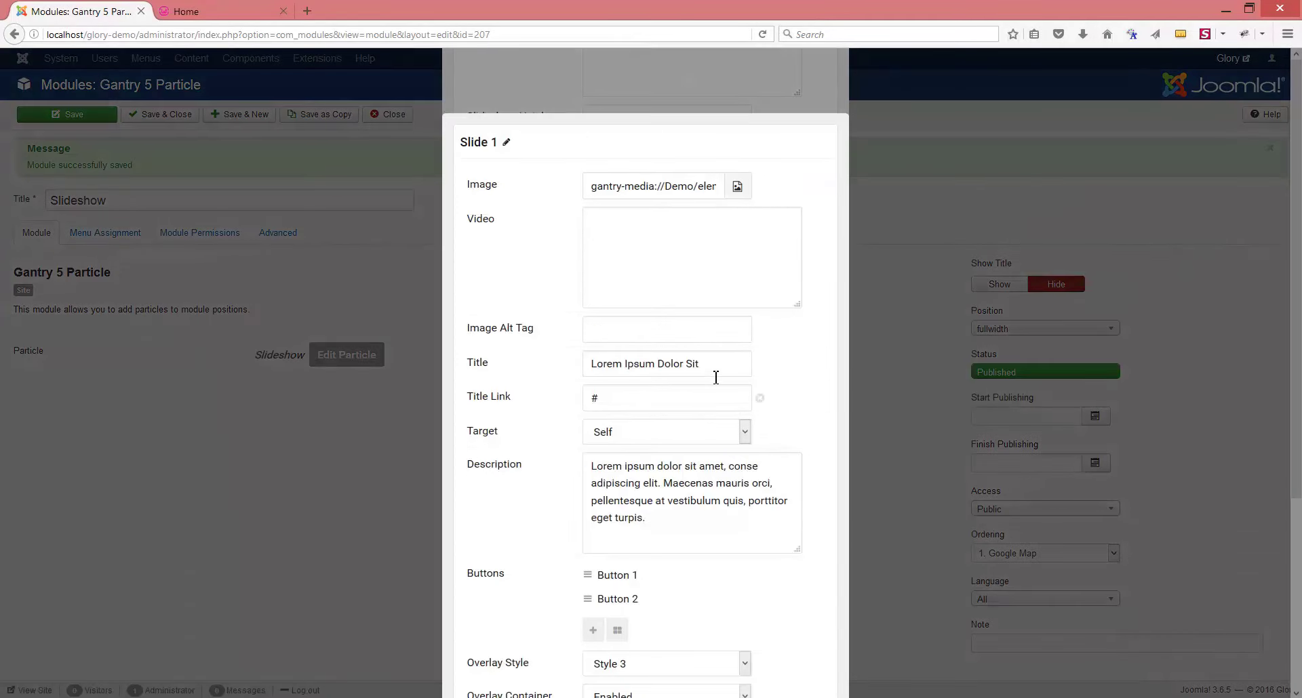
drag(702, 363, 597, 357)
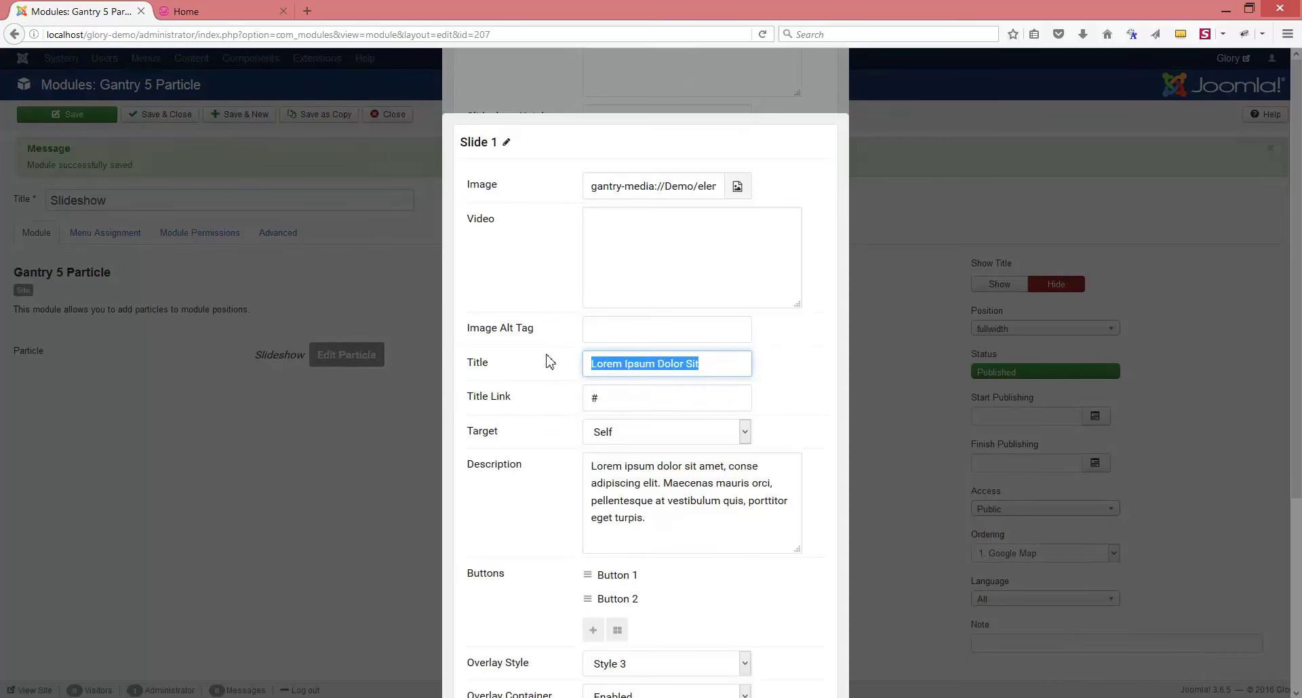
text(THIS IS)
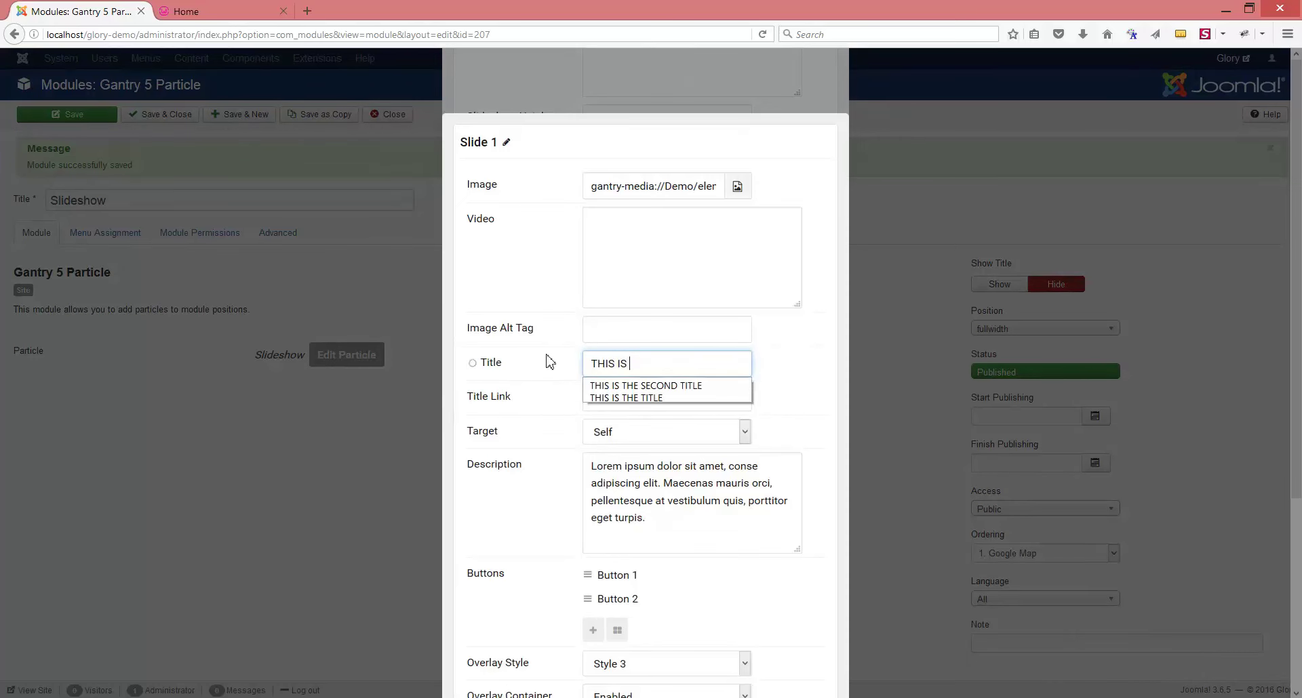
text( THE TITLE)
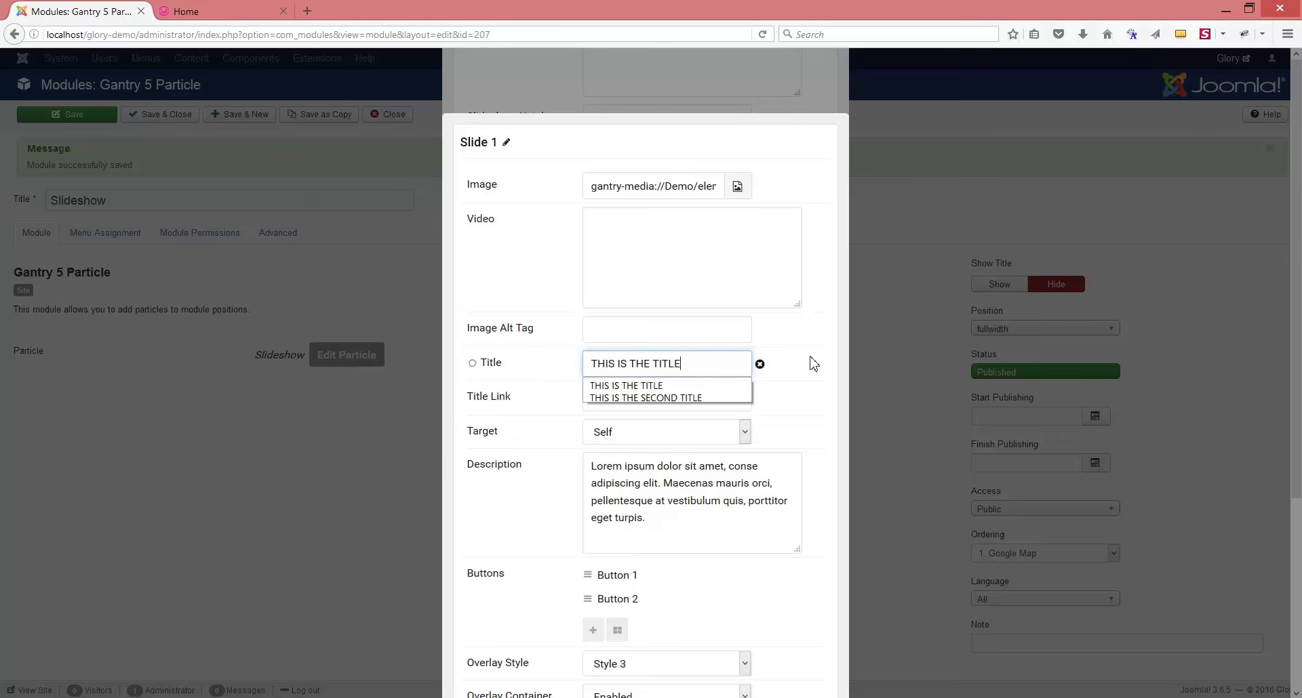
click(814, 364)
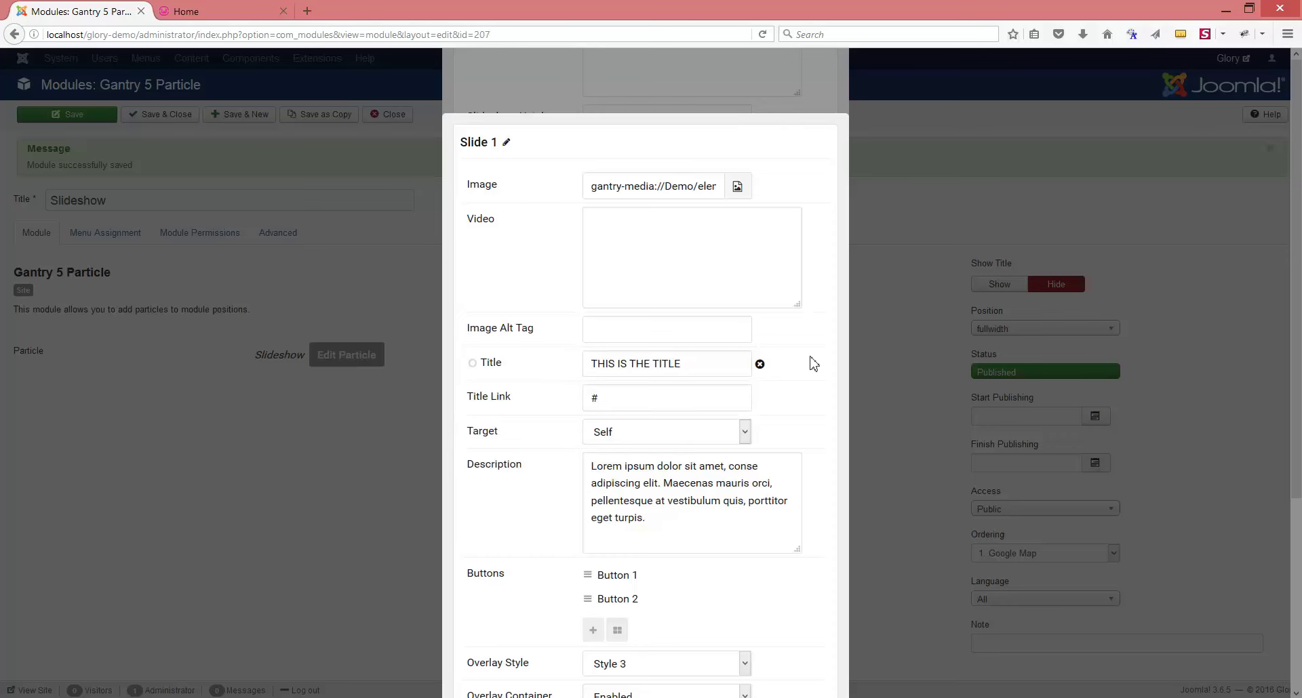
Step: Replace the opening words "Lorem ipsum dolor sit" in Slide 1's description with "SOME TEXT HERE!"
scroll(727, 351, down, 2)
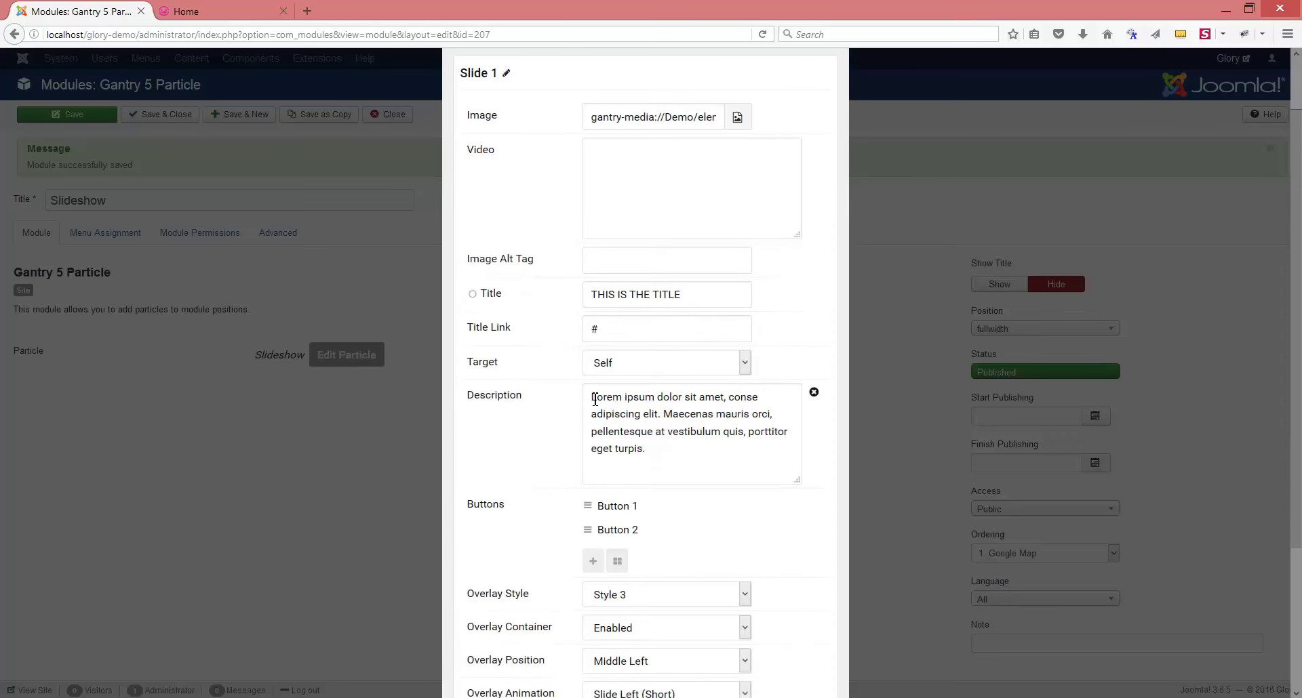
double_click(594, 400)
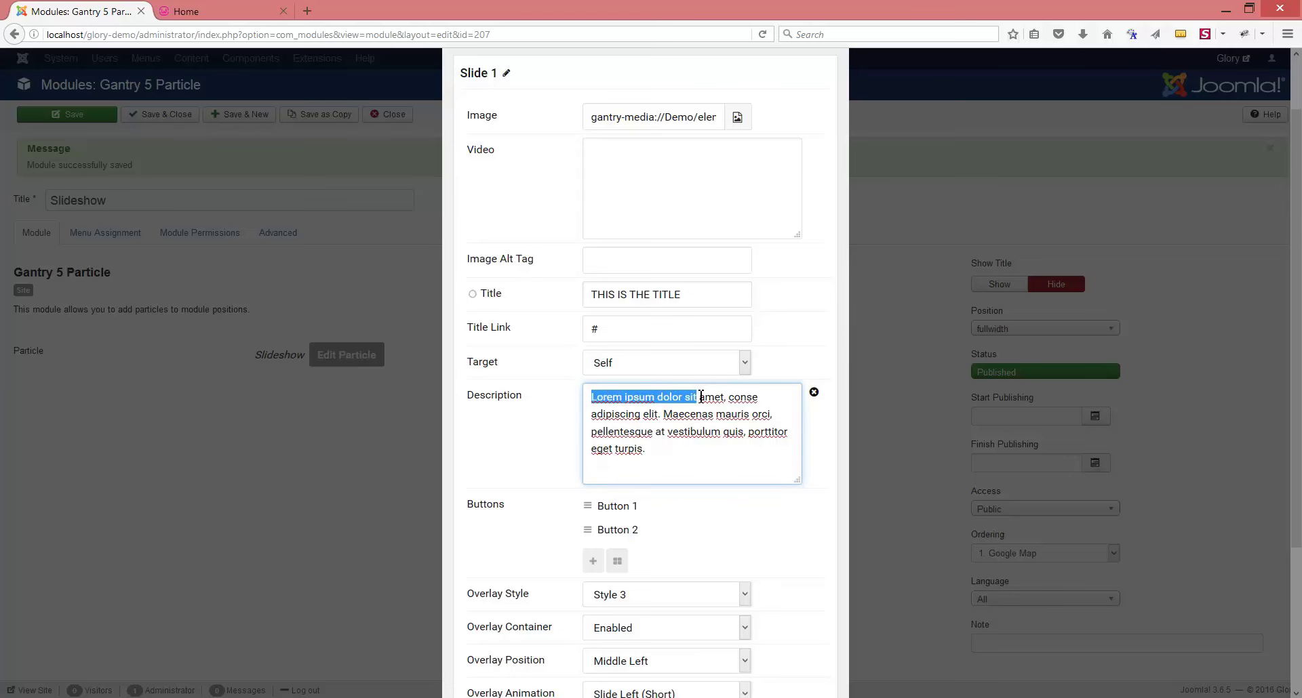
text(SOME TEXT HERE!)
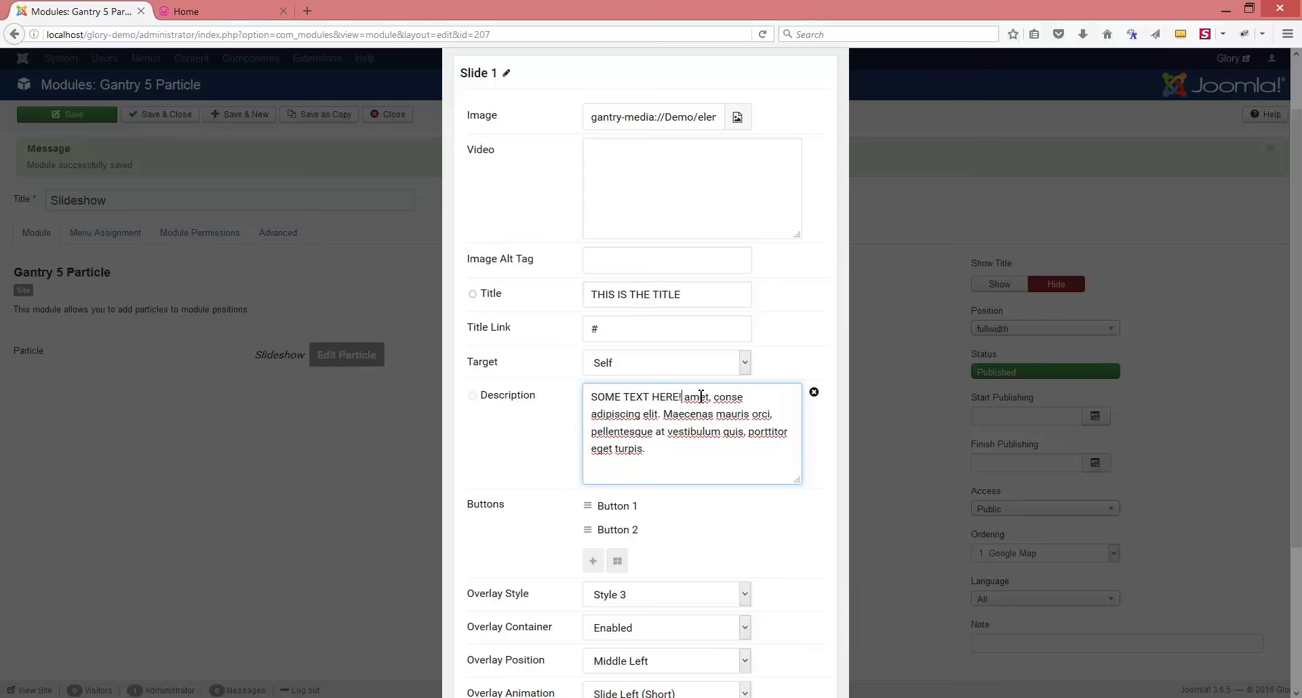
Step: Set Slide 1's Button 1 text to "BUTTON 1" with the fa-android icon and apply the button settings
scroll(848, 437, down, 2)
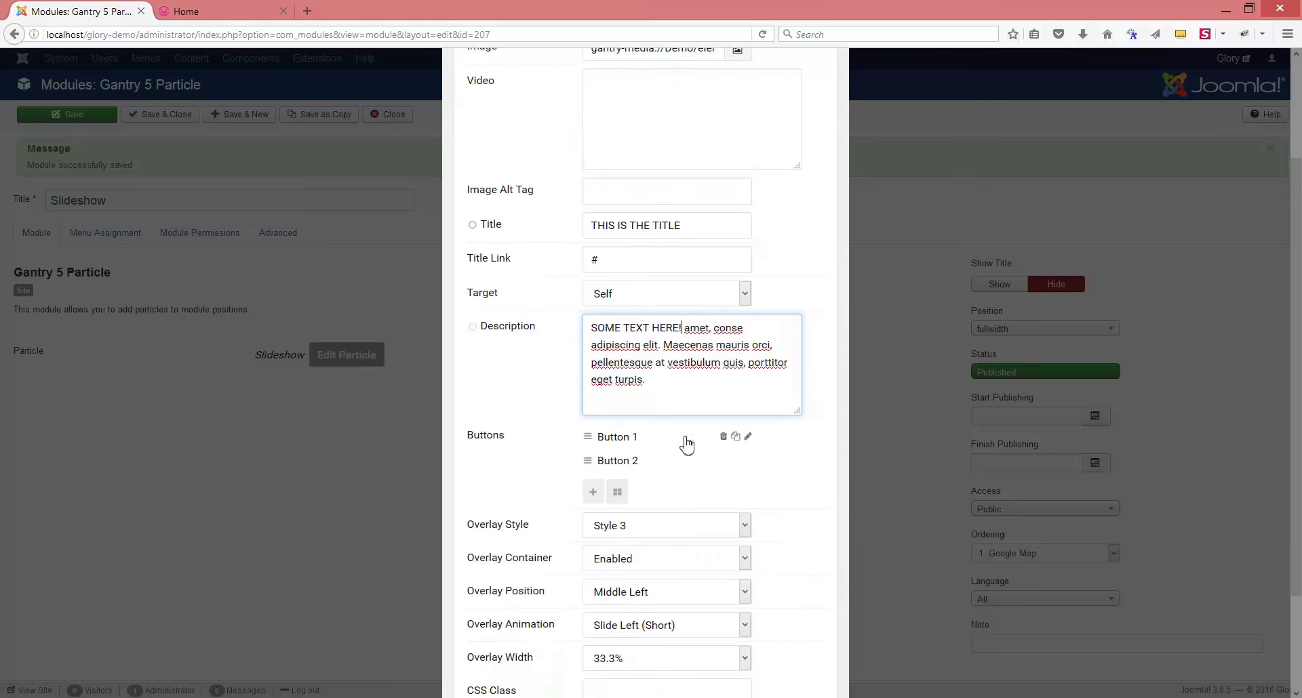
scroll(695, 451, down, 3)
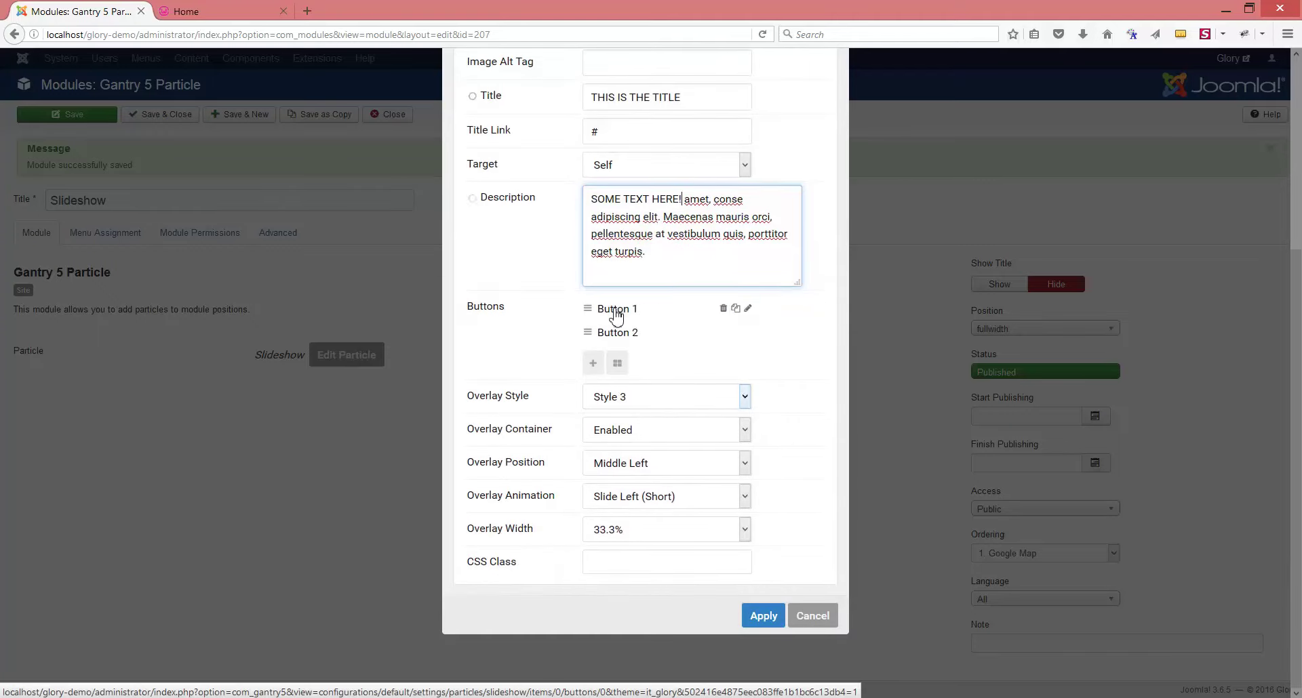
click(616, 313)
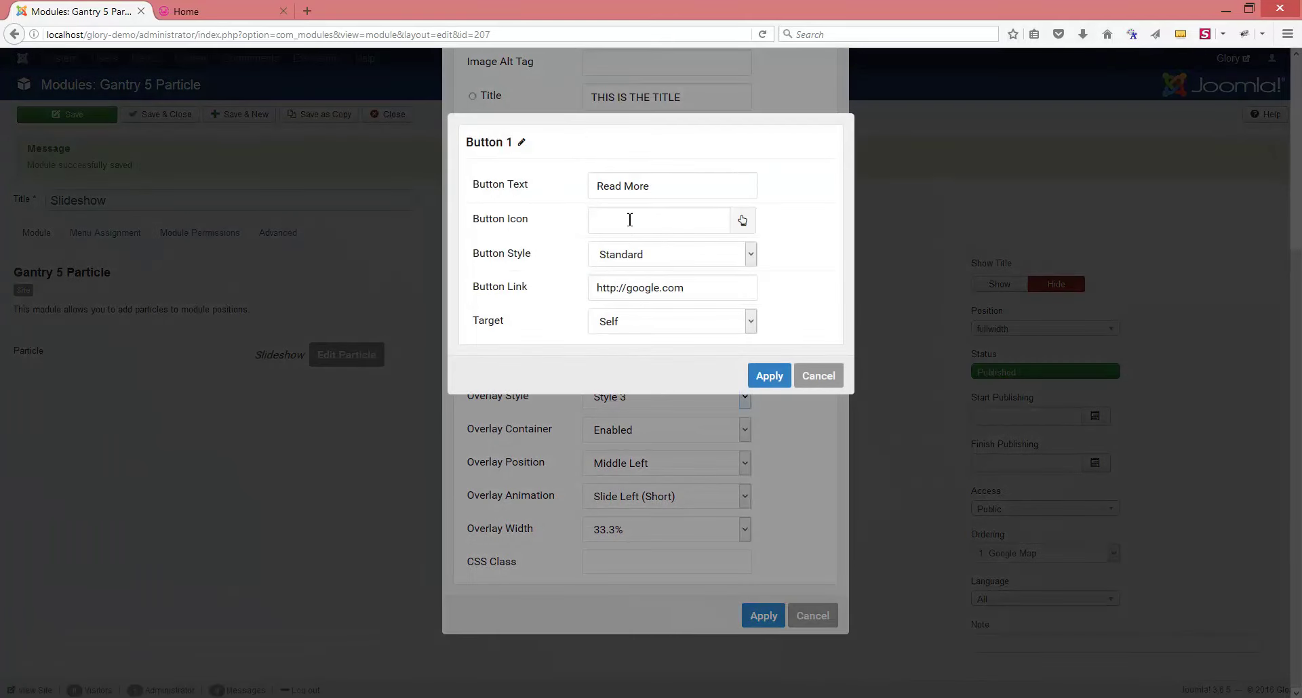
click(649, 186)
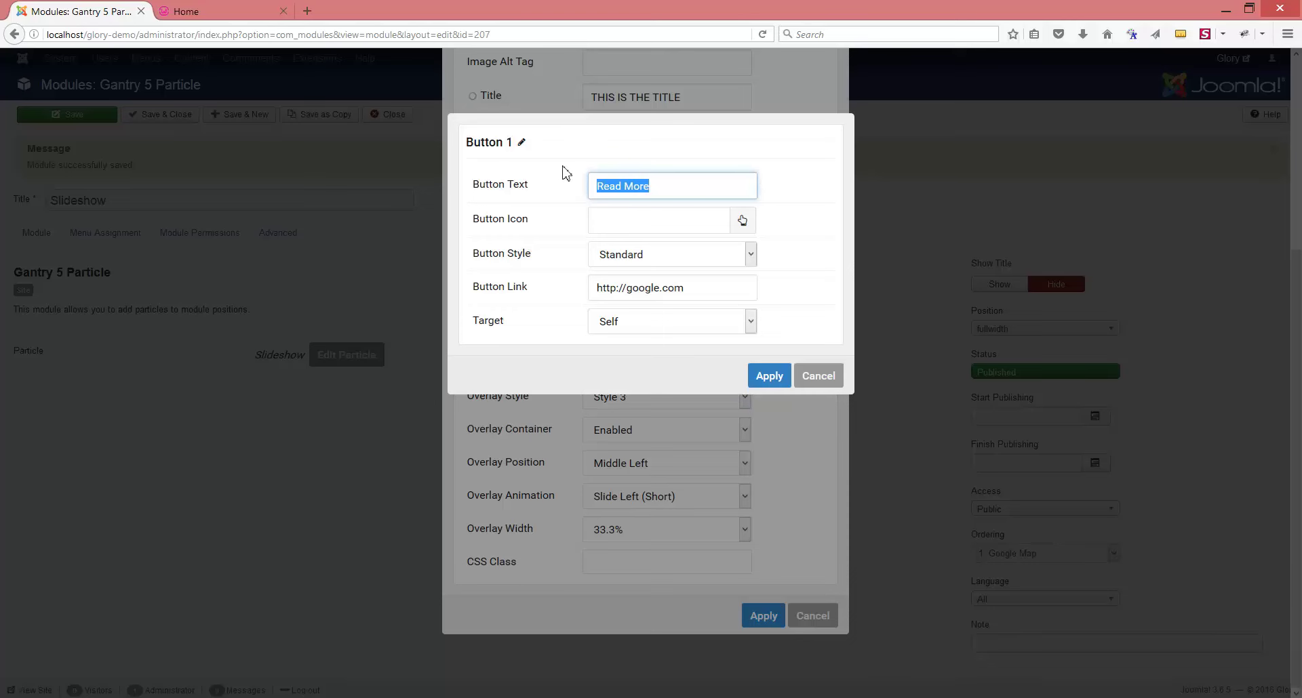
text(BUTTON 1)
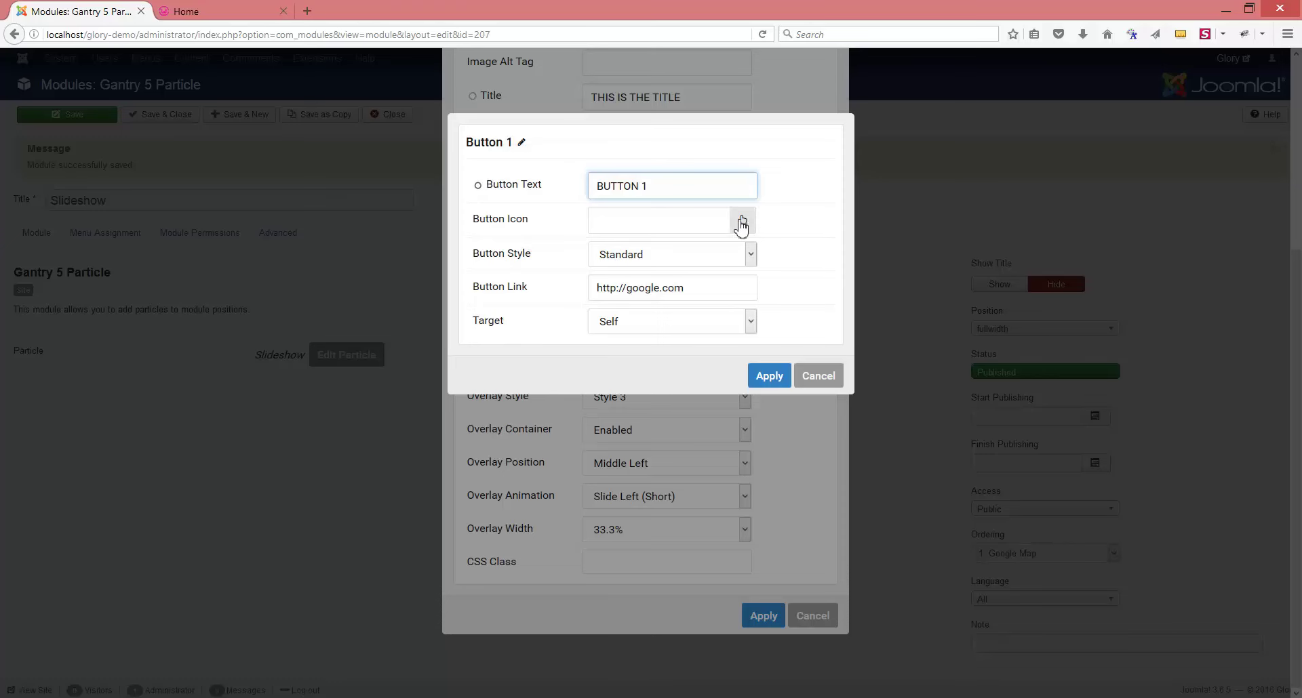
click(741, 222)
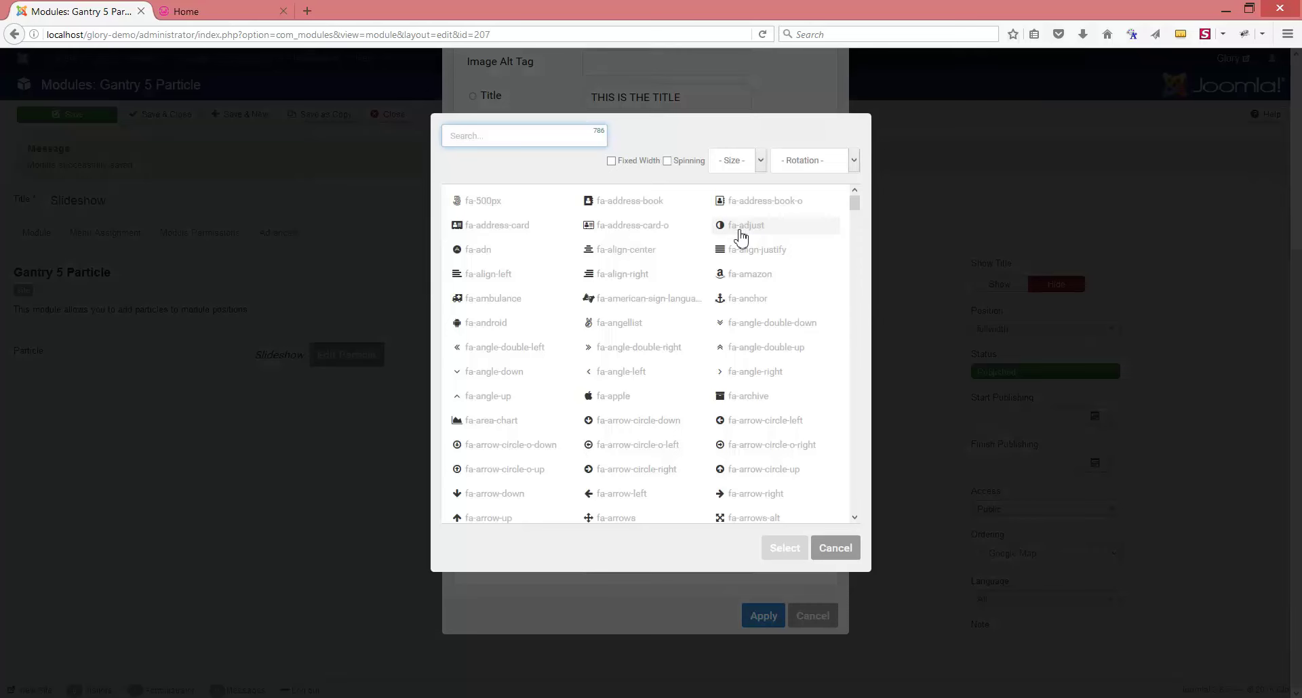
click(481, 325)
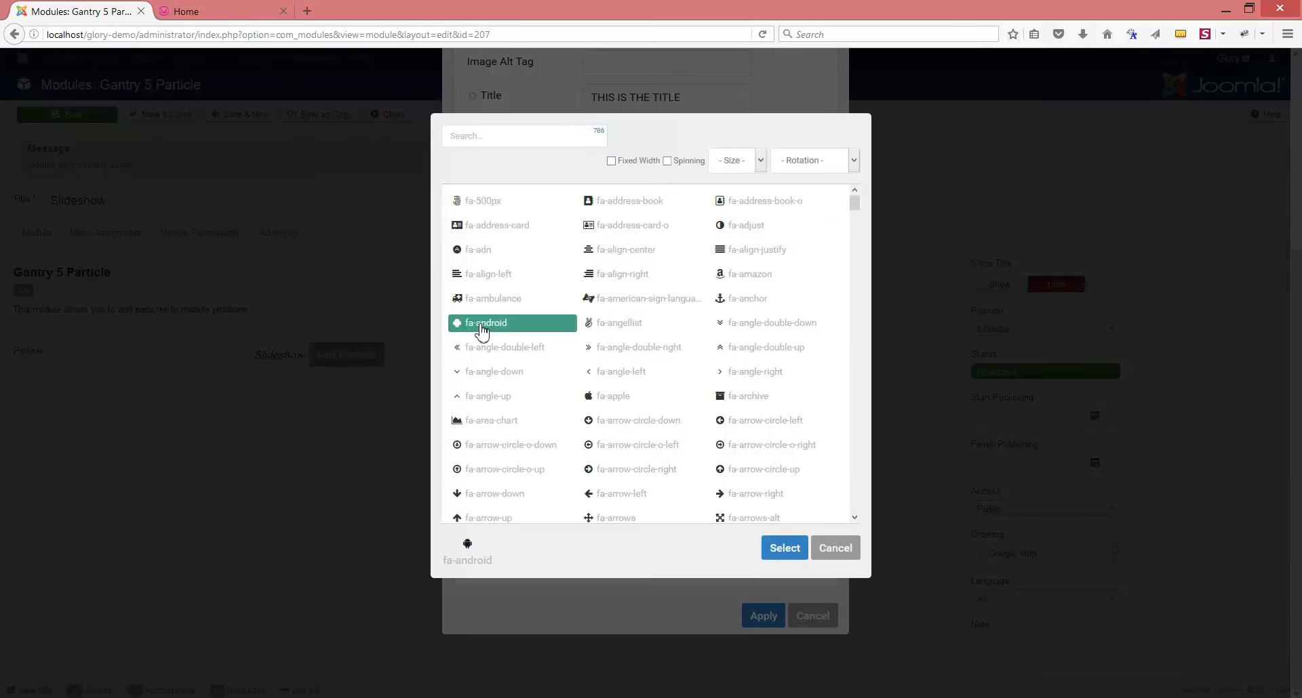
click(783, 549)
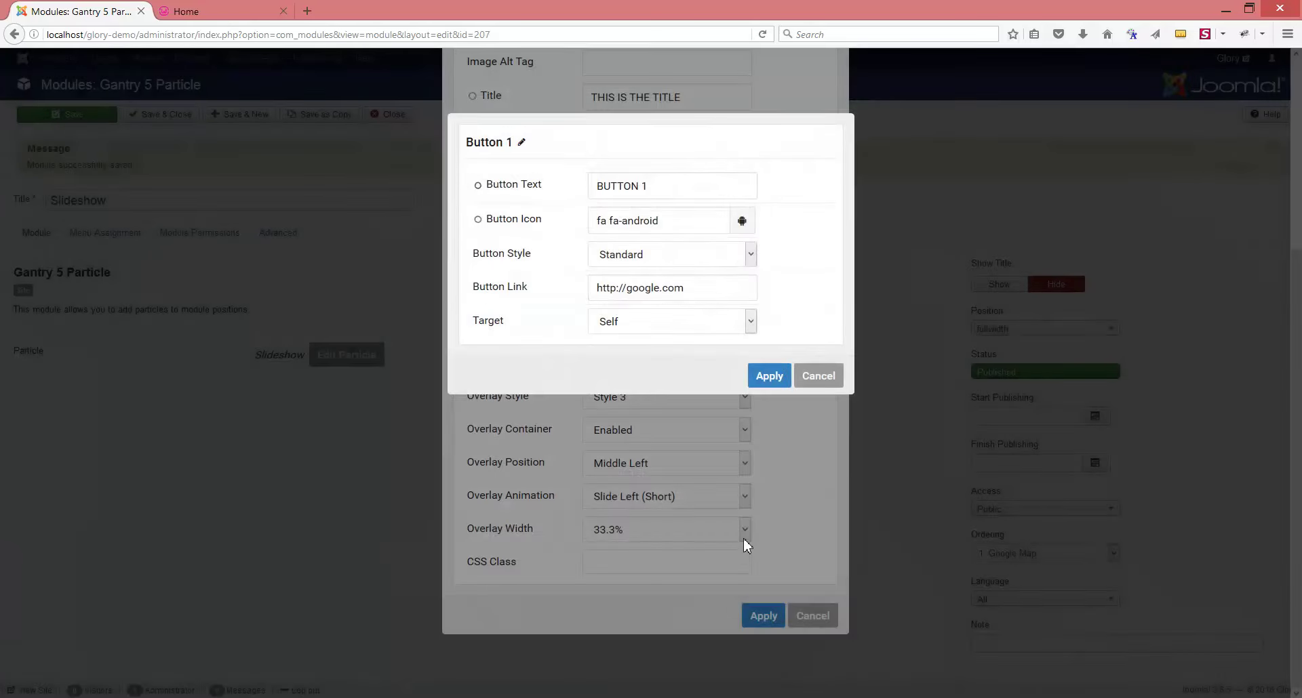
click(769, 376)
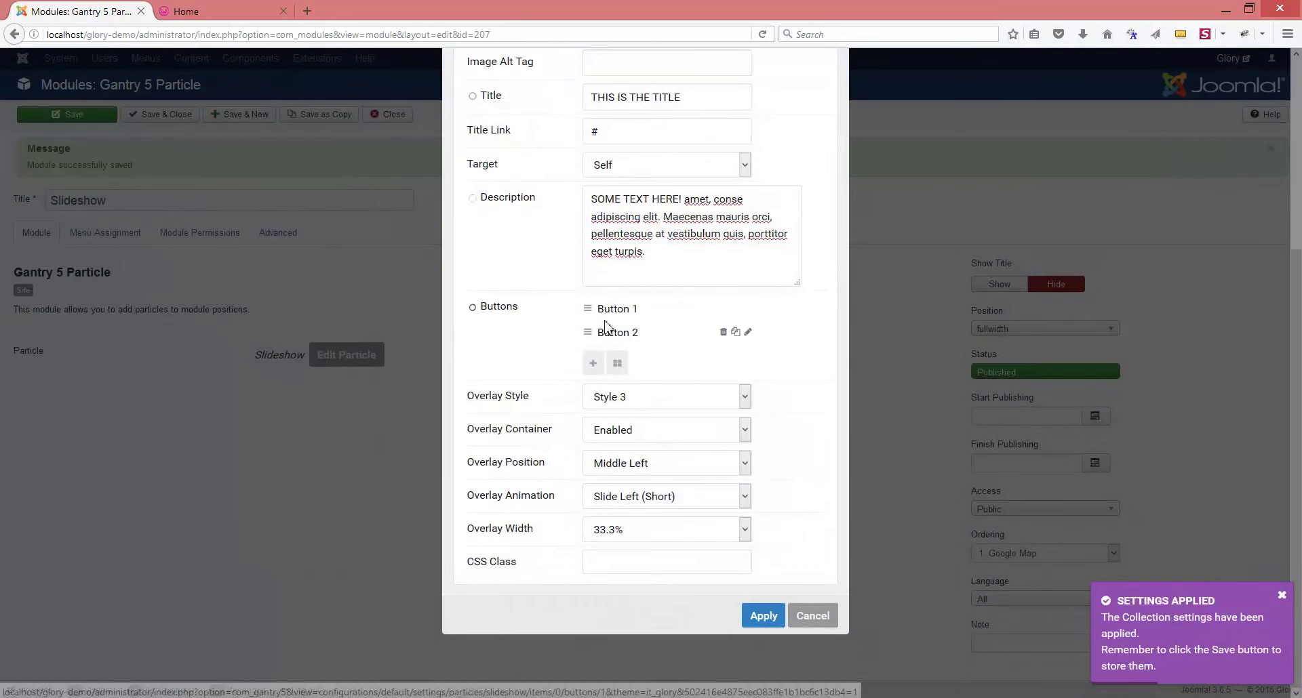
Step: Apply the Slide 1 and Slideshow particle settings, and save the module
click(764, 618)
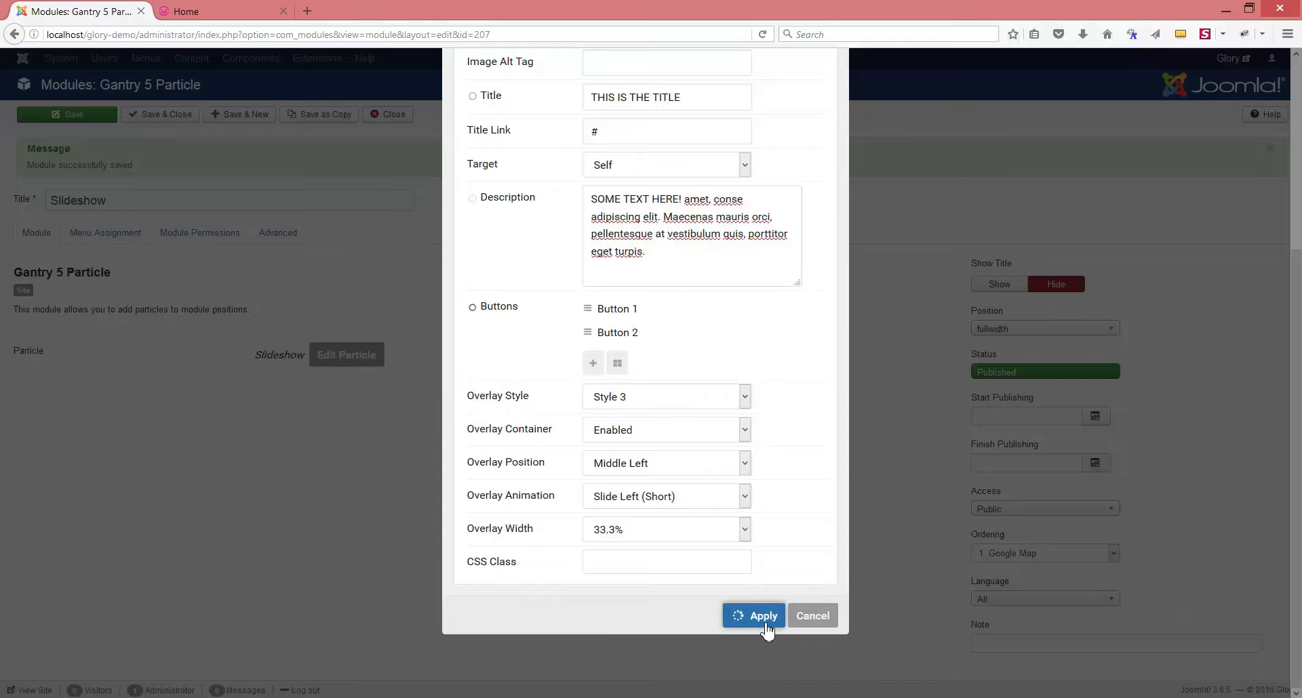
click(758, 618)
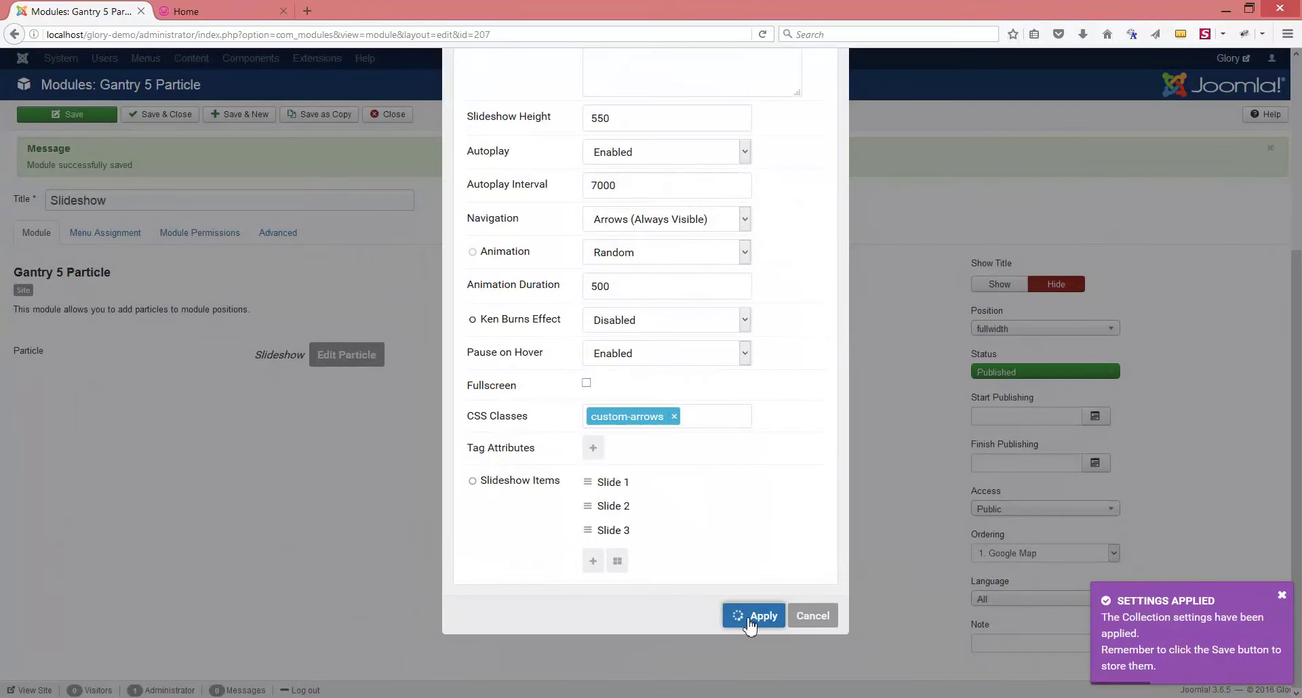
click(88, 116)
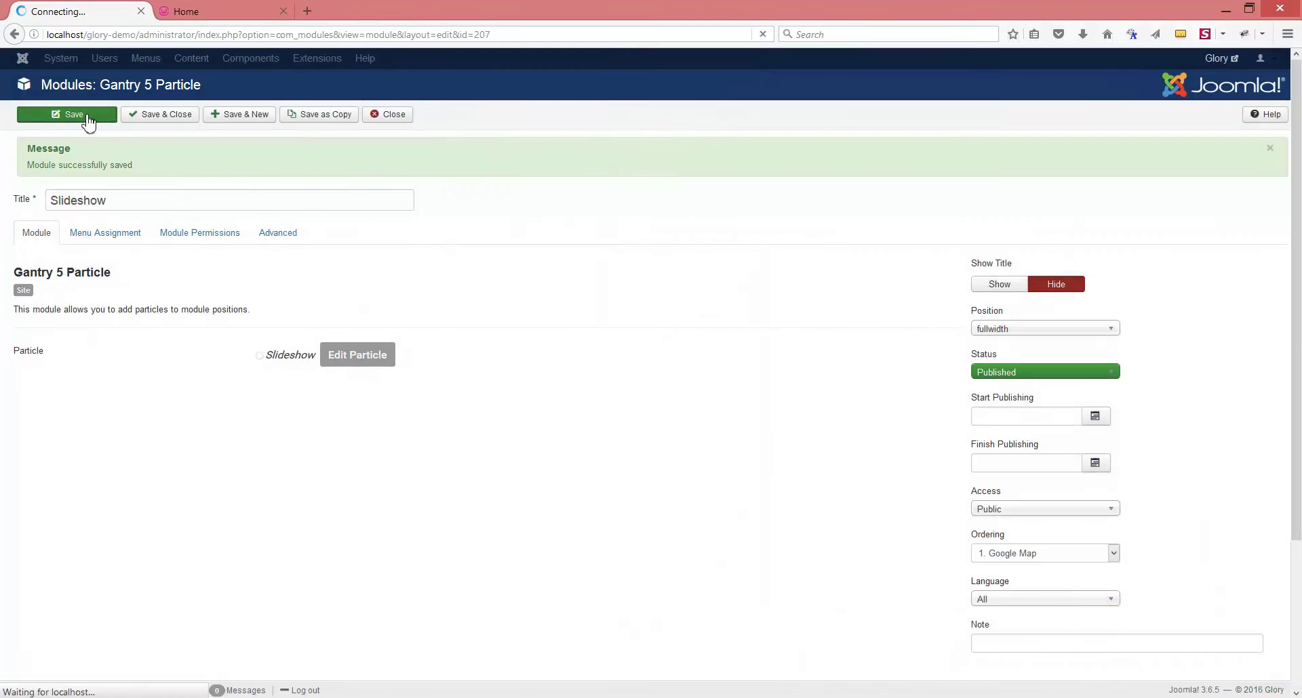
Step: Switch to the home page, go back one slide and reload to check Slide 1's new title, description and button
click(234, 11)
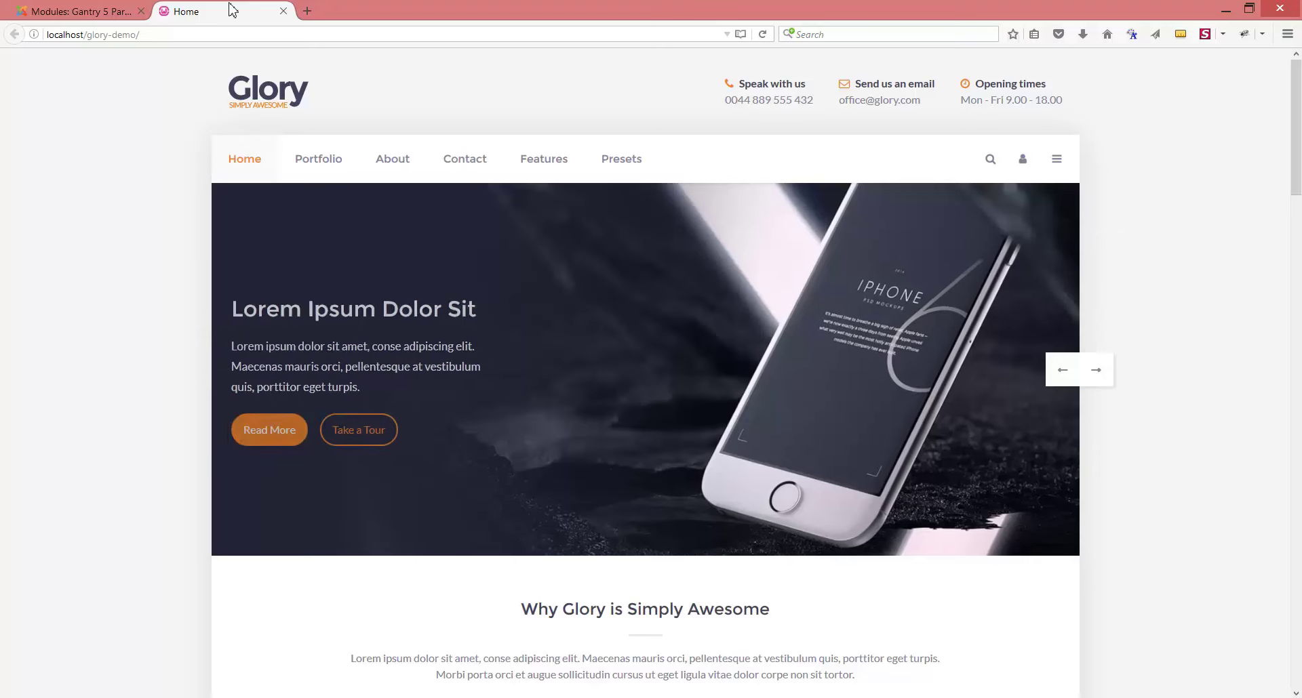
click(1063, 369)
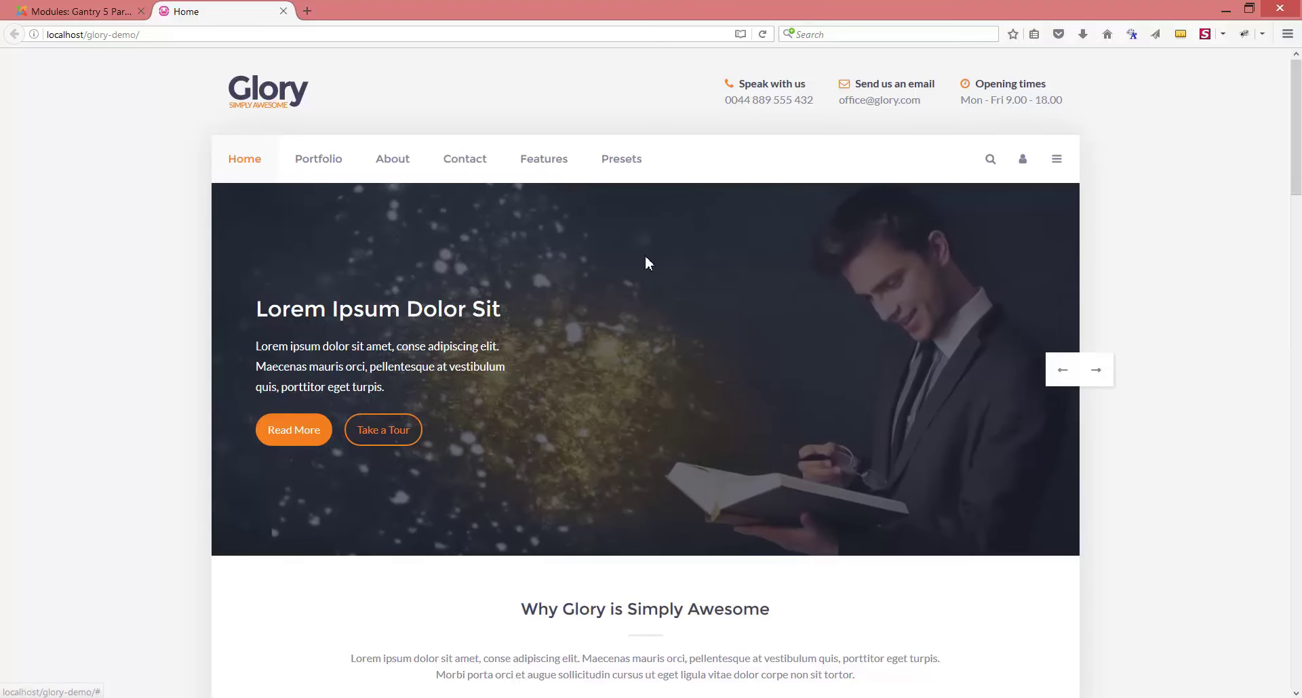
click(762, 34)
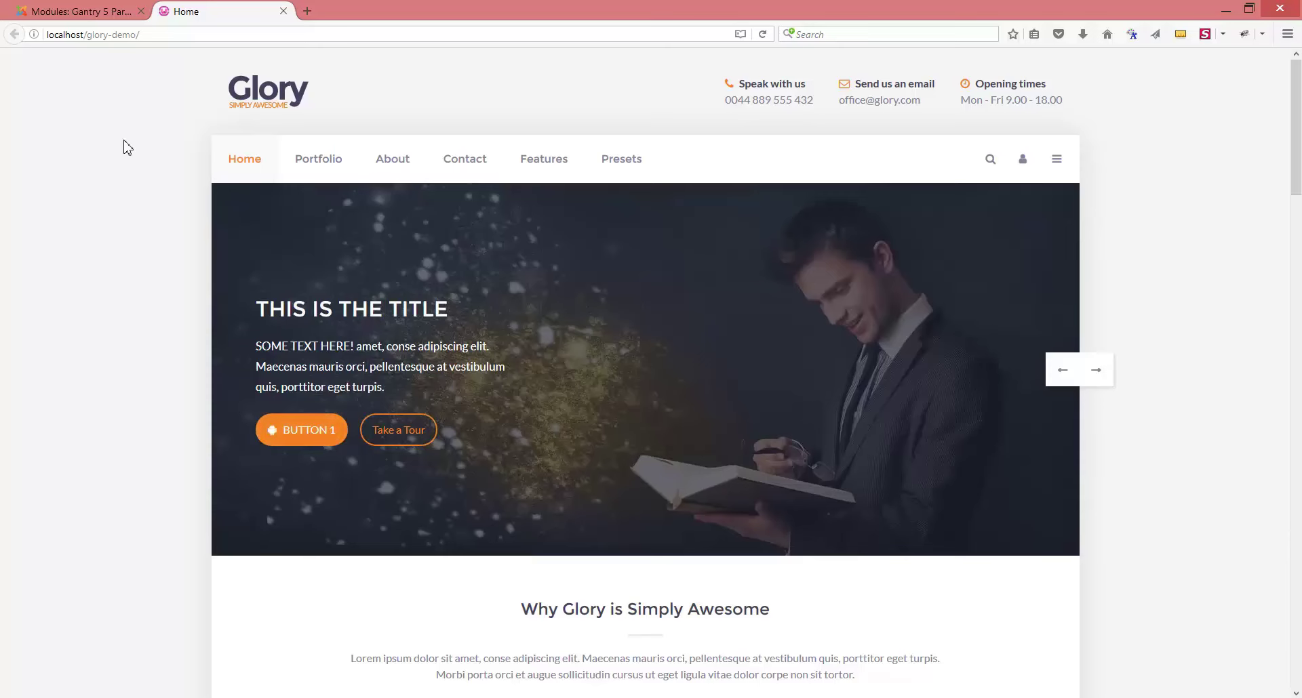
Step: Return to the Slideshow module, set Slide 1's Overlay Style to Style 1, apply the settings and save the module
click(94, 11)
click(326, 361)
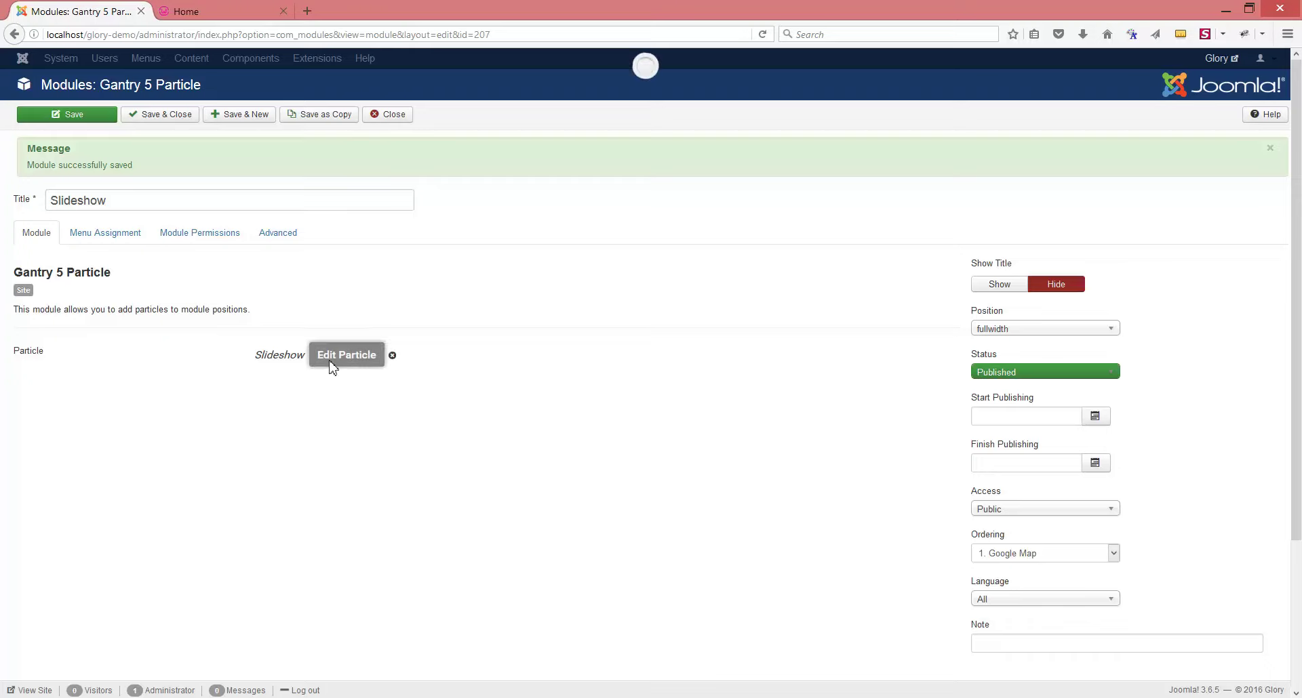
scroll(457, 407, down, 5)
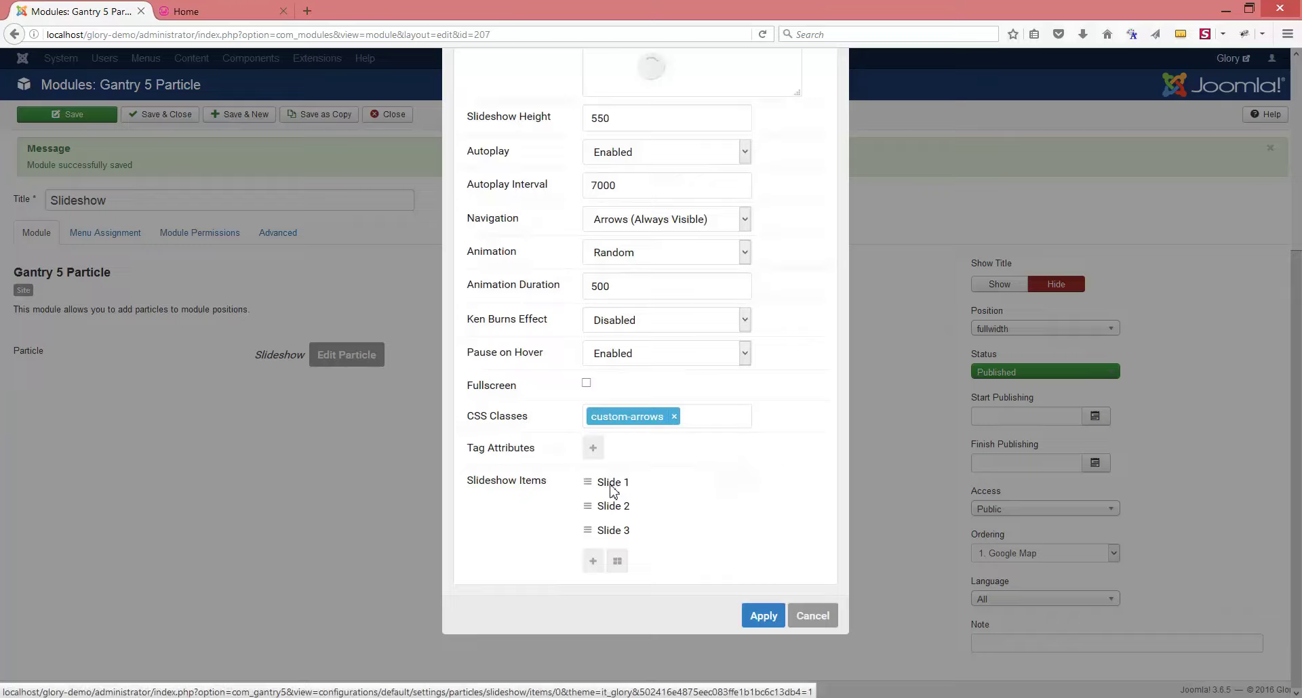
click(612, 483)
scroll(812, 554, down, 4)
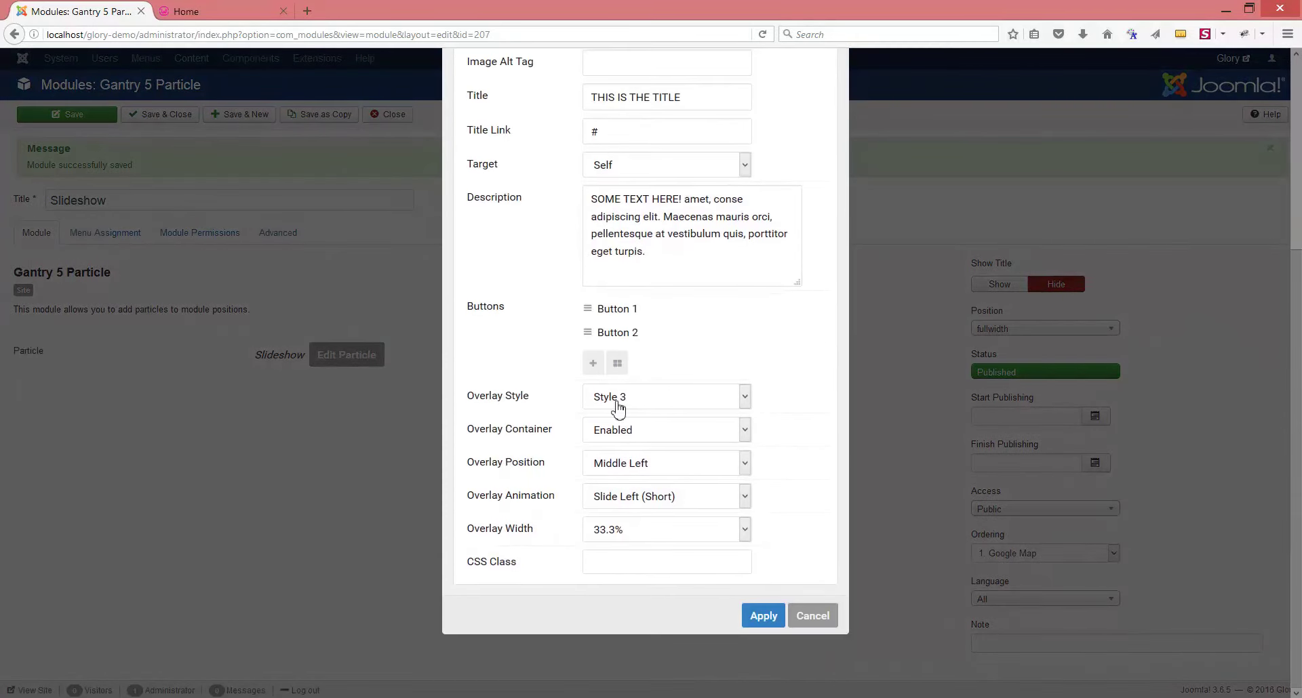
click(617, 405)
click(619, 419)
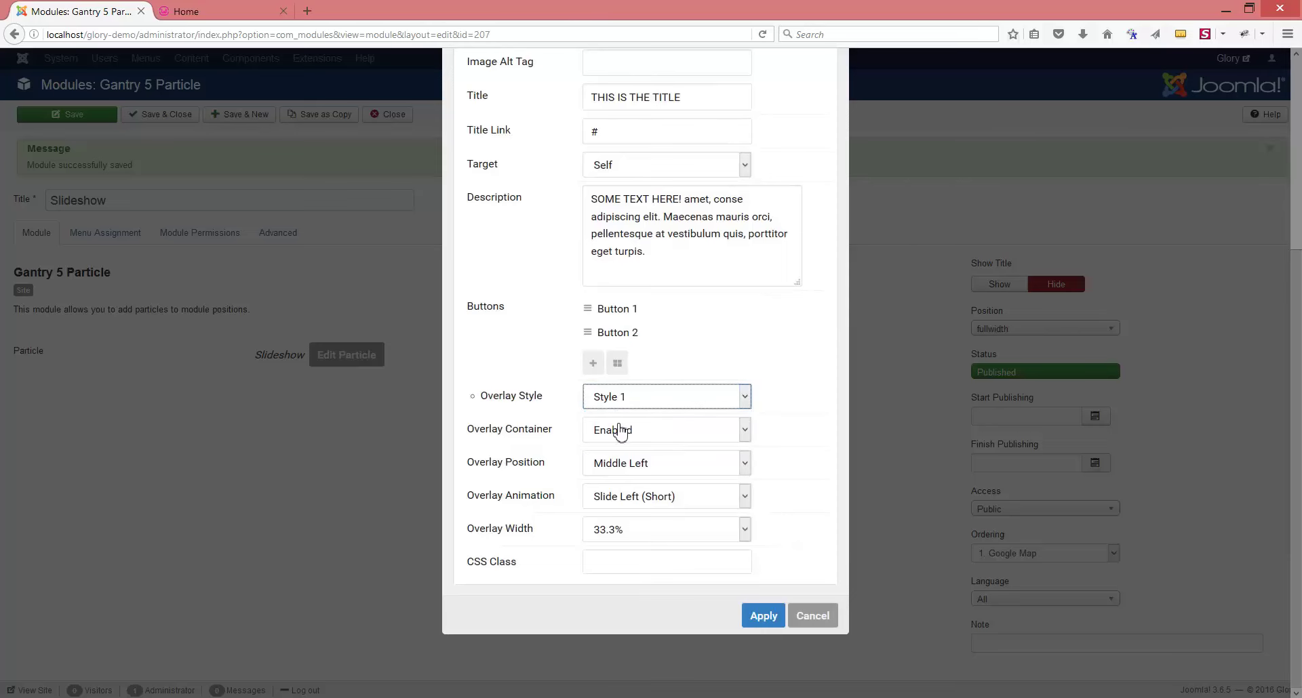
click(754, 620)
click(760, 617)
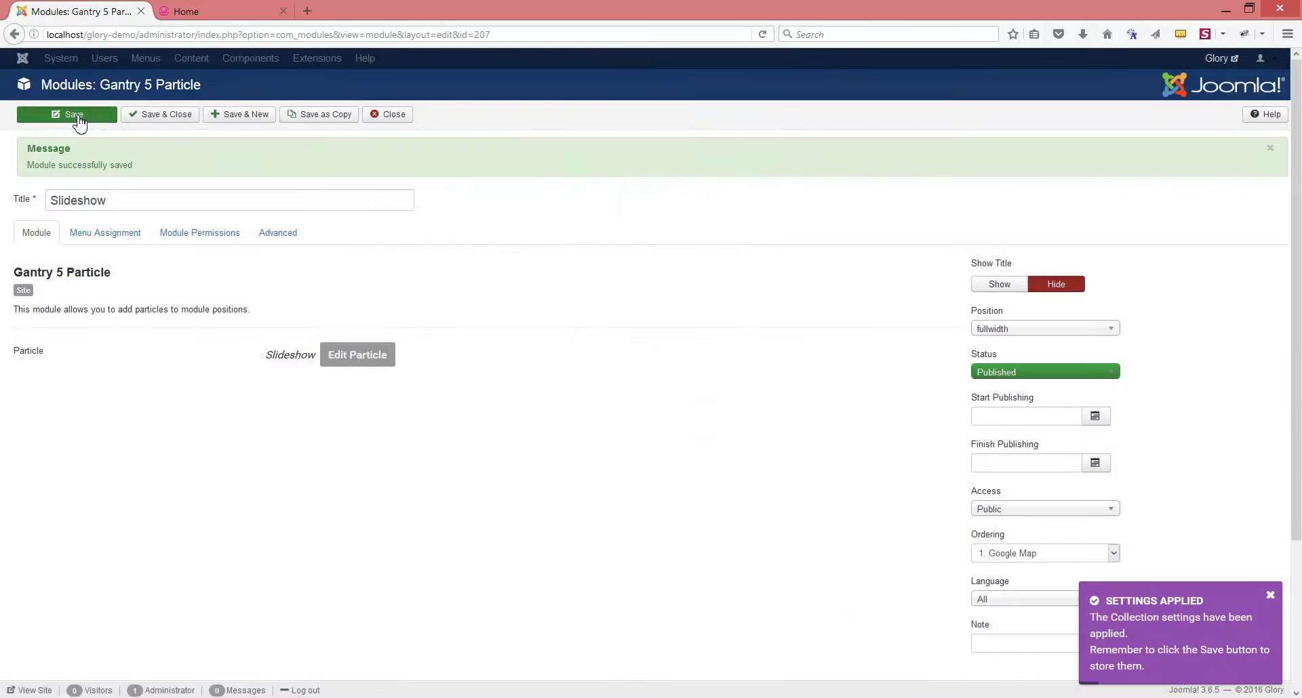
click(77, 118)
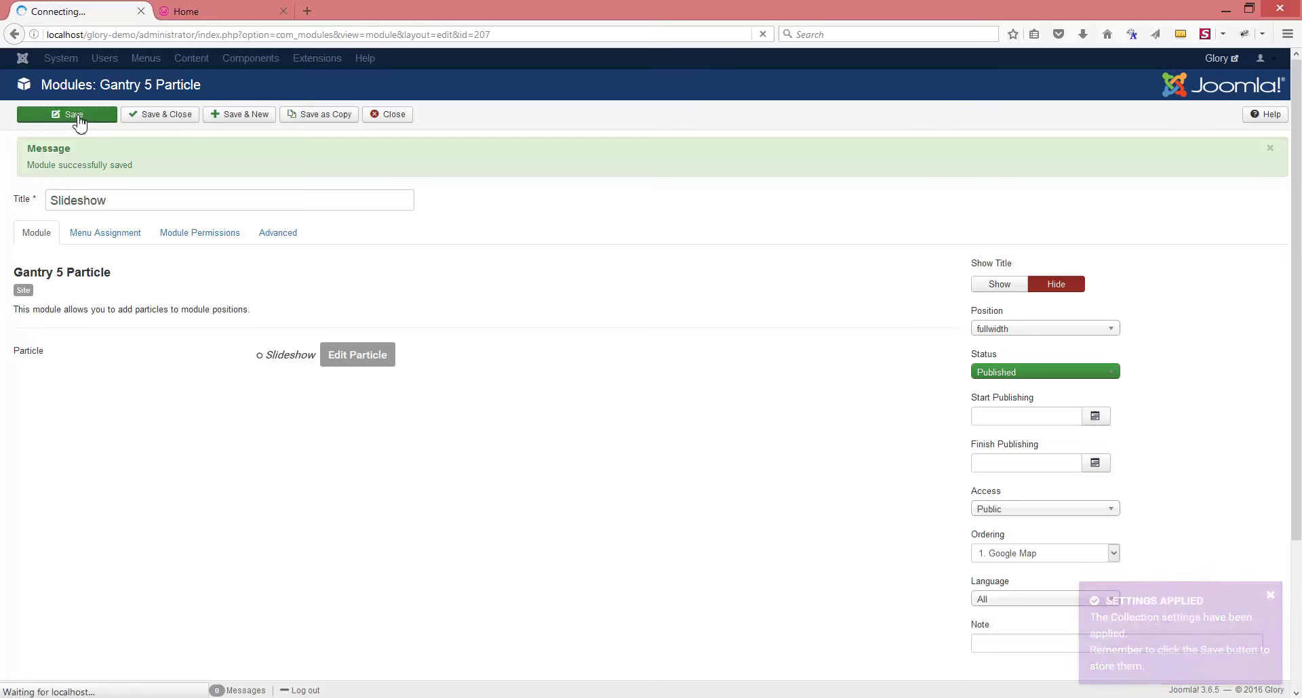
Step: Reload the home page to check the Style 1 overlay on the first slide
click(216, 14)
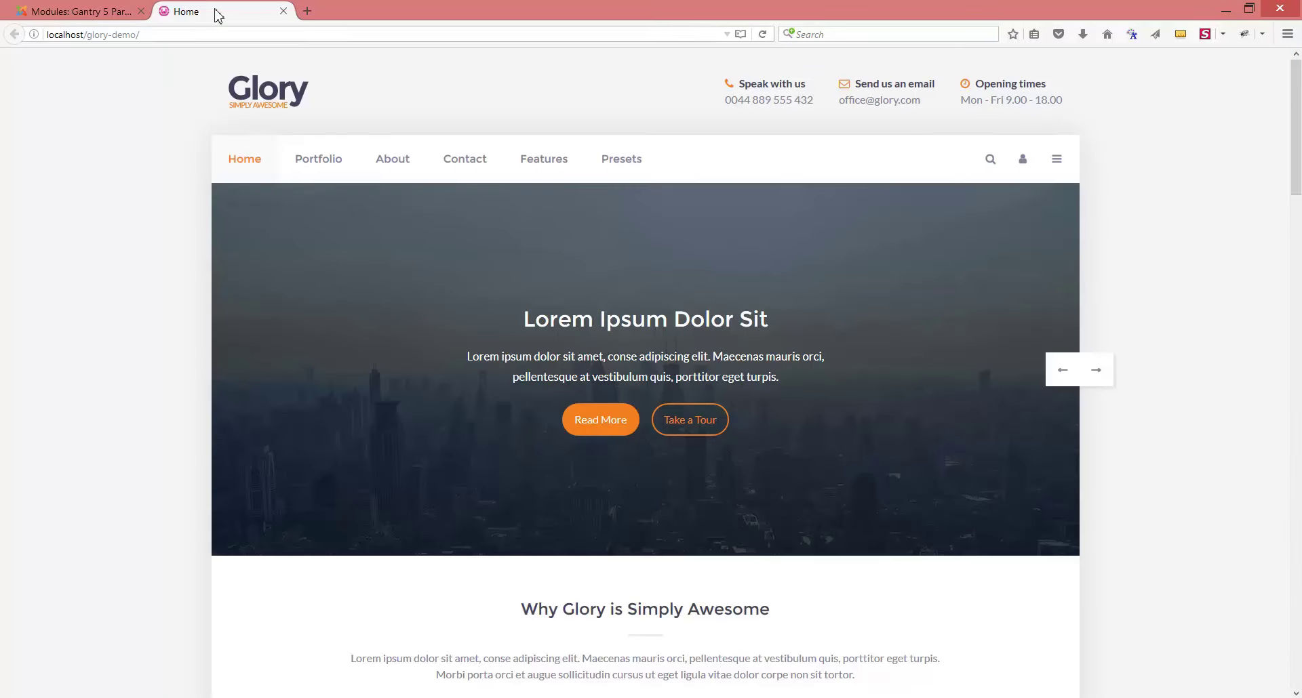
click(759, 39)
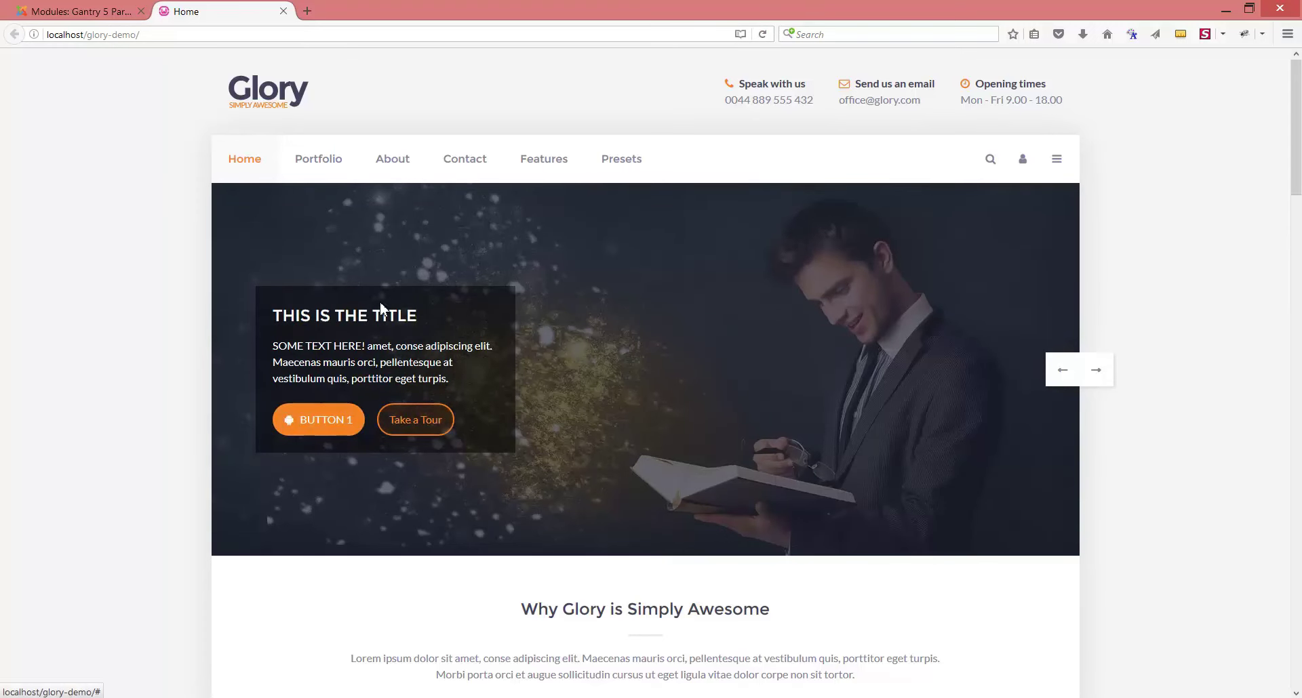
Step: Return to the Slideshow module, set Slide 1's Overlay Style to Style 2, apply the settings and save the module
click(82, 12)
click(345, 360)
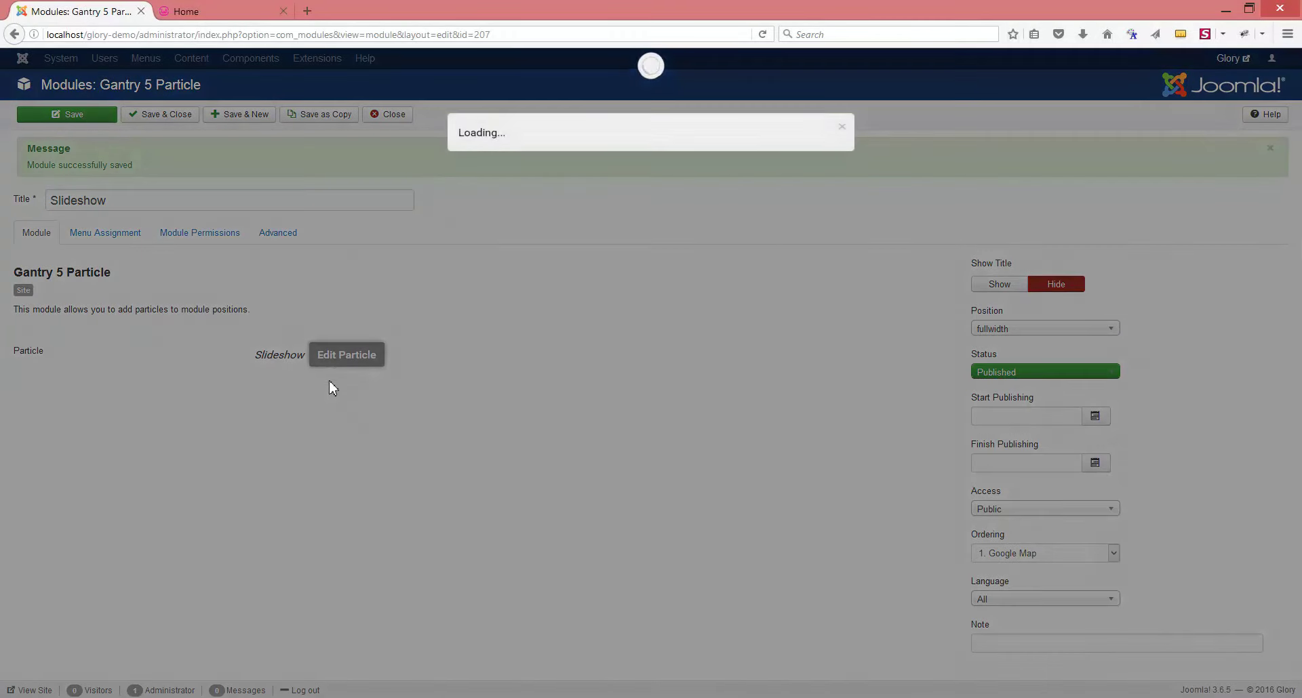
scroll(396, 520, down, 3)
click(613, 483)
scroll(733, 573, down, 2)
click(669, 527)
click(622, 561)
scroll(787, 581, down, 2)
click(758, 617)
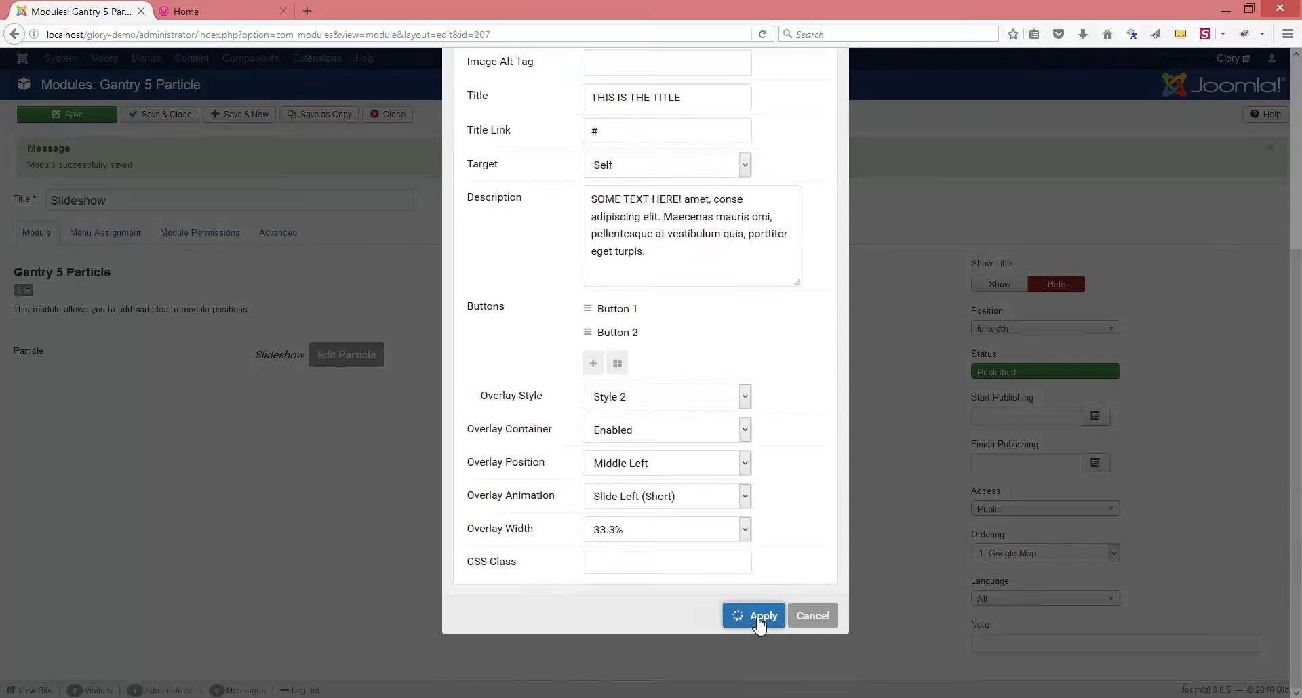
click(759, 616)
click(87, 114)
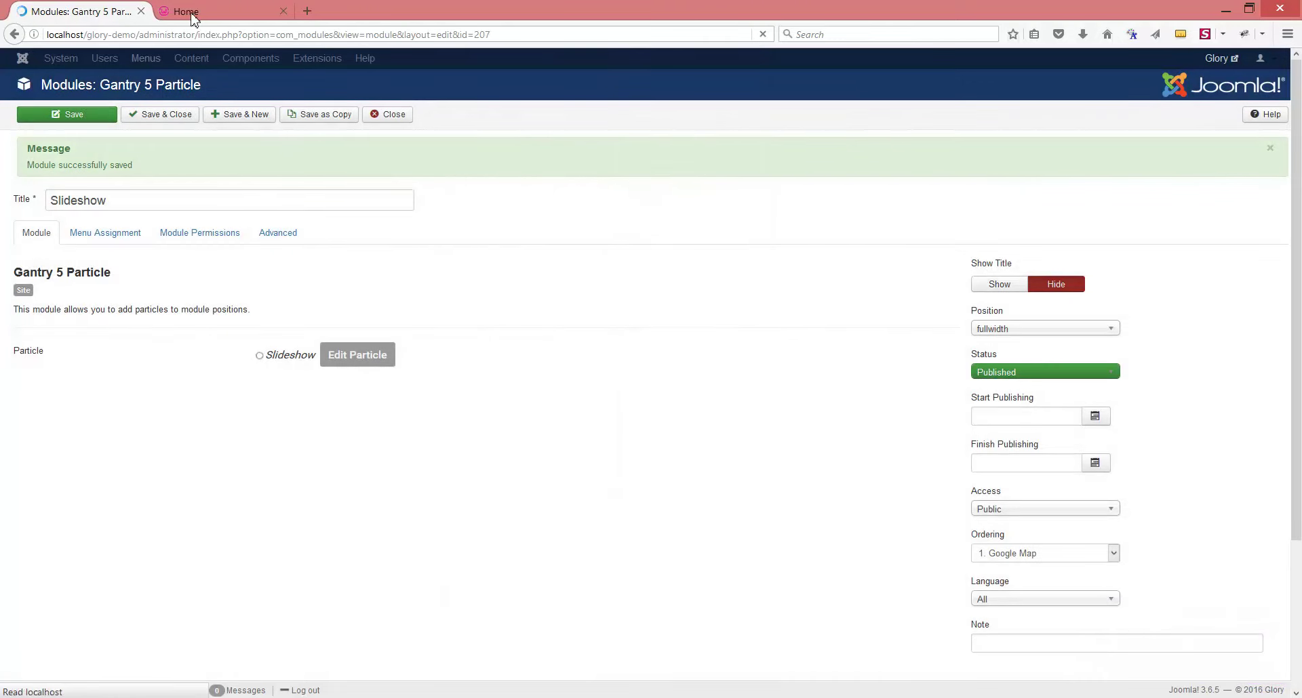
Step: Reload the home page to check the Style 2 overlay on the first slide
click(246, 12)
click(762, 34)
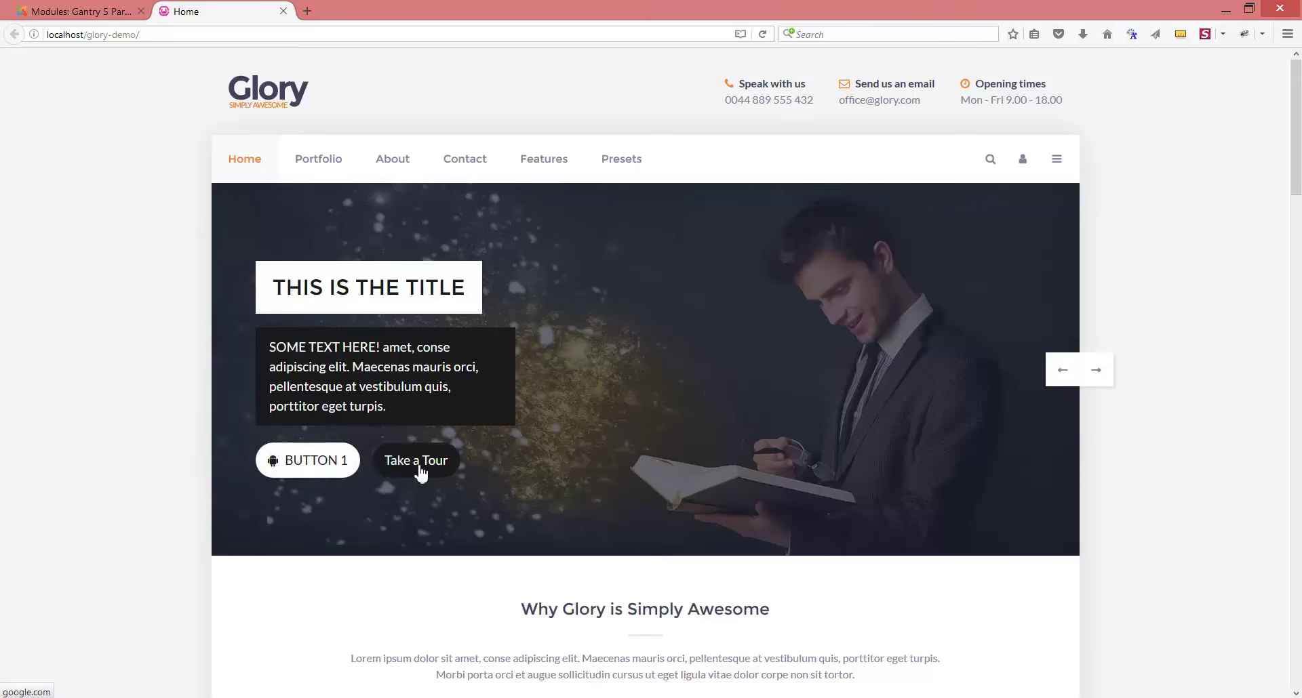
Step: Return to the Slideshow module, open Slide 1 in the particle settings and set its Overlay Style to Style 3
click(81, 11)
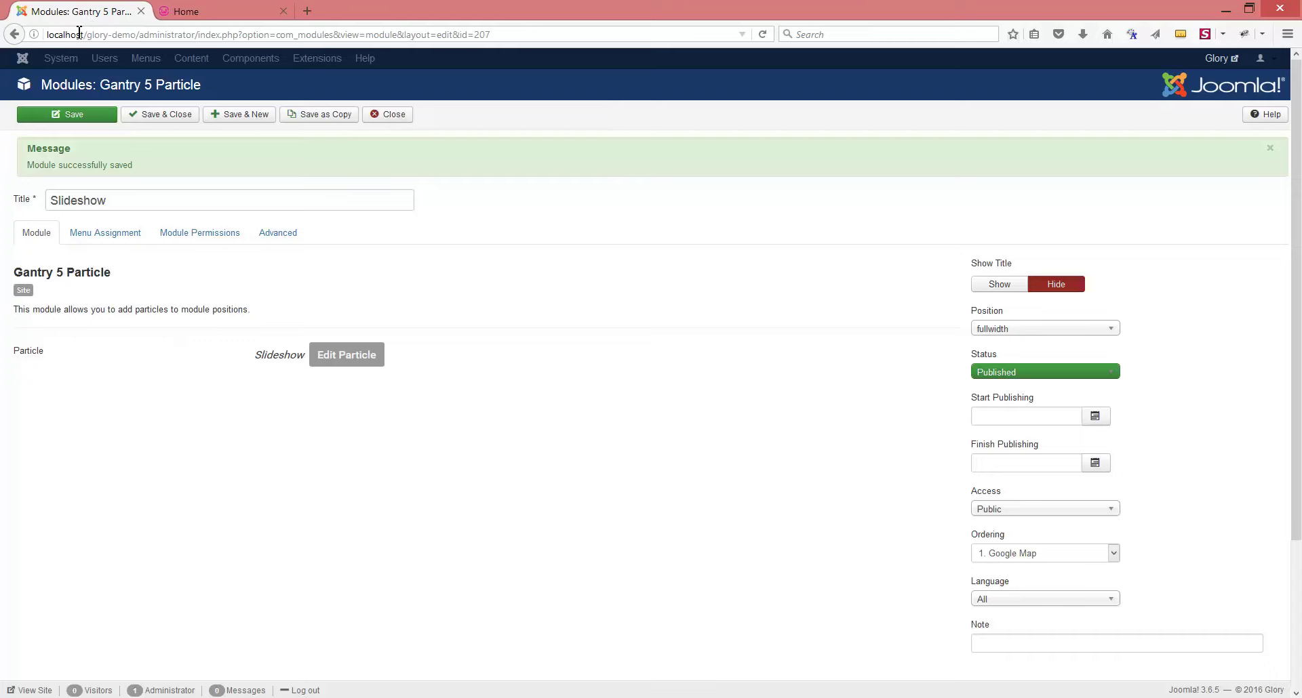
click(339, 359)
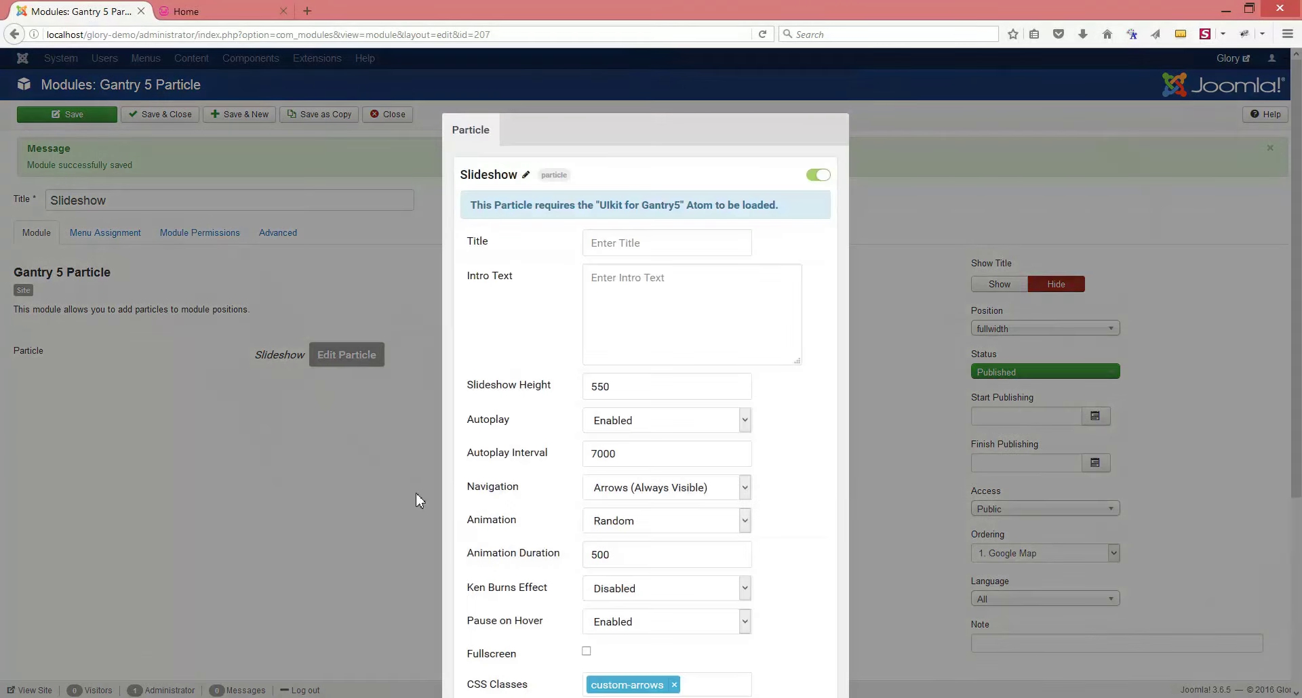
scroll(456, 504, down, 3)
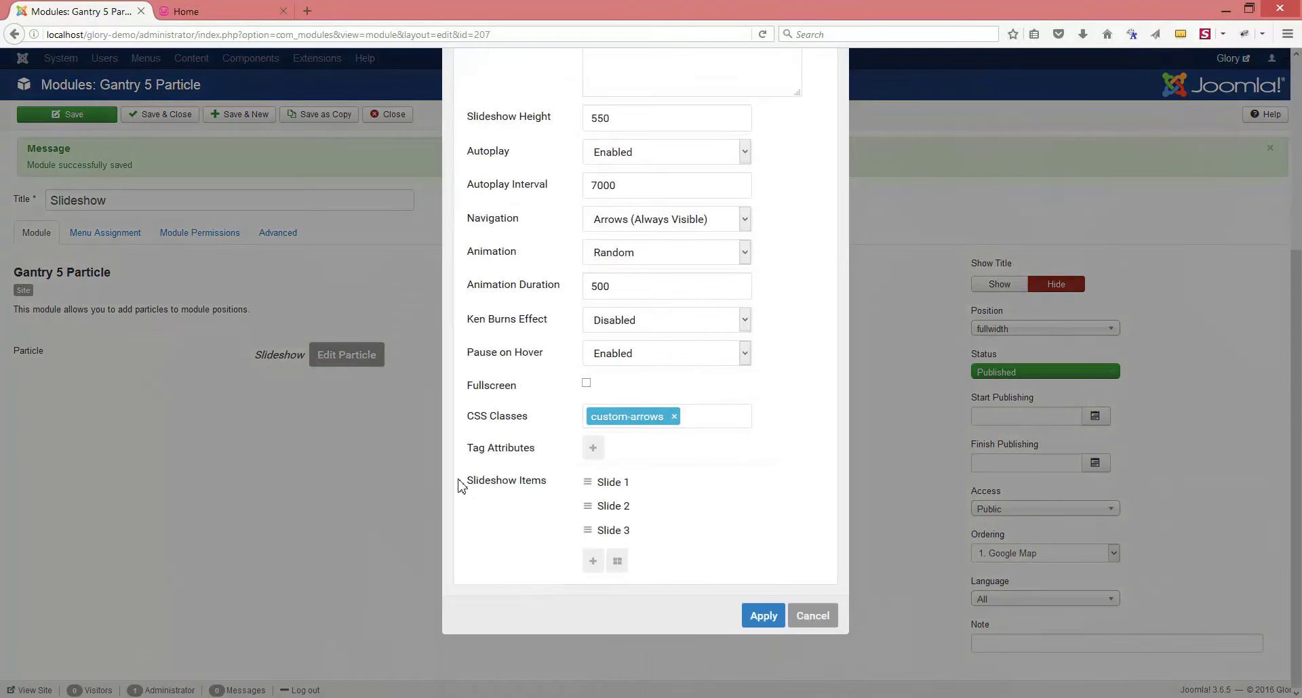
click(625, 484)
scroll(749, 563, down, 3)
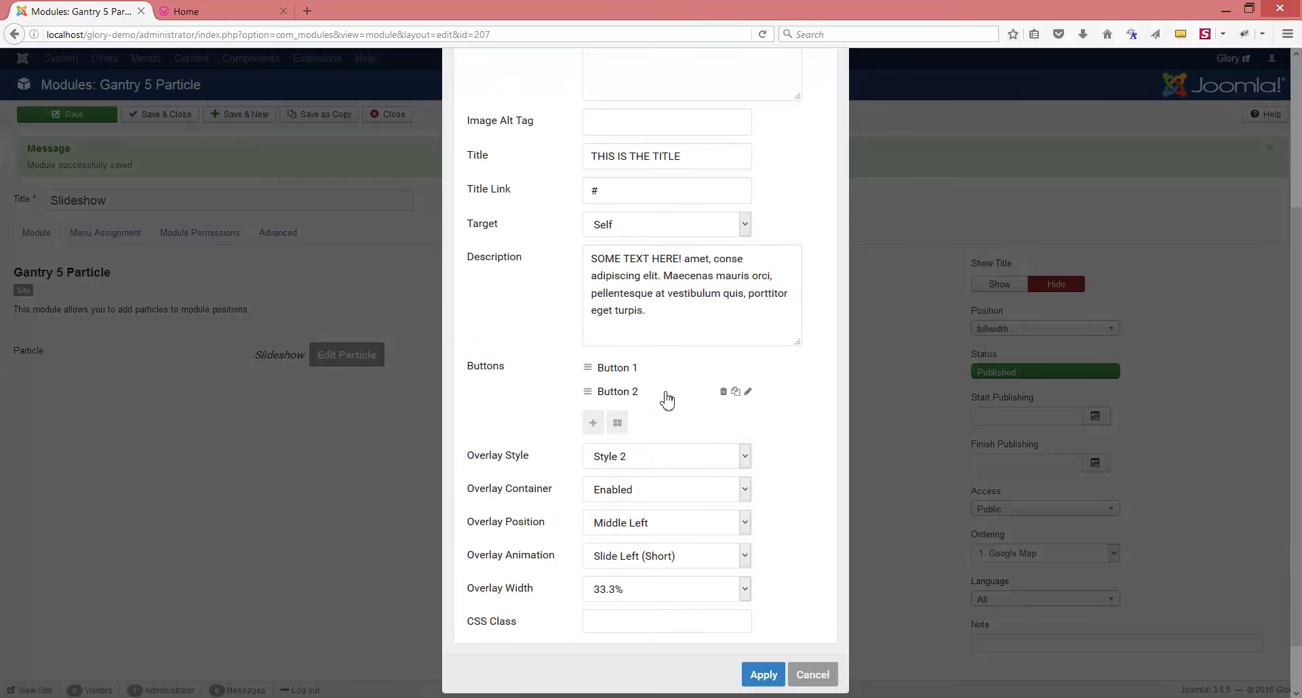
click(641, 456)
click(619, 505)
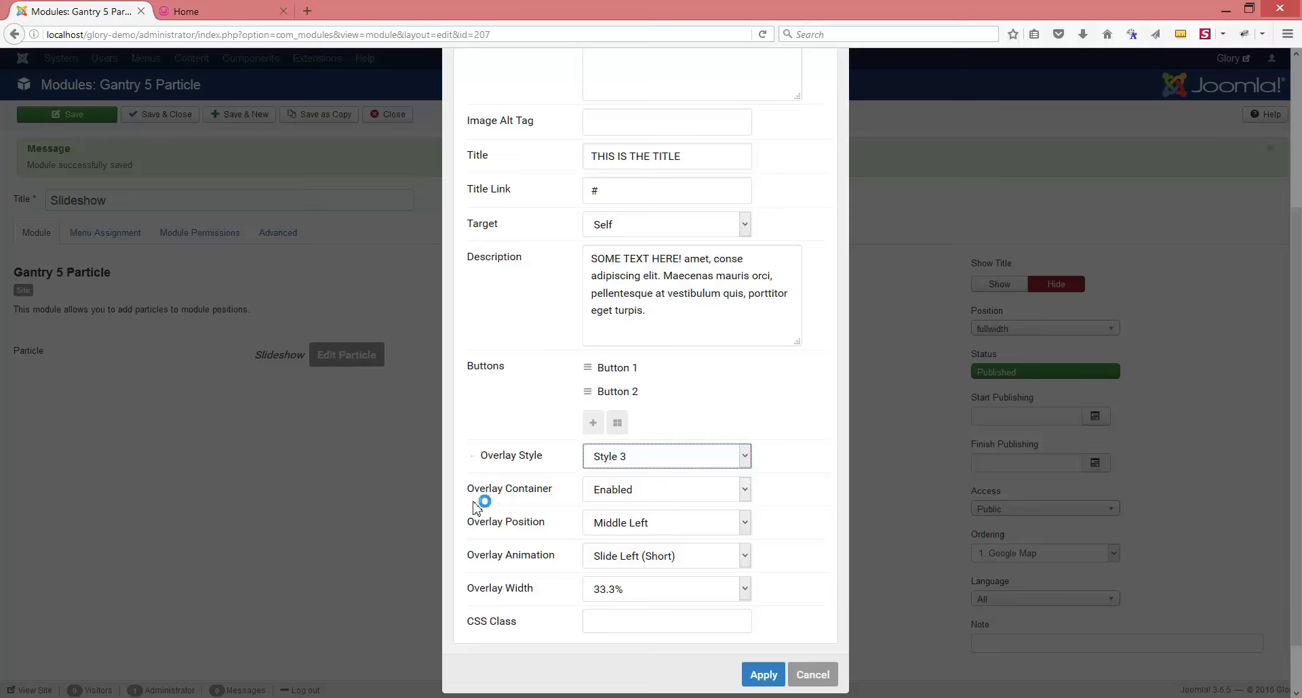
Step: Set Slide 1's Overlay Position to Top Right
click(651, 529)
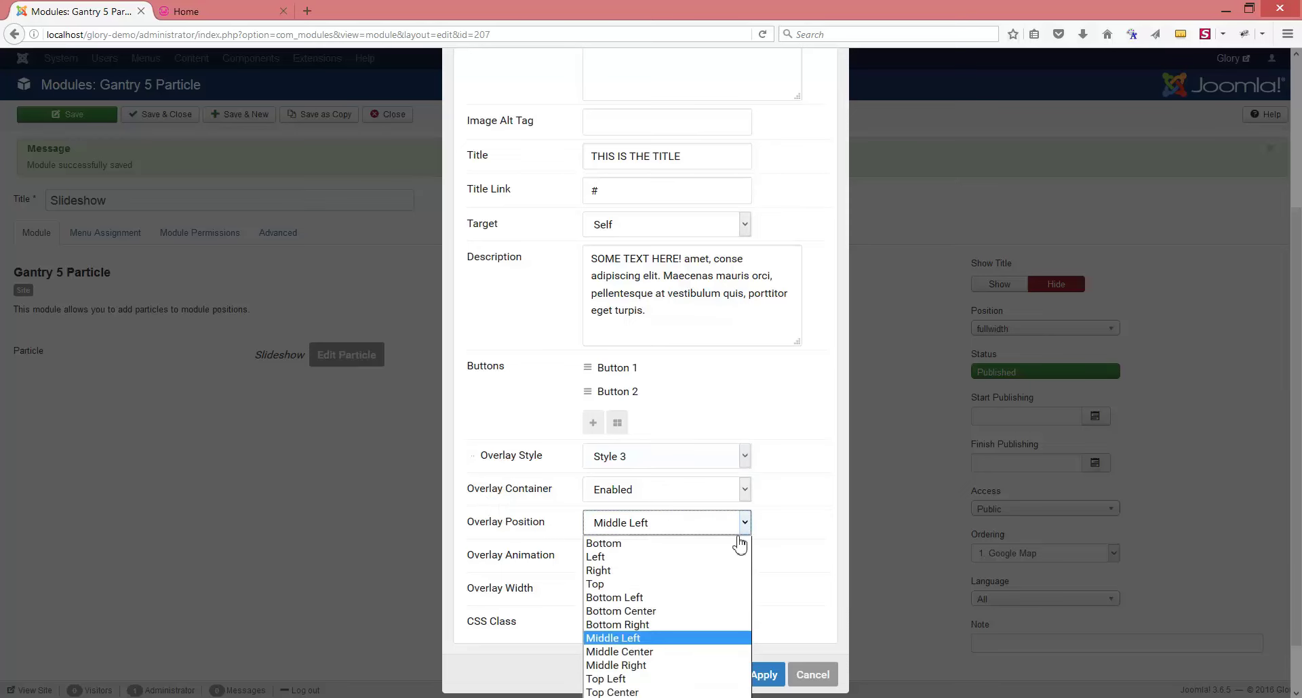
scroll(813, 495, down, 2)
click(651, 474)
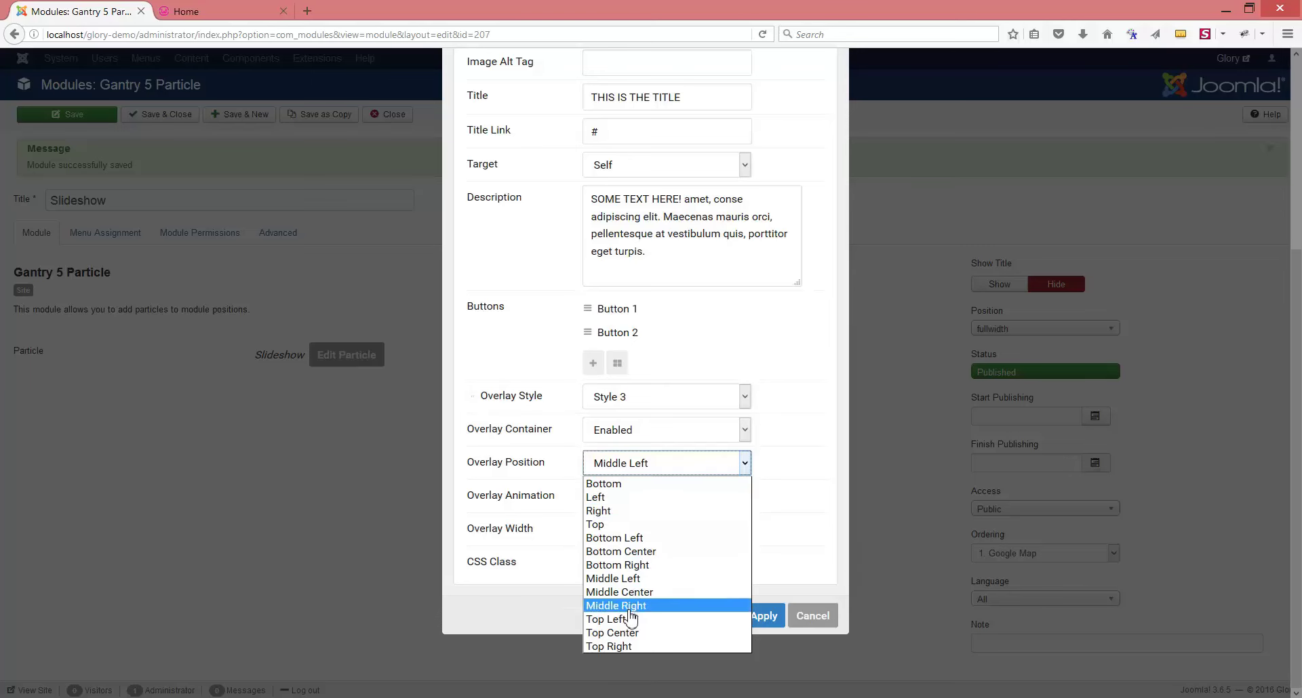
click(625, 647)
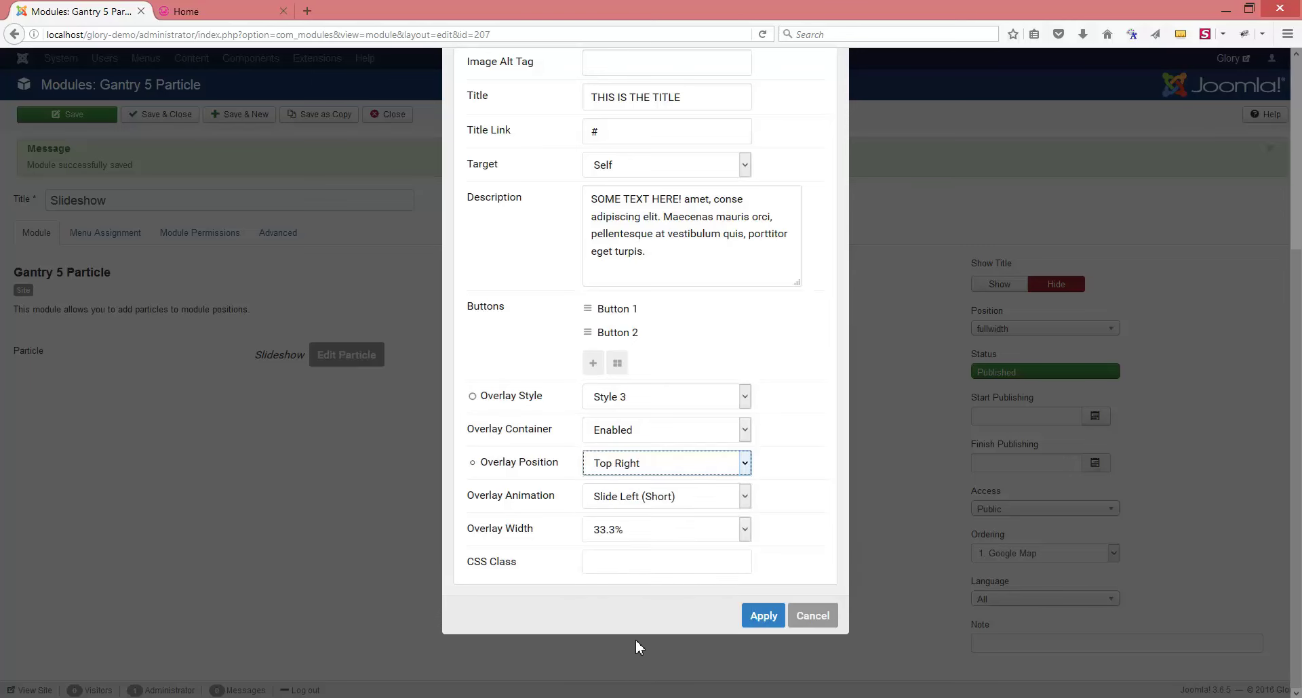
Step: Apply the slide and particle settings, save the module and reload the home page to check the Style 3 overlay at Top Right
click(746, 616)
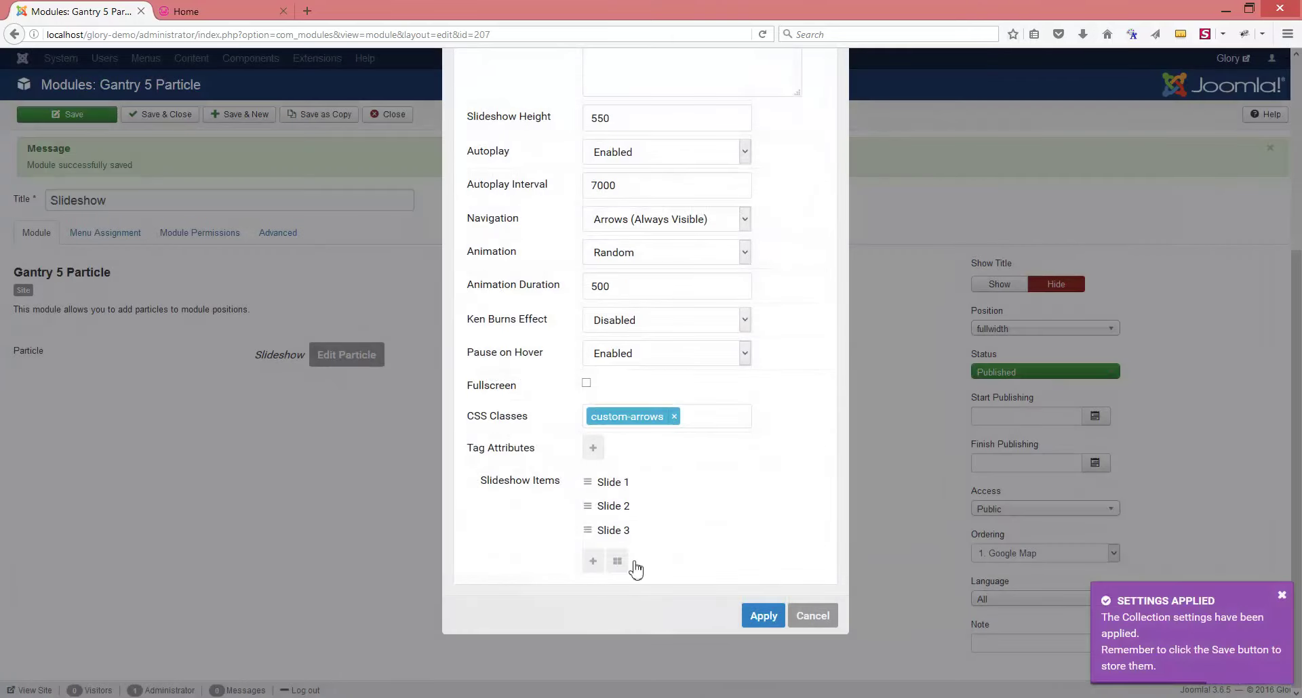
click(759, 617)
click(89, 117)
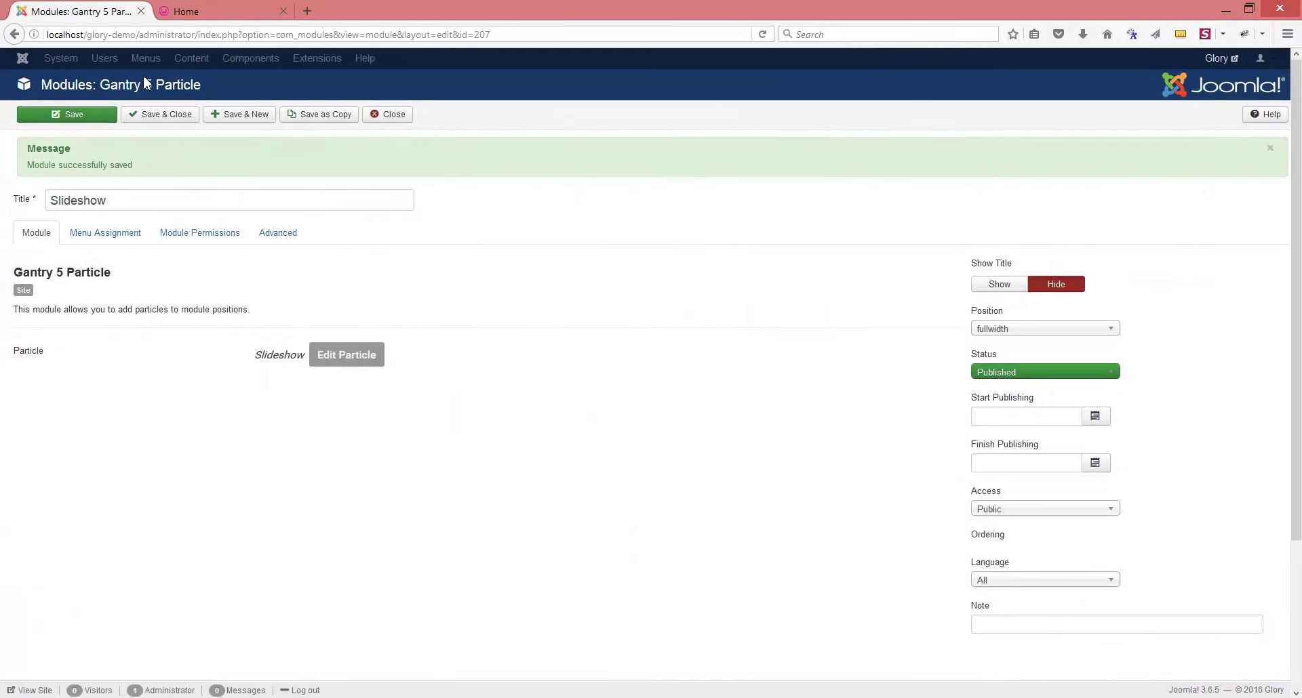
click(196, 11)
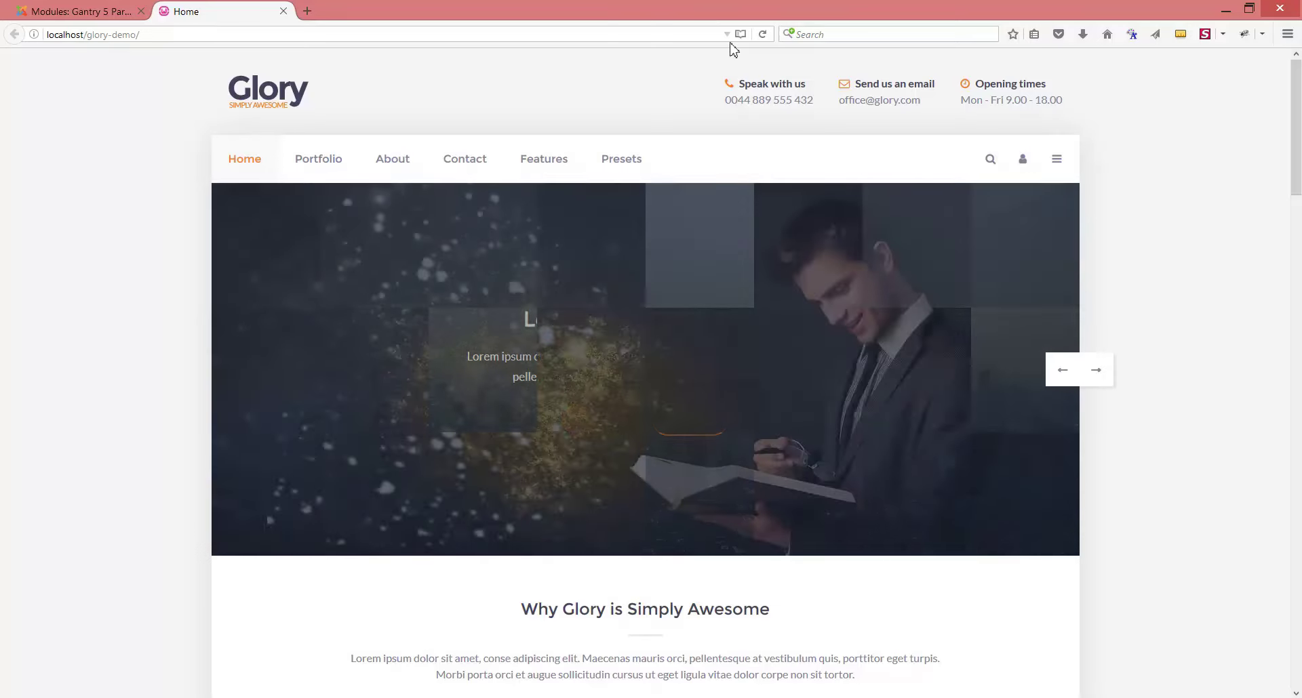
click(762, 34)
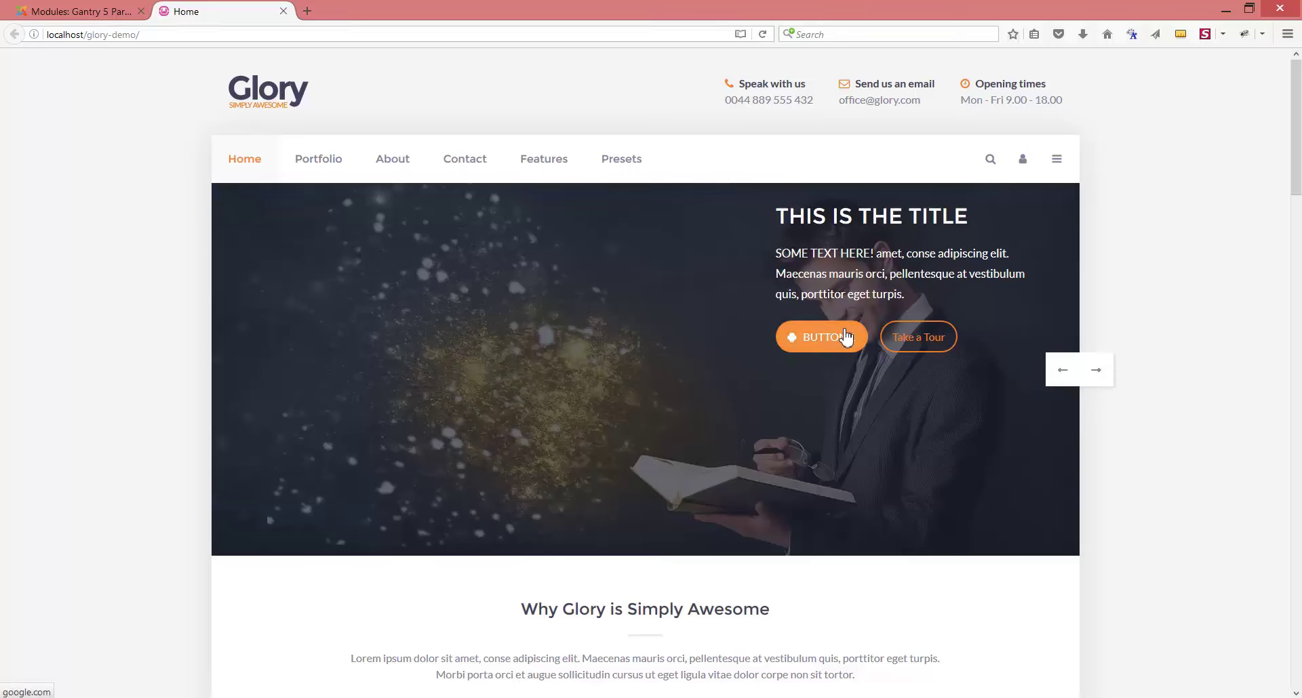
Step: Return to the Slideshow module, open Slide 1 in the particle settings and set its Overlay Style to Style 1
click(74, 11)
click(339, 359)
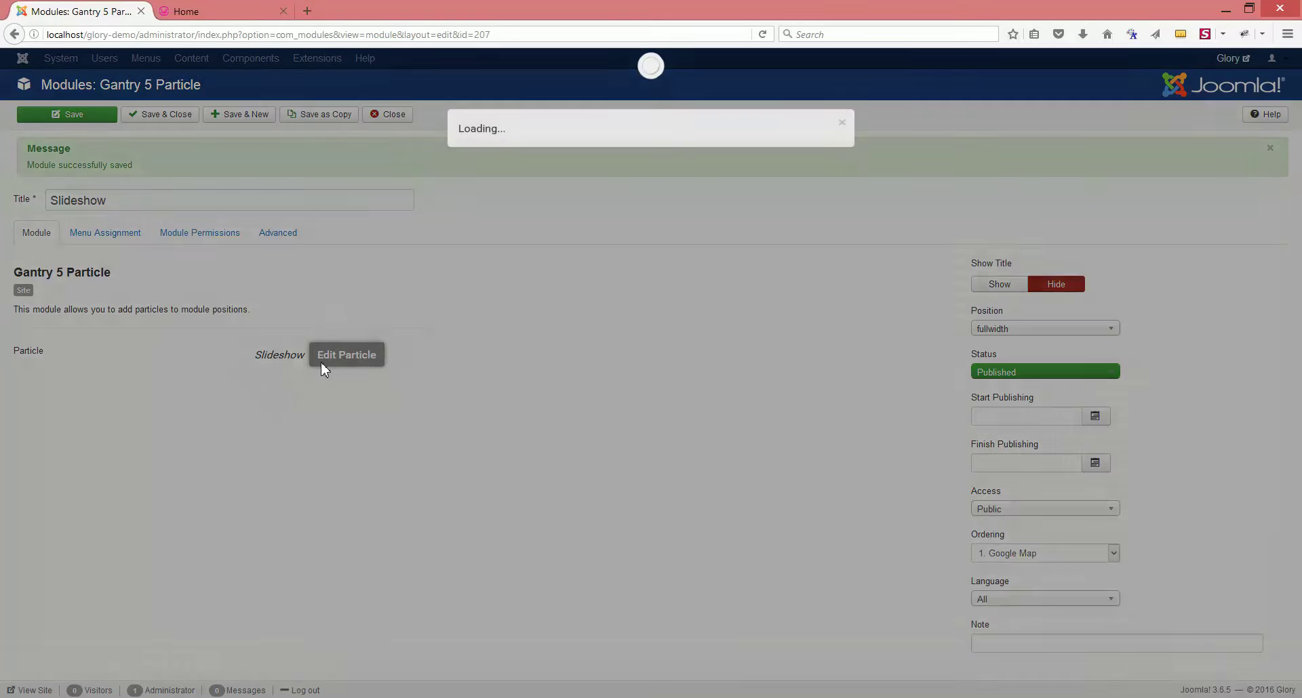
scroll(369, 453, down, 4)
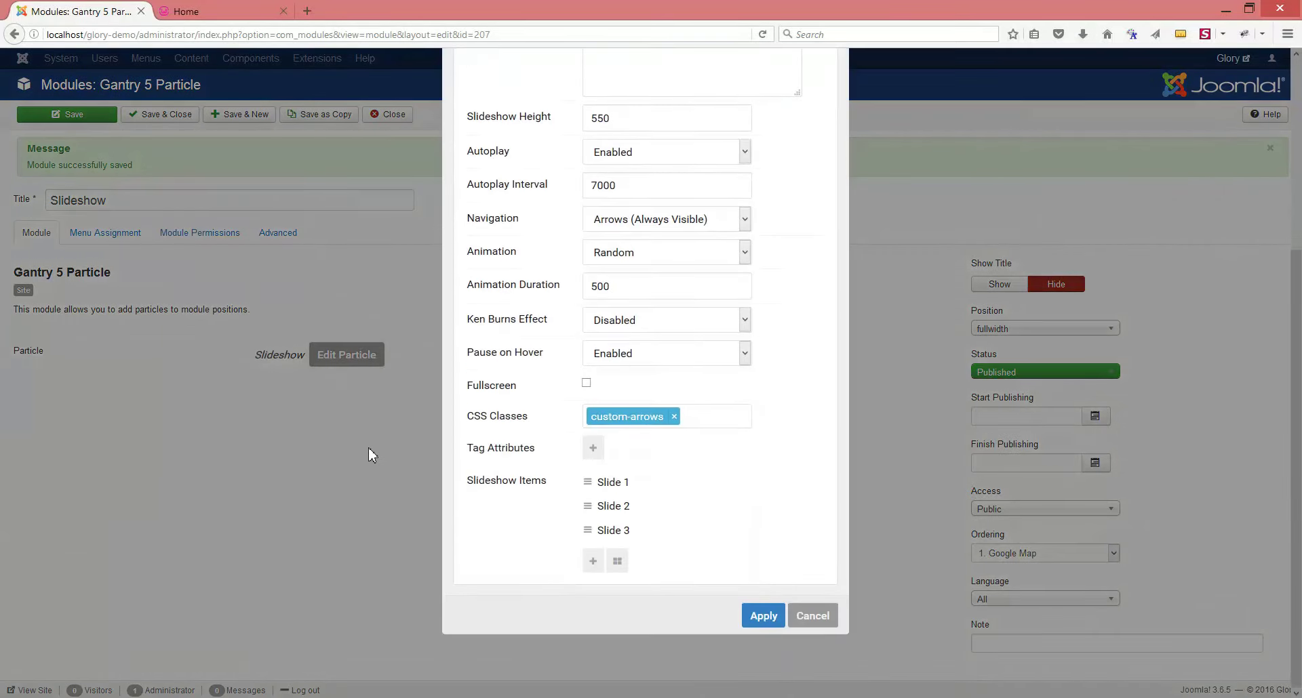
click(614, 483)
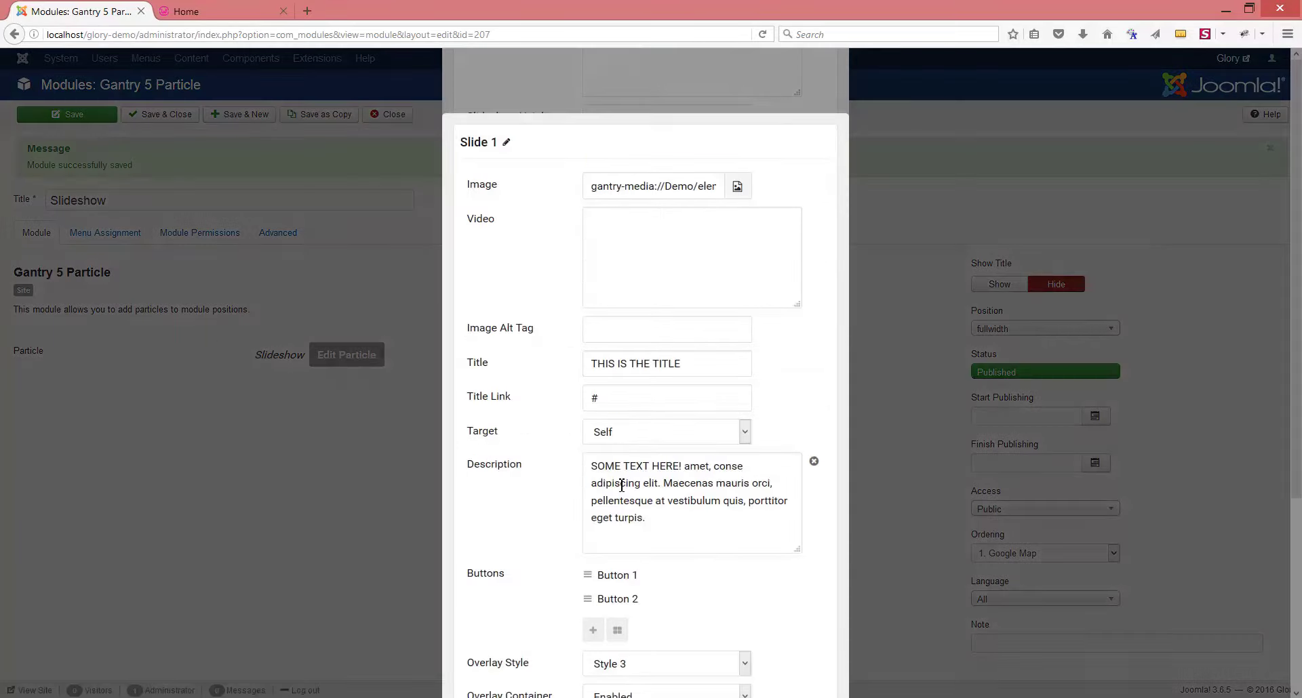
scroll(793, 534, down, 4)
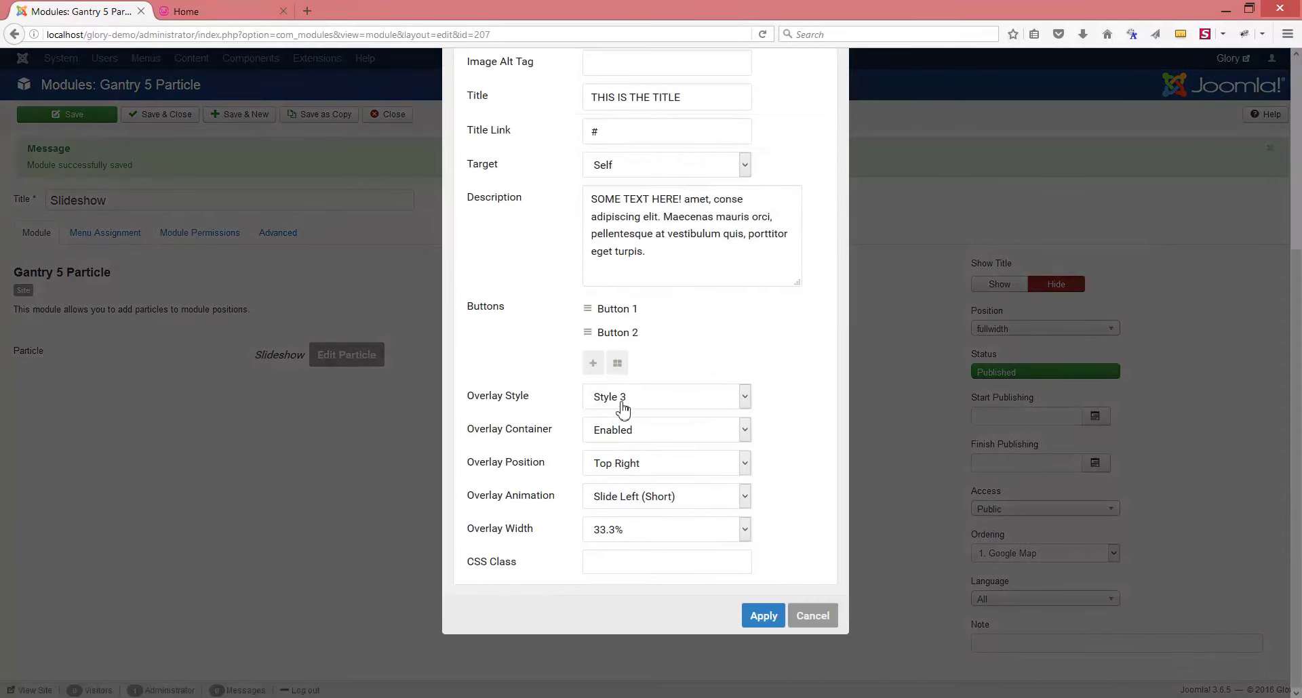
click(623, 409)
key(Escape)
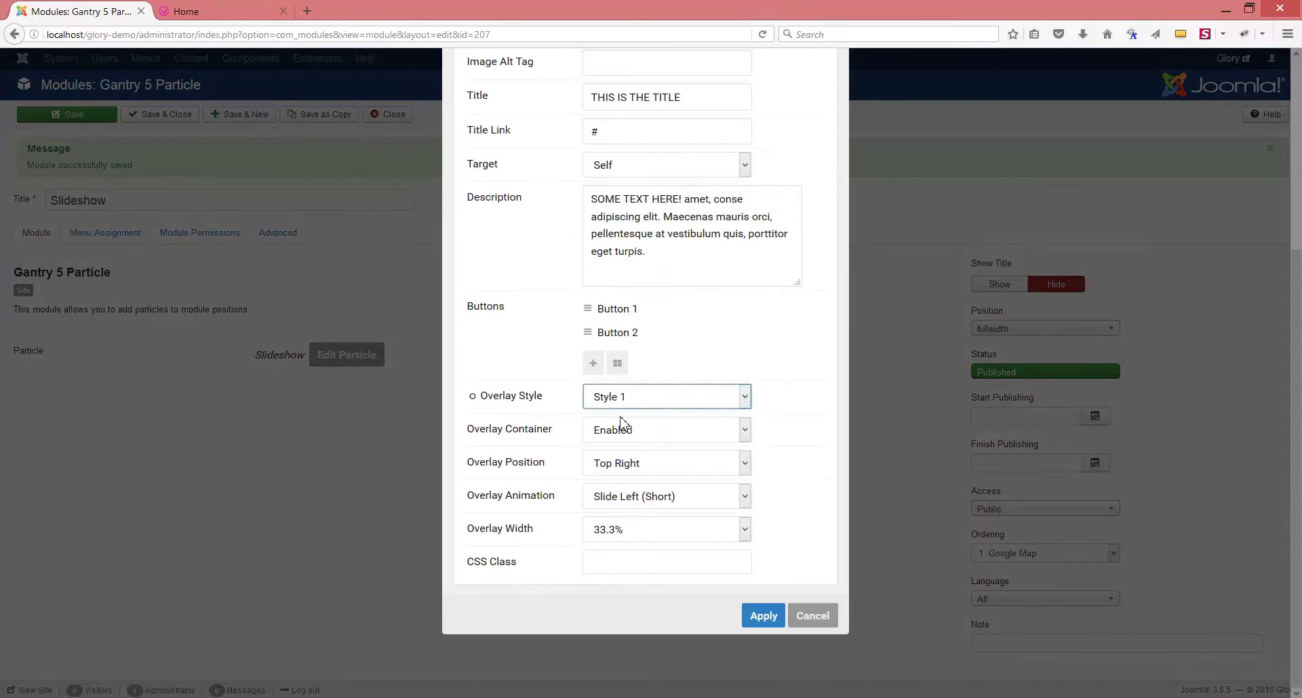
Step: Set Slide 1's Overlay Position to Left and its Overlay Animation to Slide Left
click(628, 473)
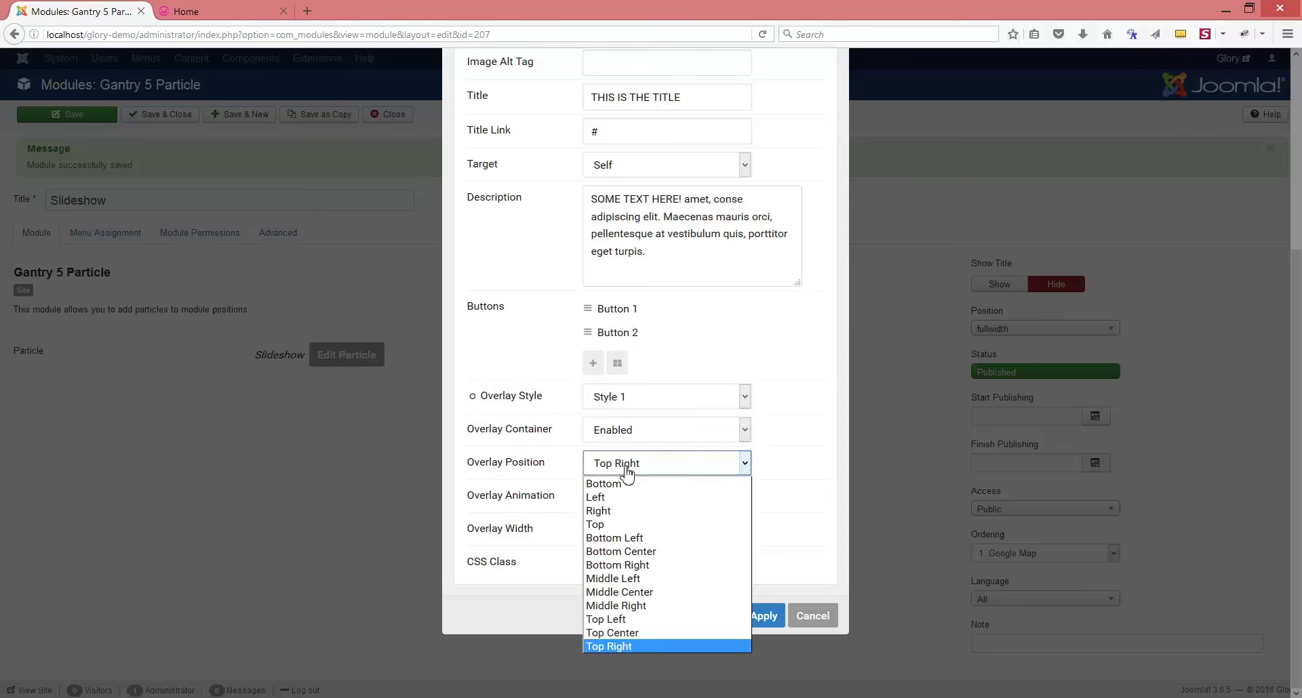
click(613, 499)
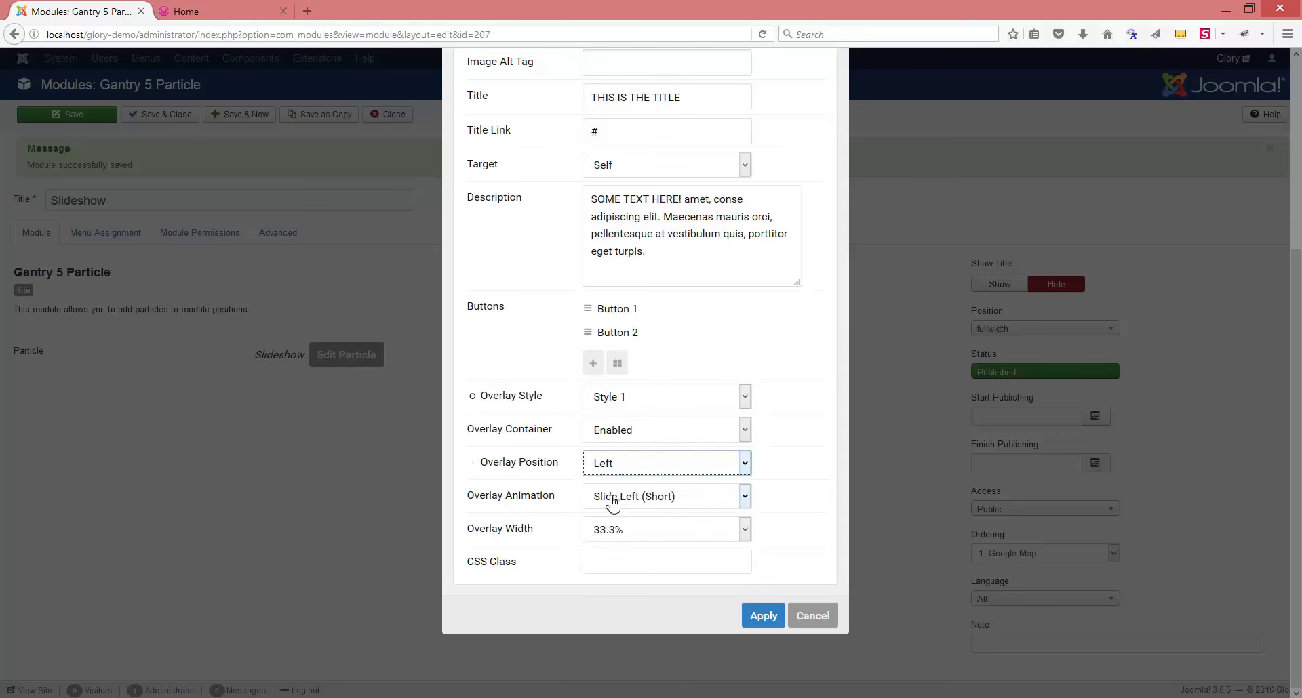
click(648, 502)
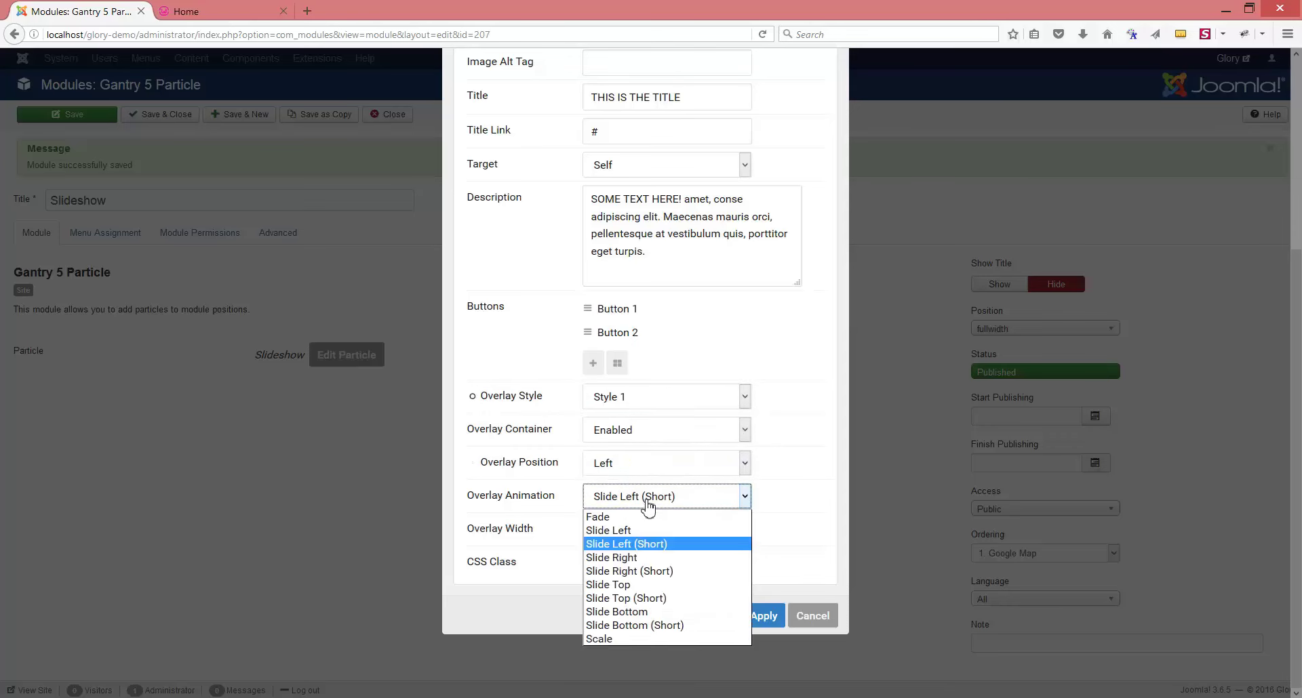
click(622, 530)
Step: Apply the slide and particle settings, save the module and reload the home page to check the Left overlay and its animation
click(763, 616)
click(764, 616)
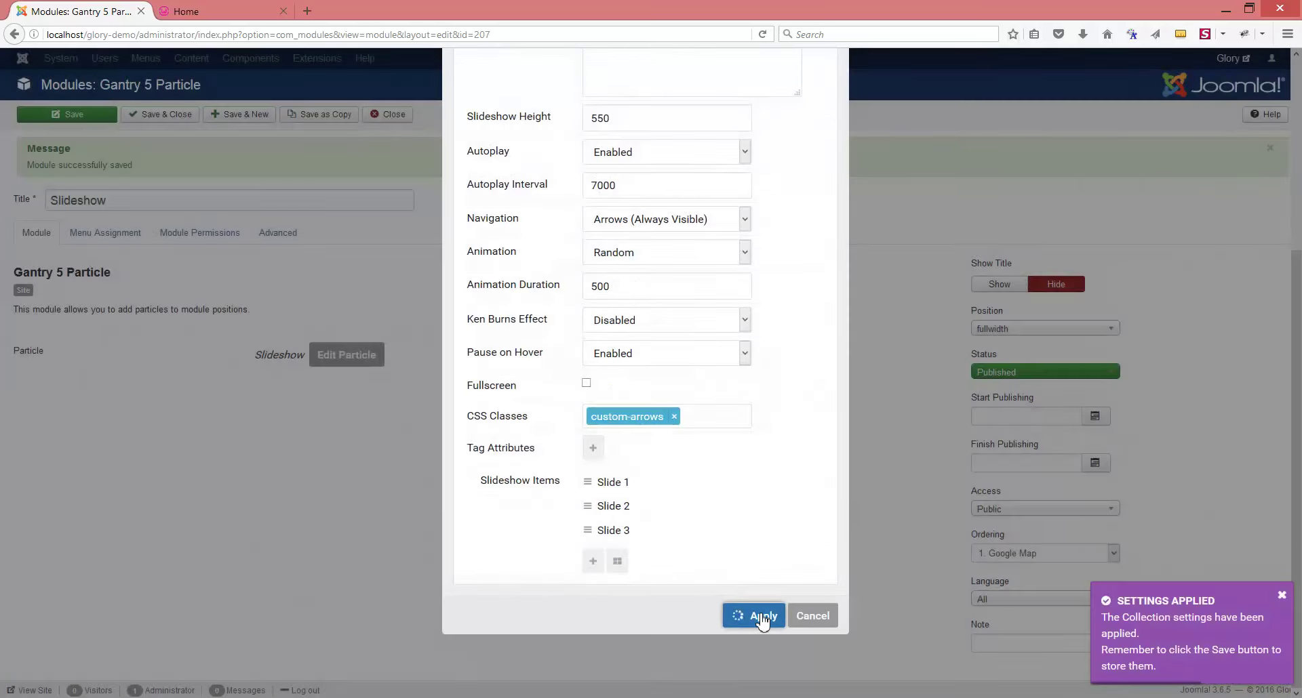
click(74, 117)
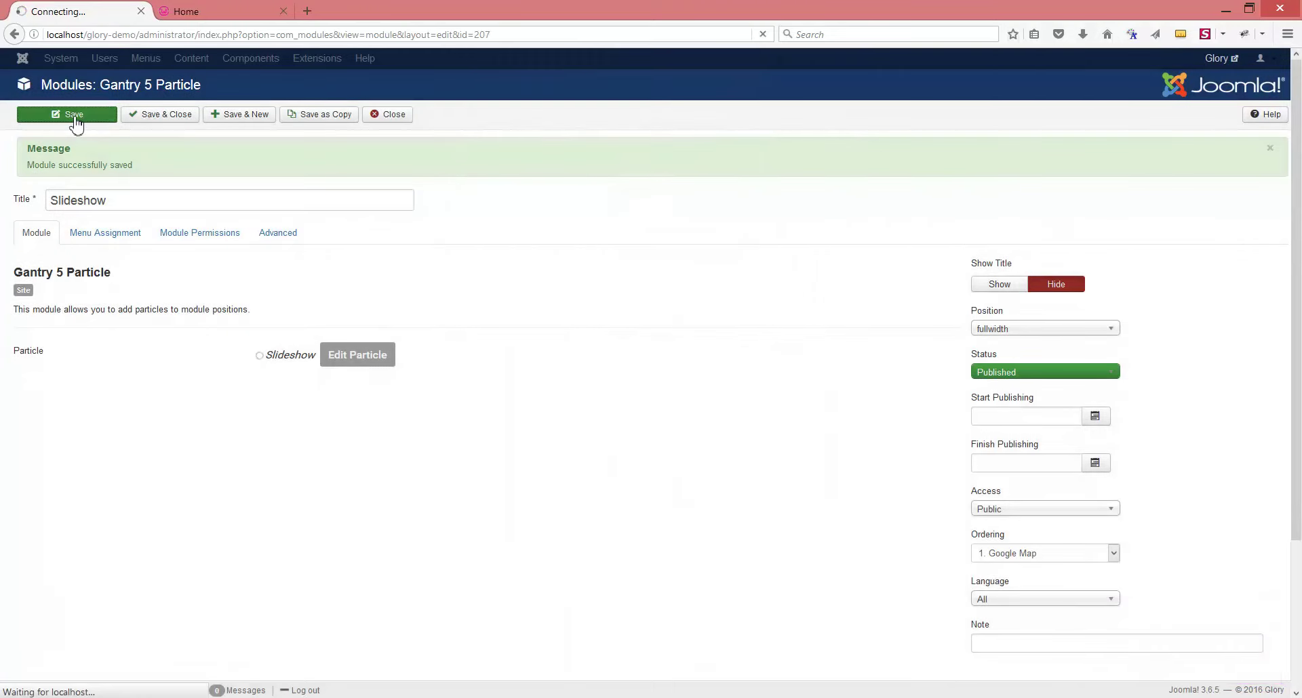
click(223, 12)
click(763, 34)
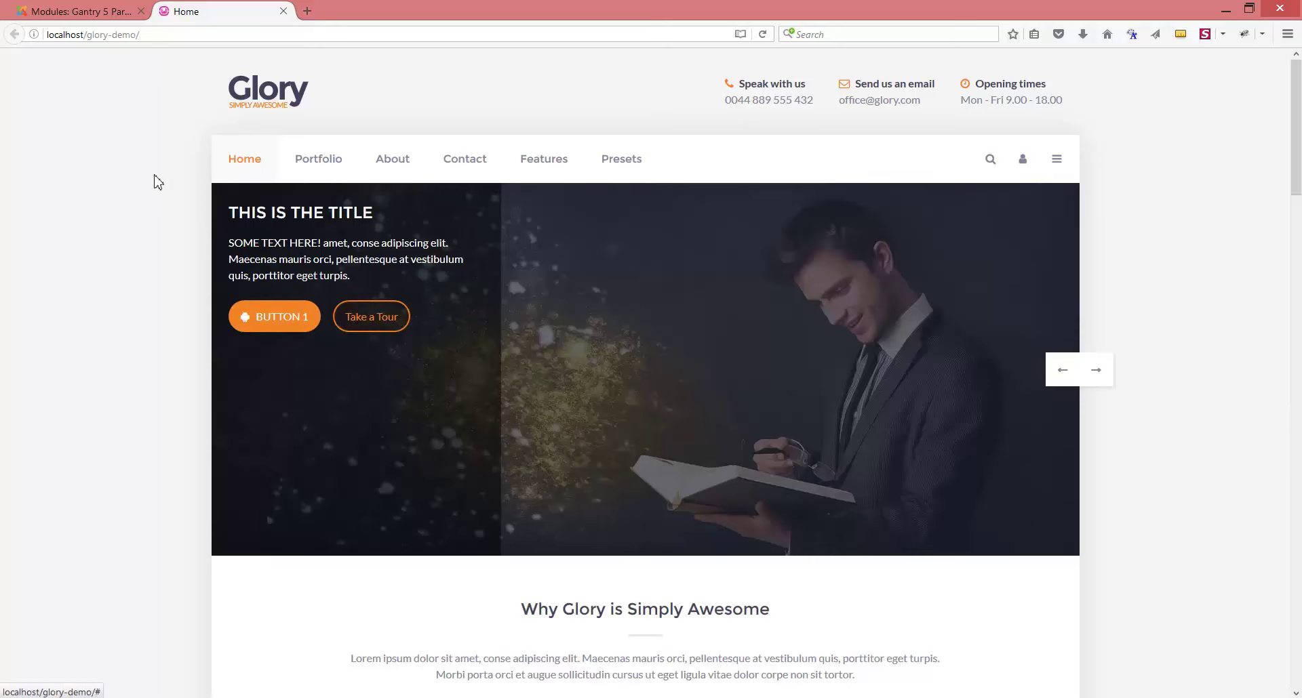
Step: Return to the Slideshow module, open Slide 1 in the particle settings and set its Overlay Position to Right
click(78, 11)
click(322, 365)
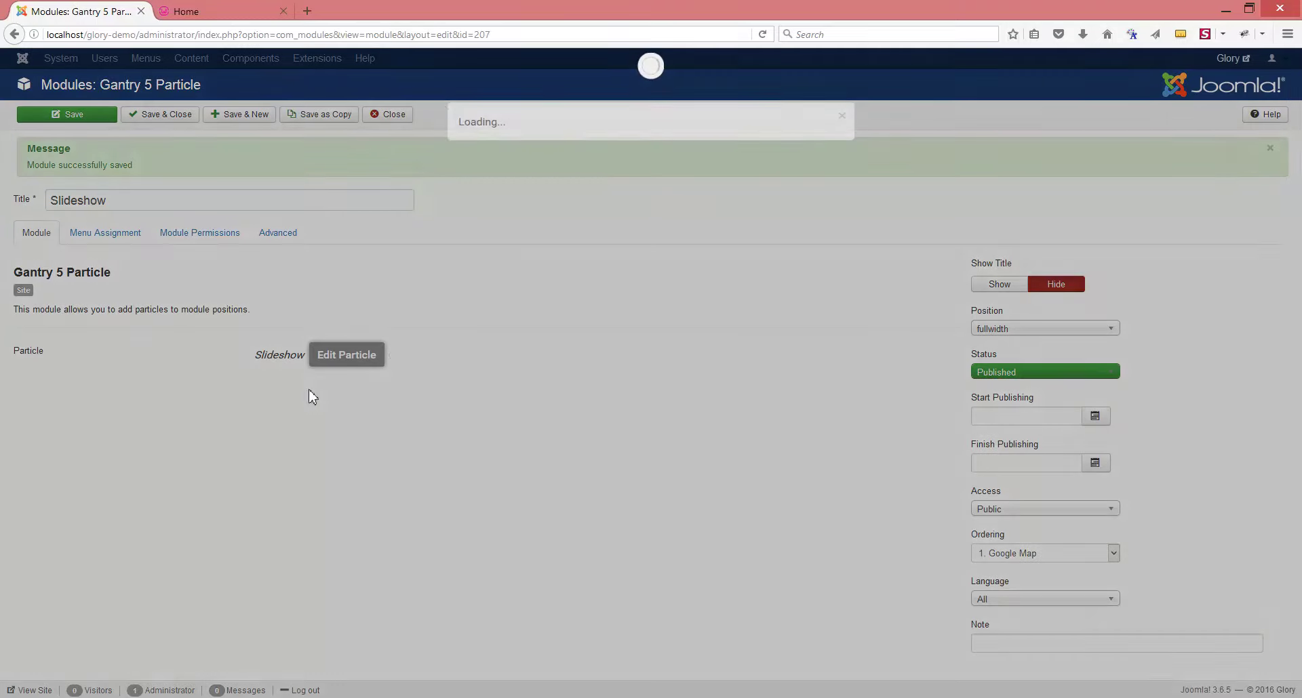
scroll(828, 571, down, 2)
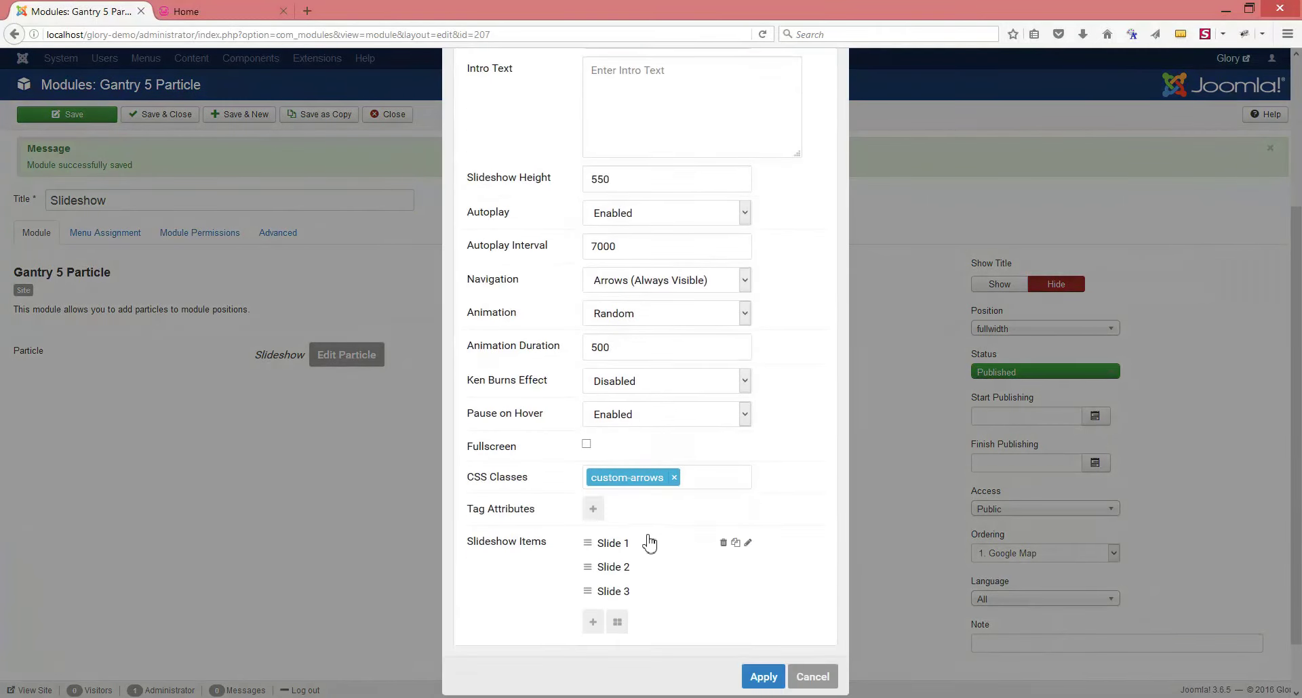
click(613, 545)
scroll(785, 542, down, 4)
scroll(785, 543, down, 2)
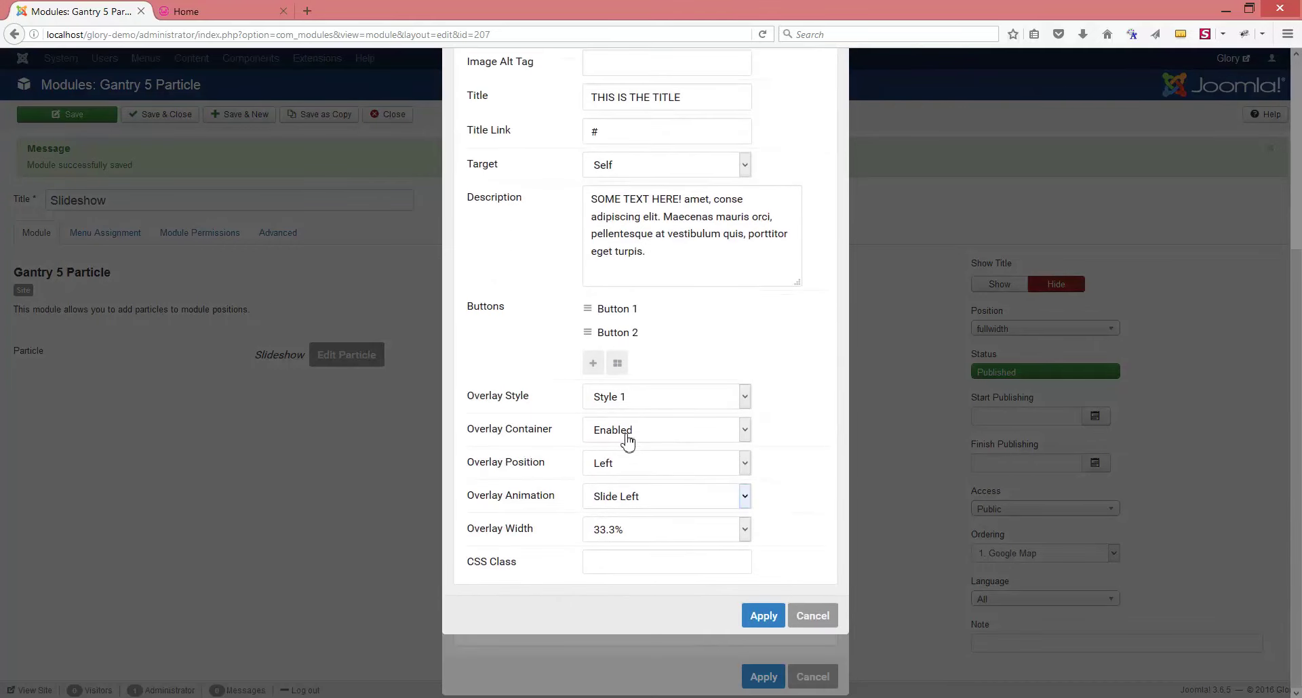
click(617, 468)
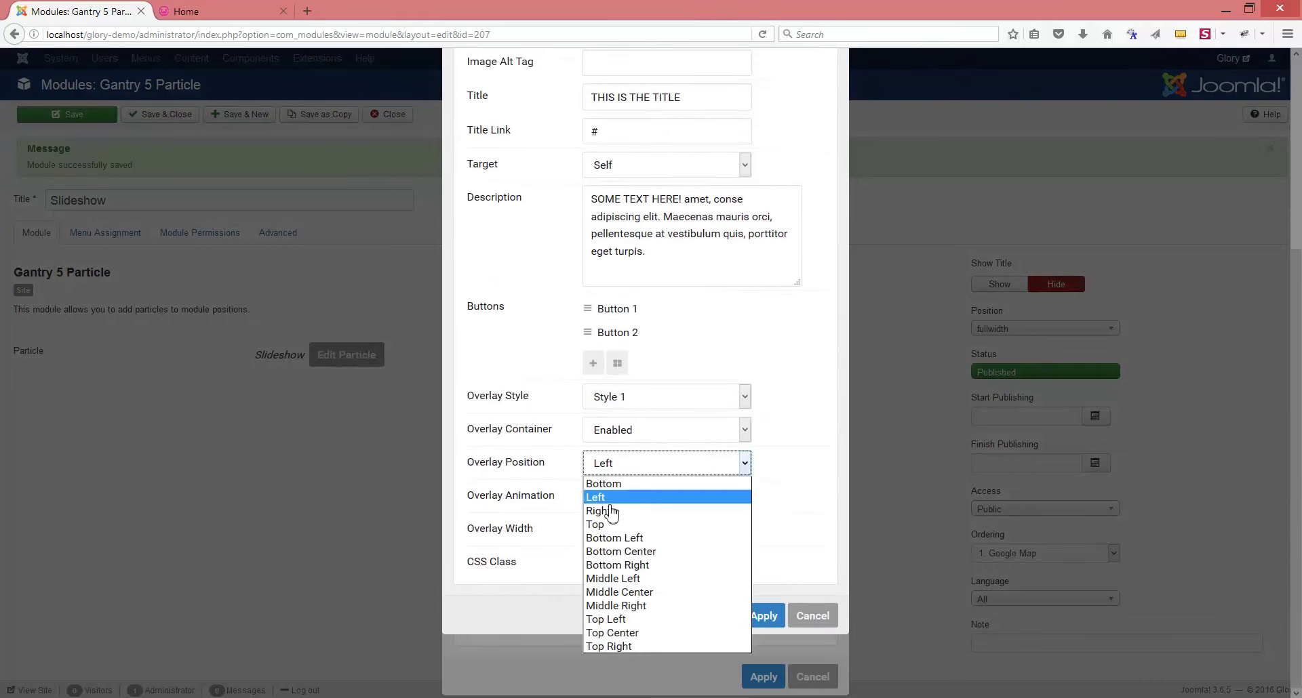
click(607, 506)
Step: Set Slide 1's Overlay Animation to Slide Right and its Overlay Width to 25%
click(637, 500)
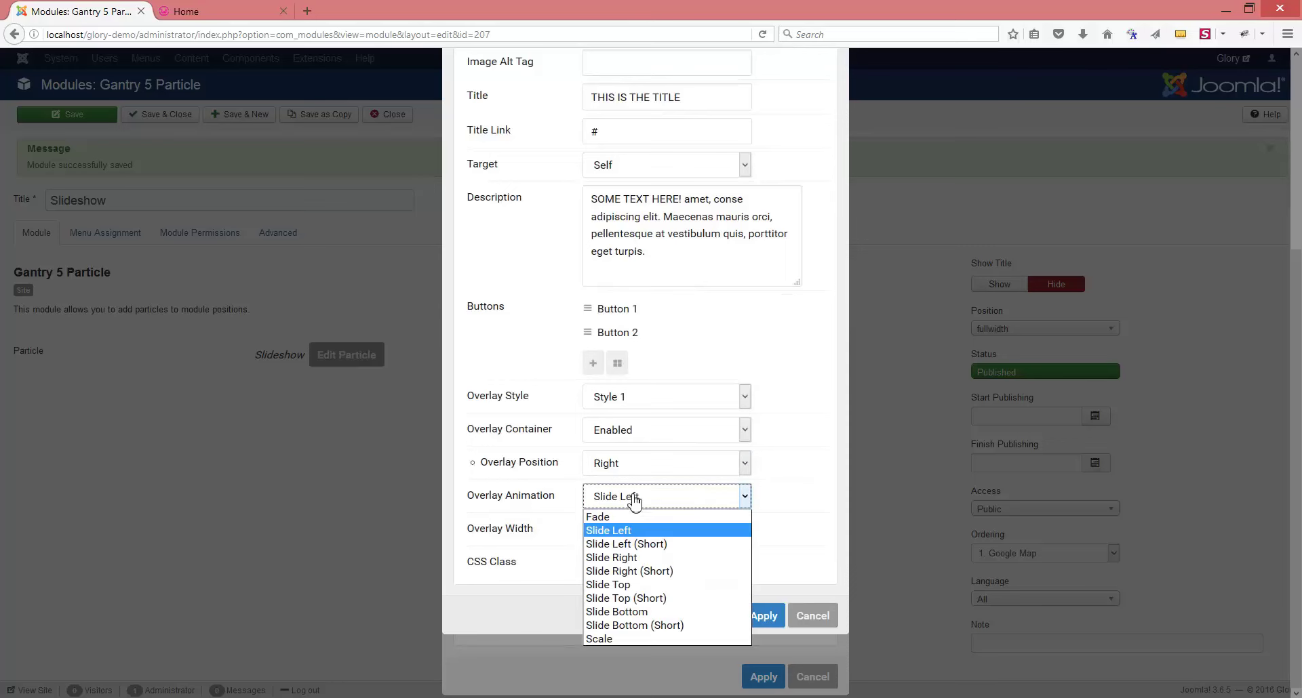
click(635, 559)
click(641, 538)
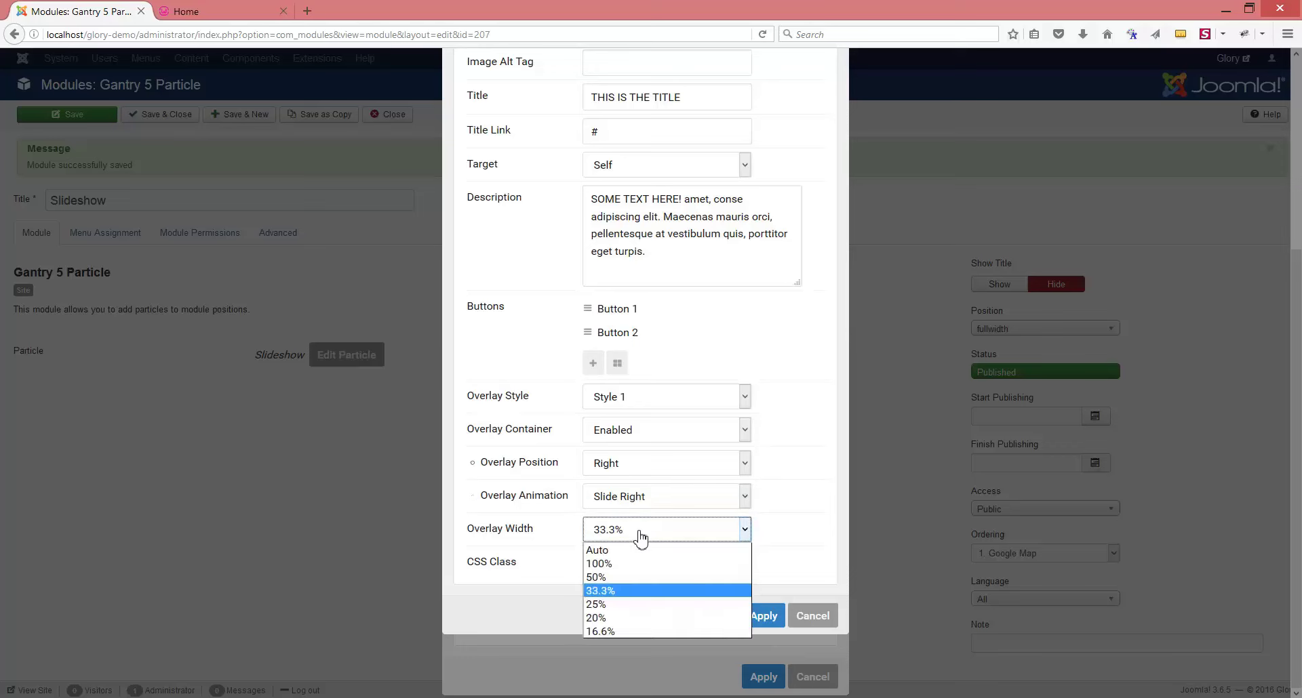
click(597, 604)
Step: Apply the slide and particle settings, save the module and reload the home page to check the 25% wide Right overlay
click(758, 617)
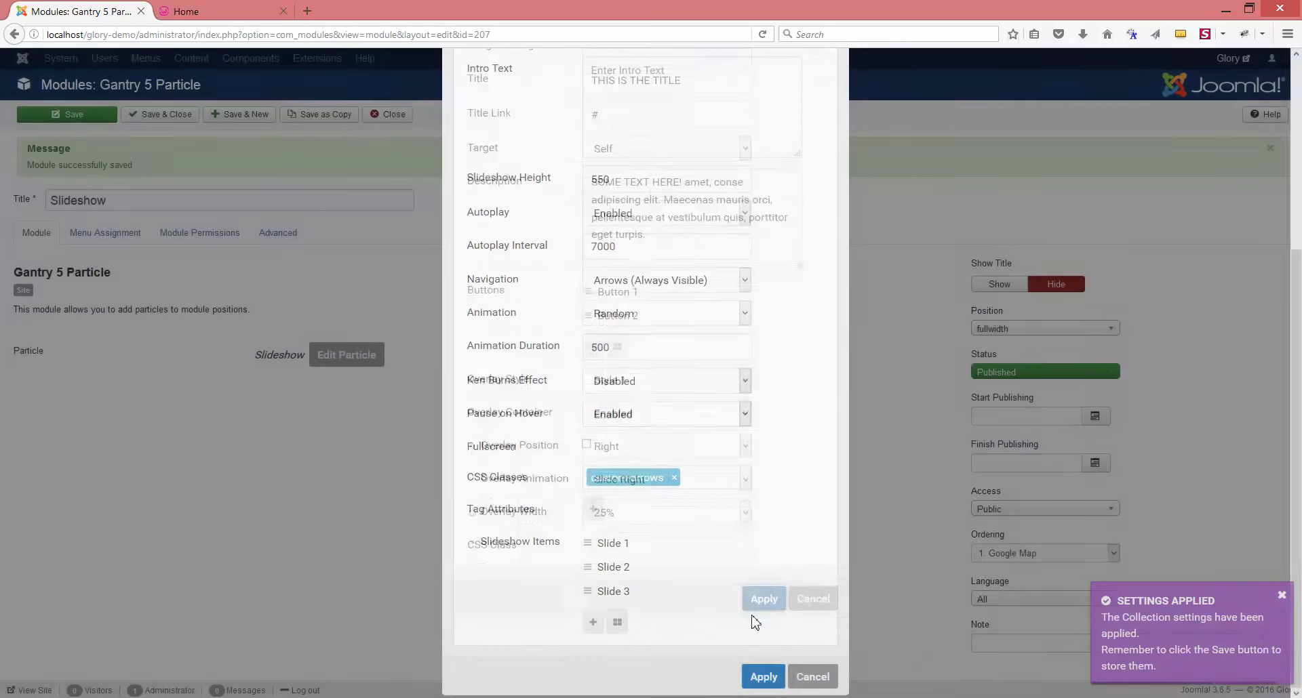
click(761, 681)
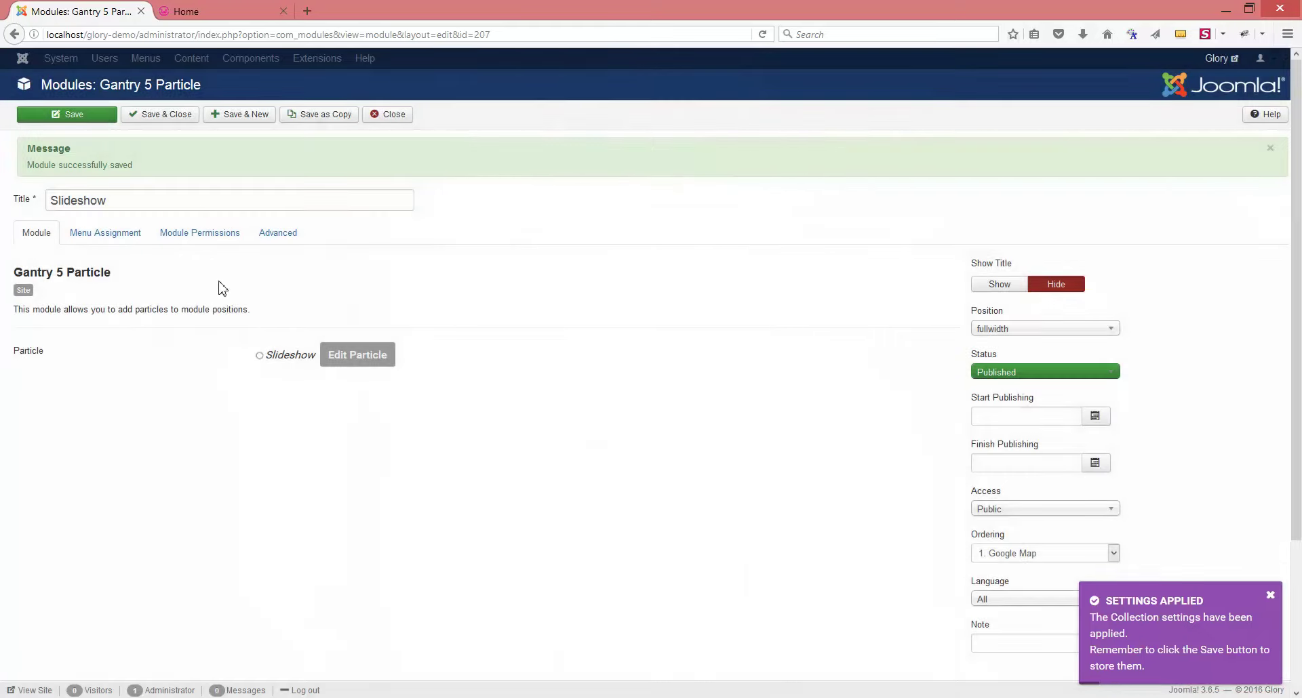
click(92, 118)
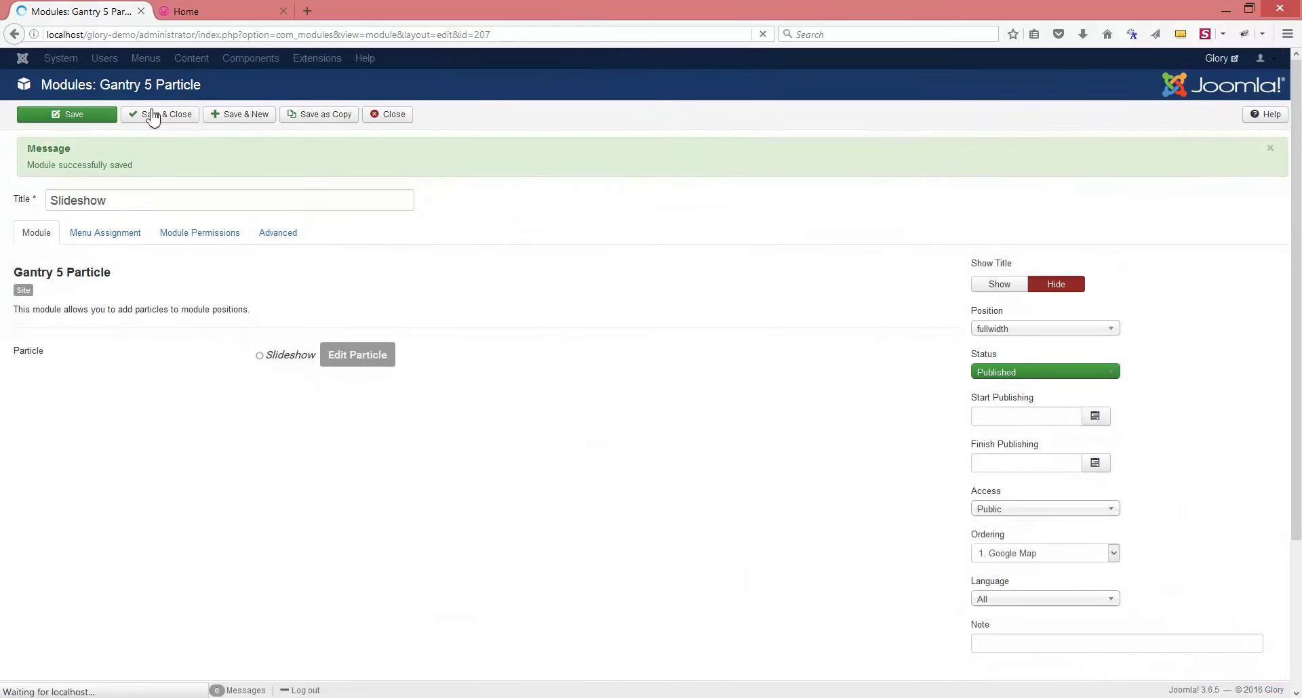
click(228, 17)
click(762, 36)
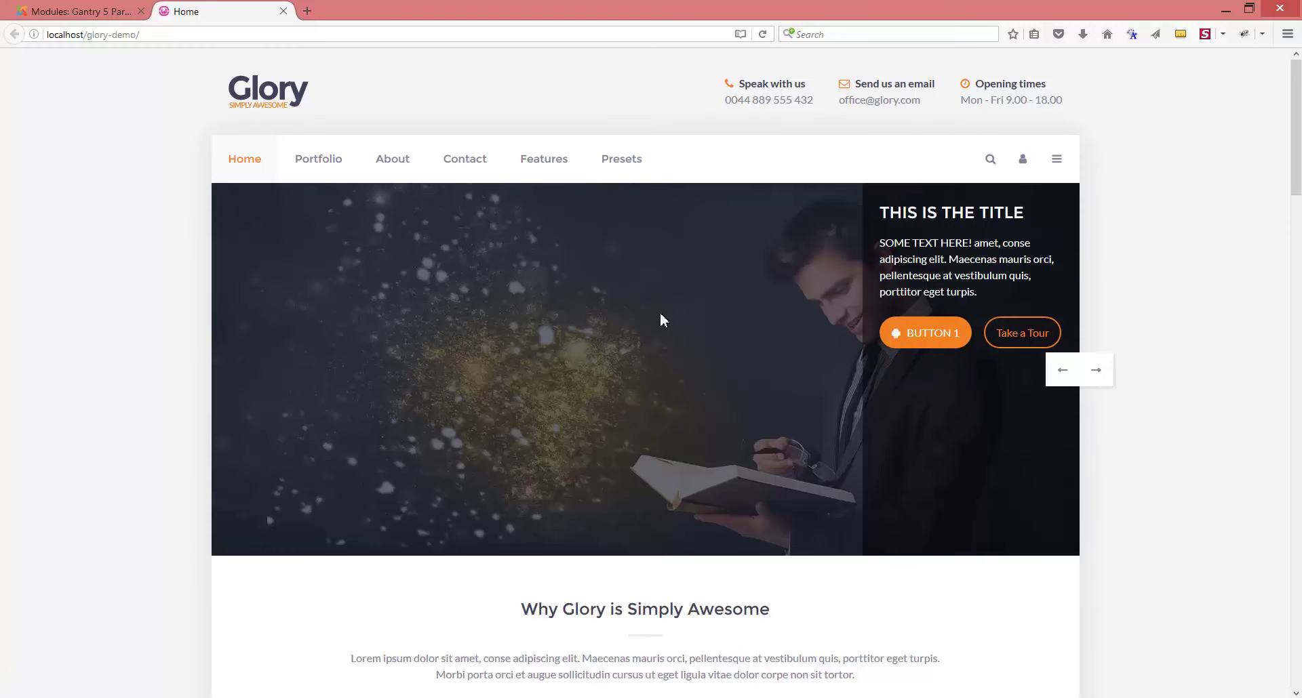
Step: Reopen Slide 1 in the Slideshow module's particle settings and set its Overlay Style to Style 3 and Overlay Position to Middle Center
click(108, 11)
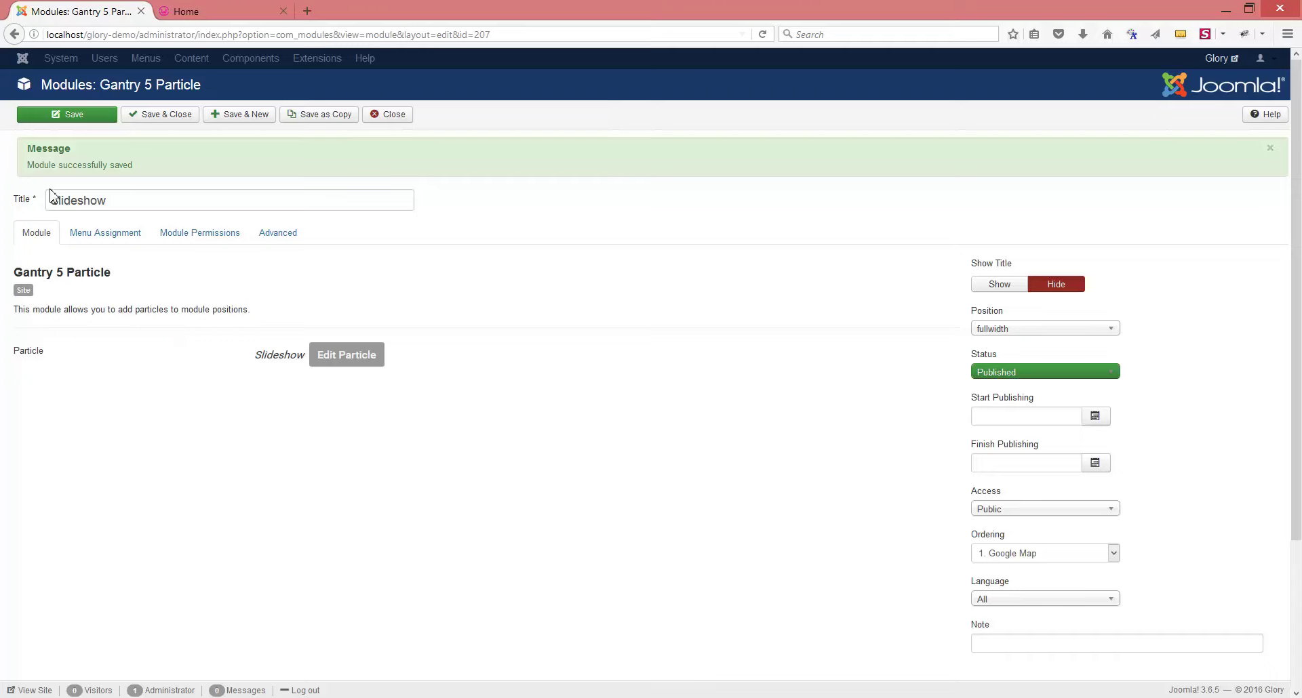
click(356, 366)
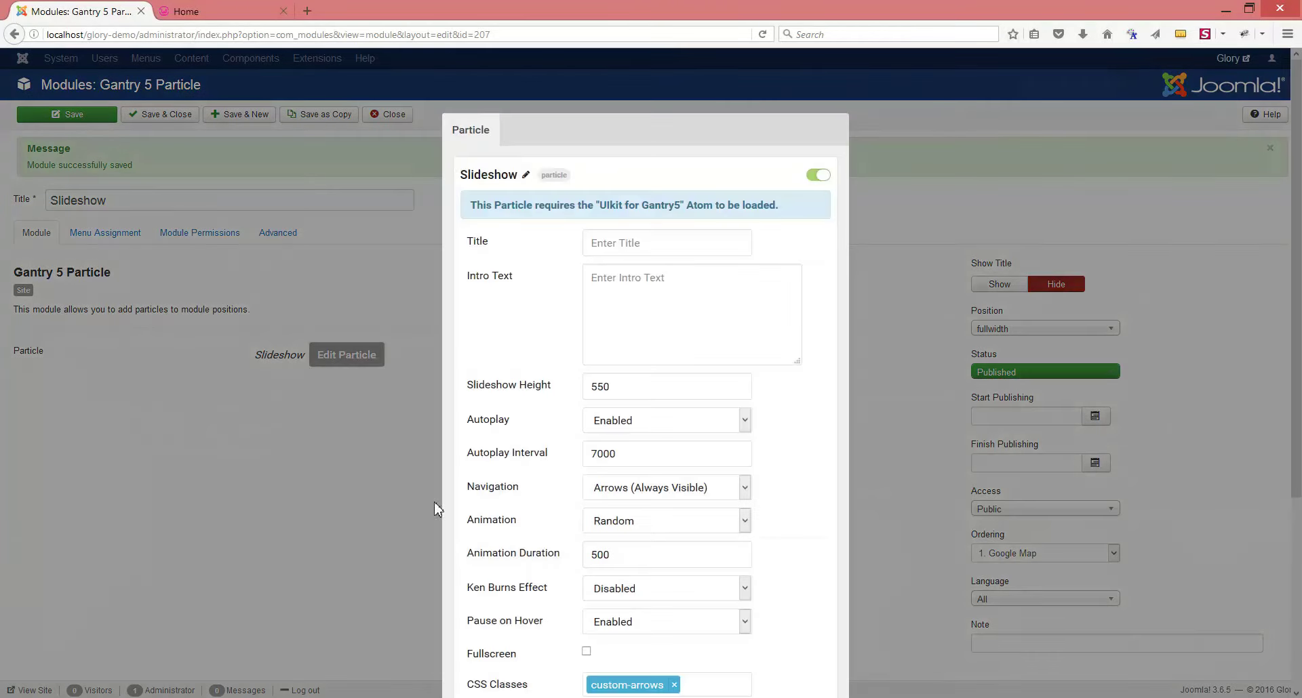
scroll(416, 516, down, 4)
click(620, 487)
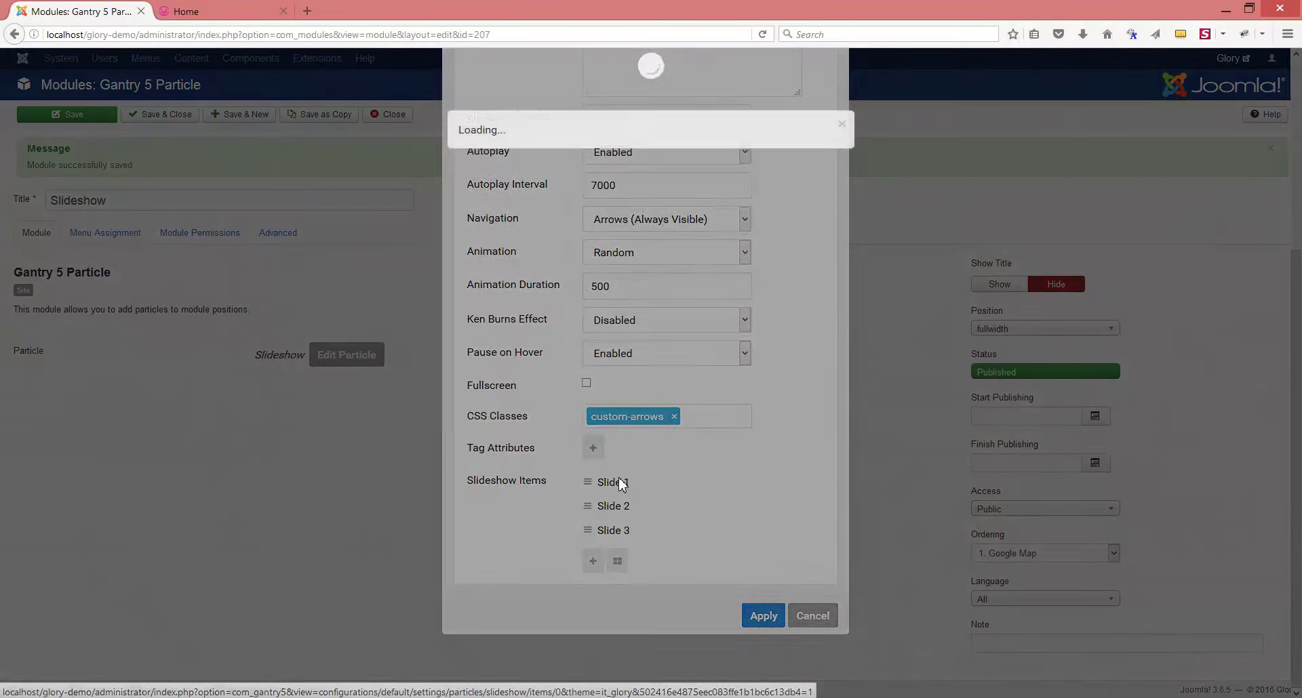
scroll(838, 567, down, 4)
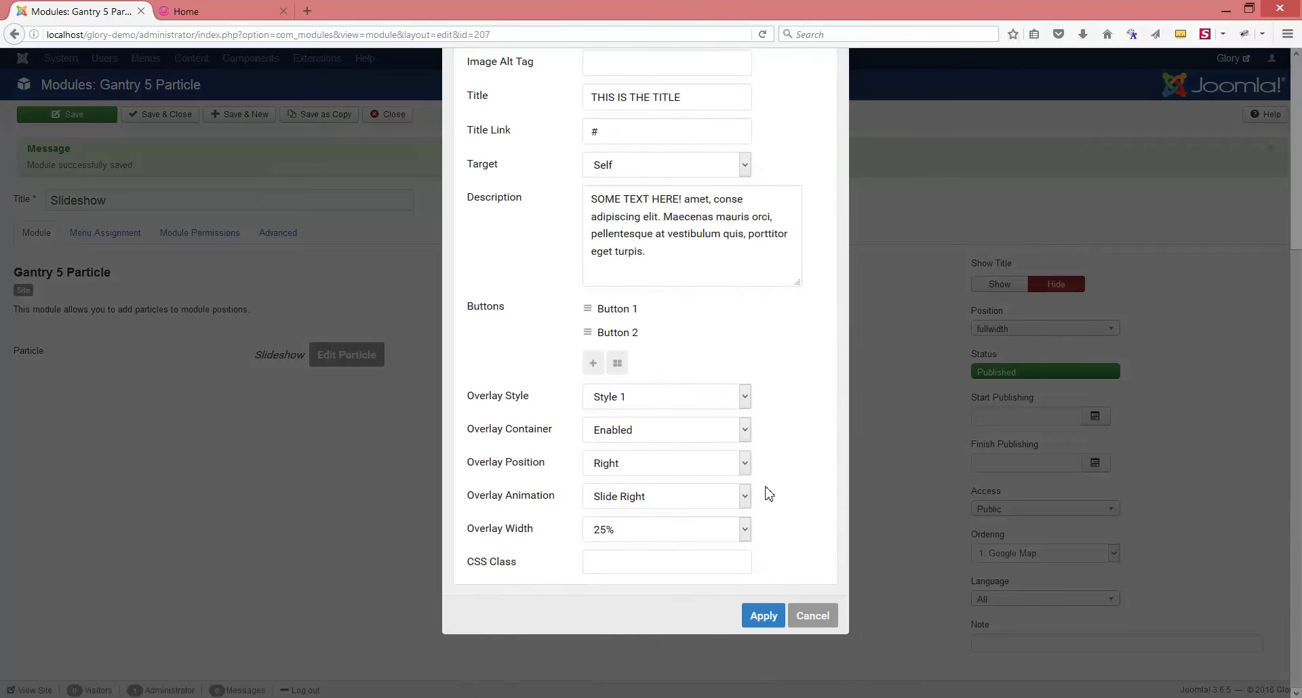
click(621, 406)
click(607, 445)
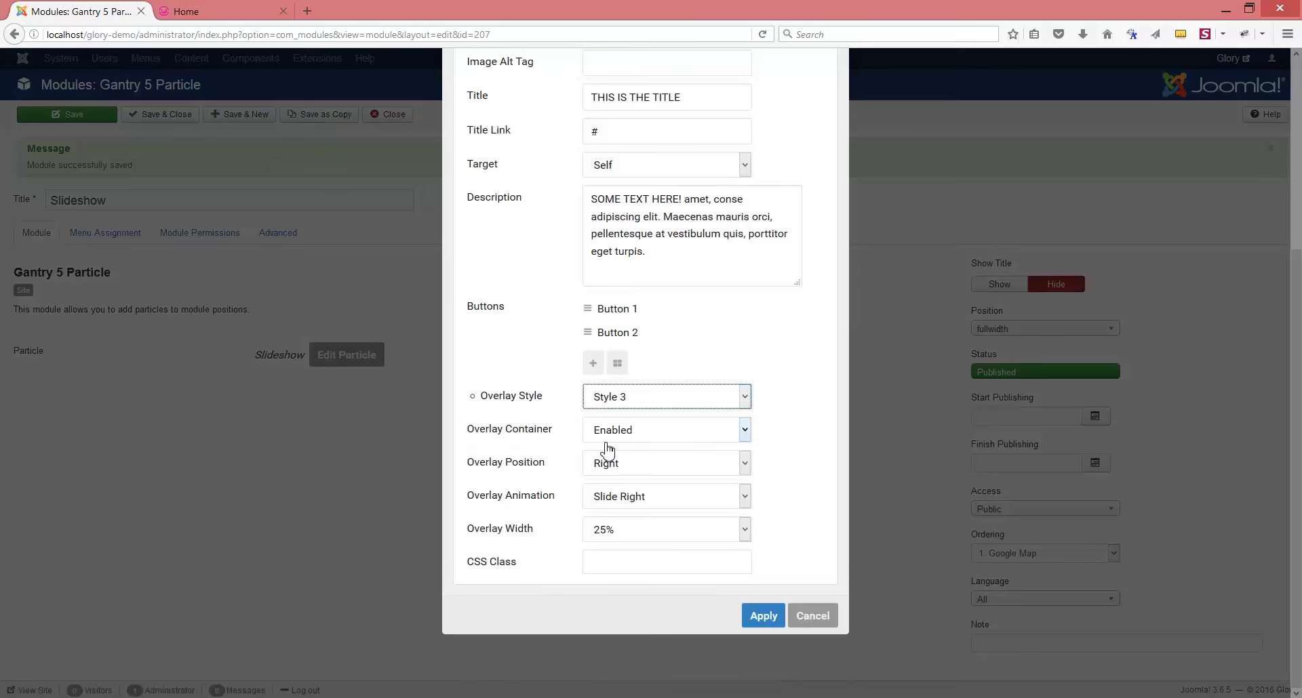
click(625, 467)
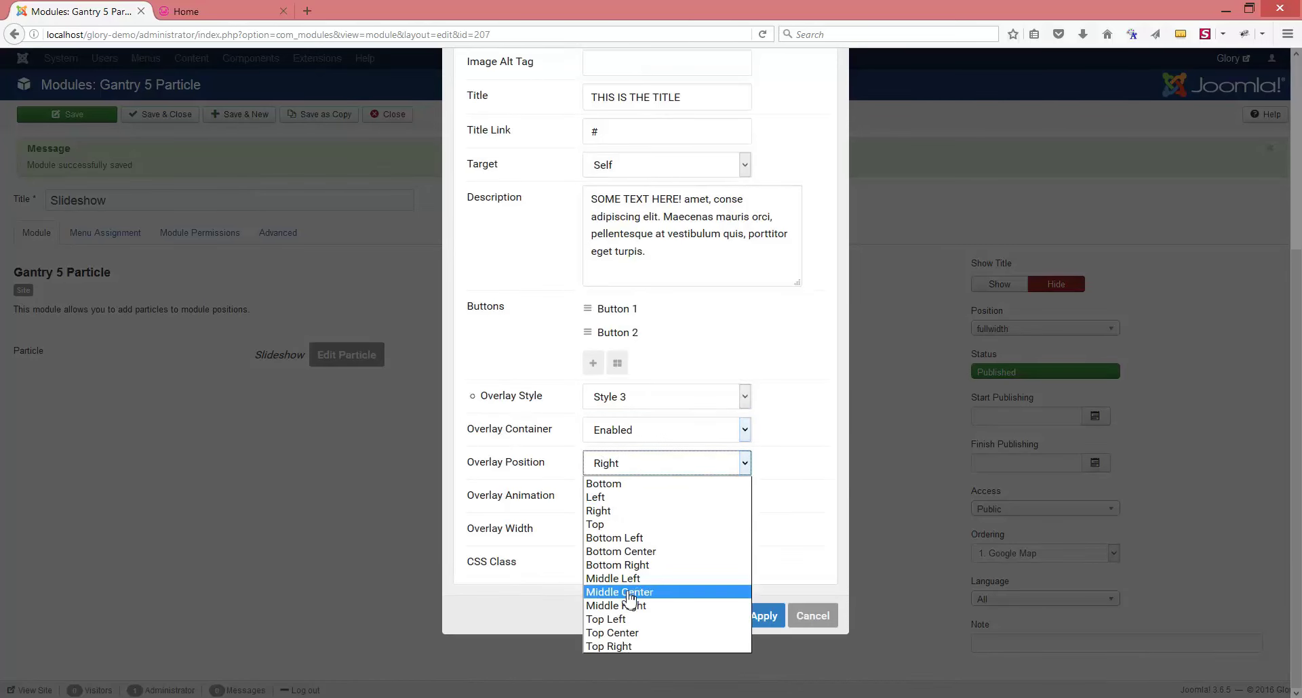
click(627, 592)
Step: Set Slide 1's Overlay Animation to Slide Bottom (Short) and its Overlay Width to 50%
click(625, 502)
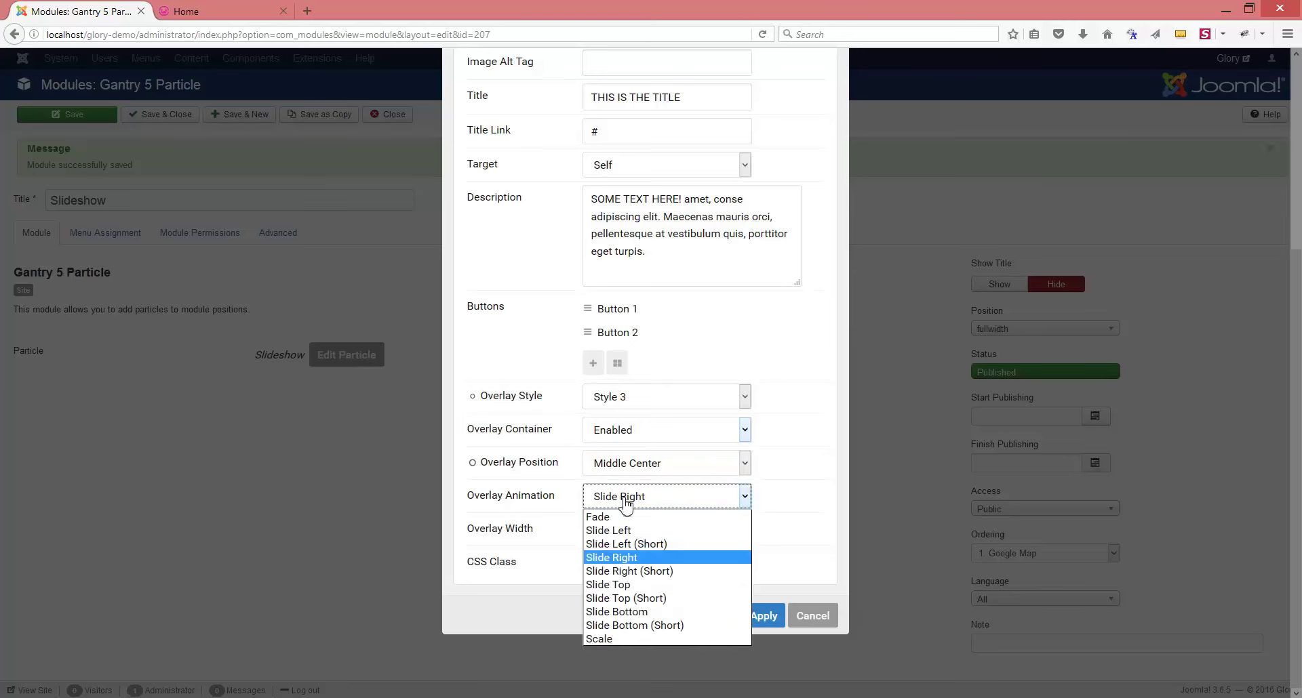
click(631, 625)
click(624, 540)
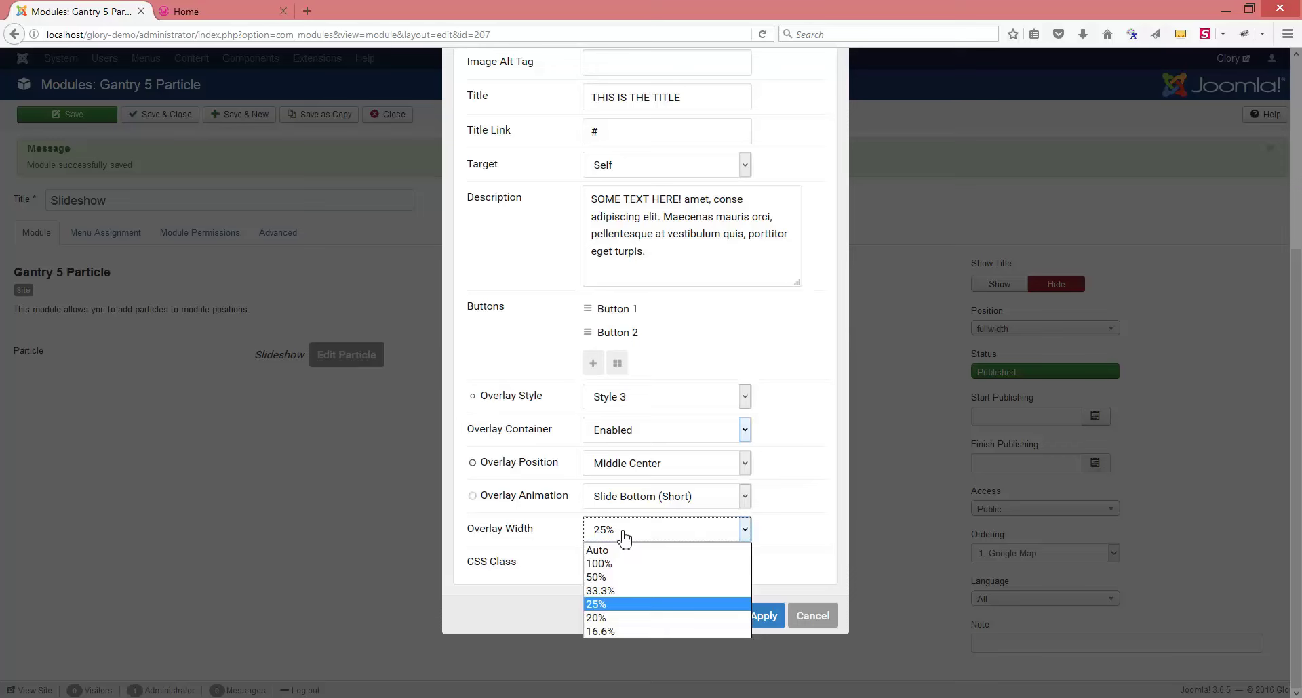
click(605, 577)
Step: Apply the slide and particle settings, save the module and reload the home page to check the Middle Center overlay in Style 3
click(751, 622)
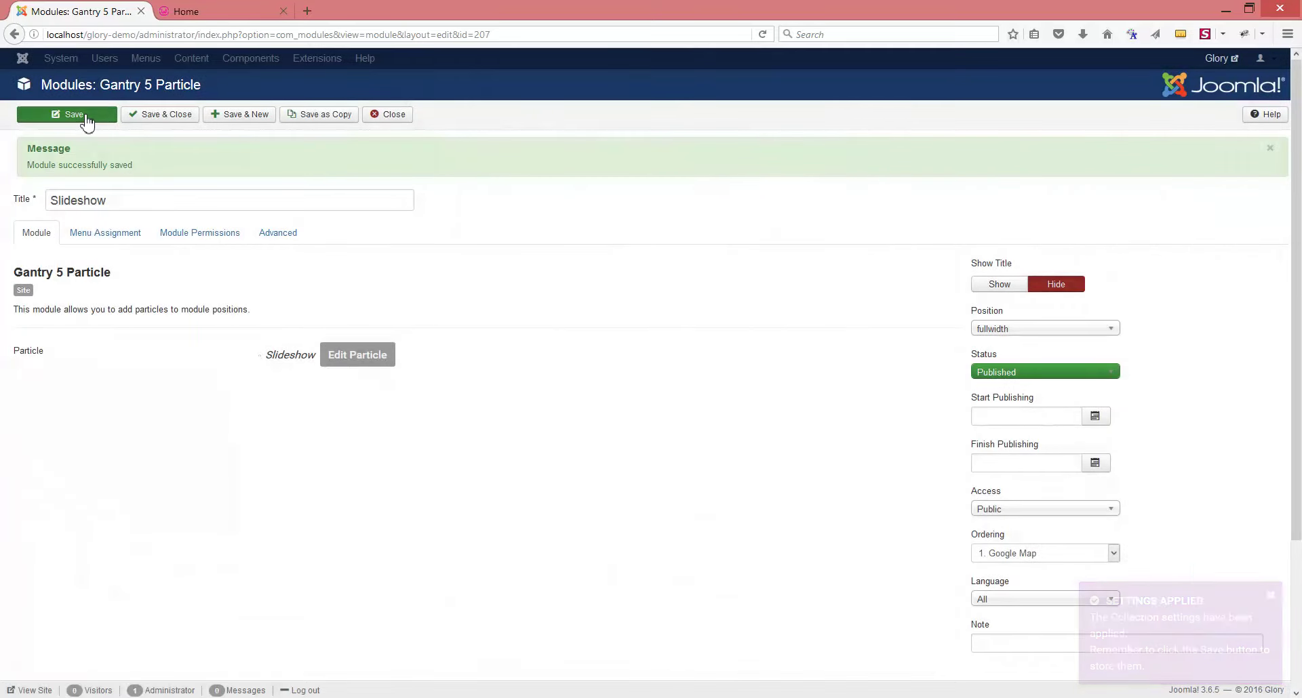
click(86, 117)
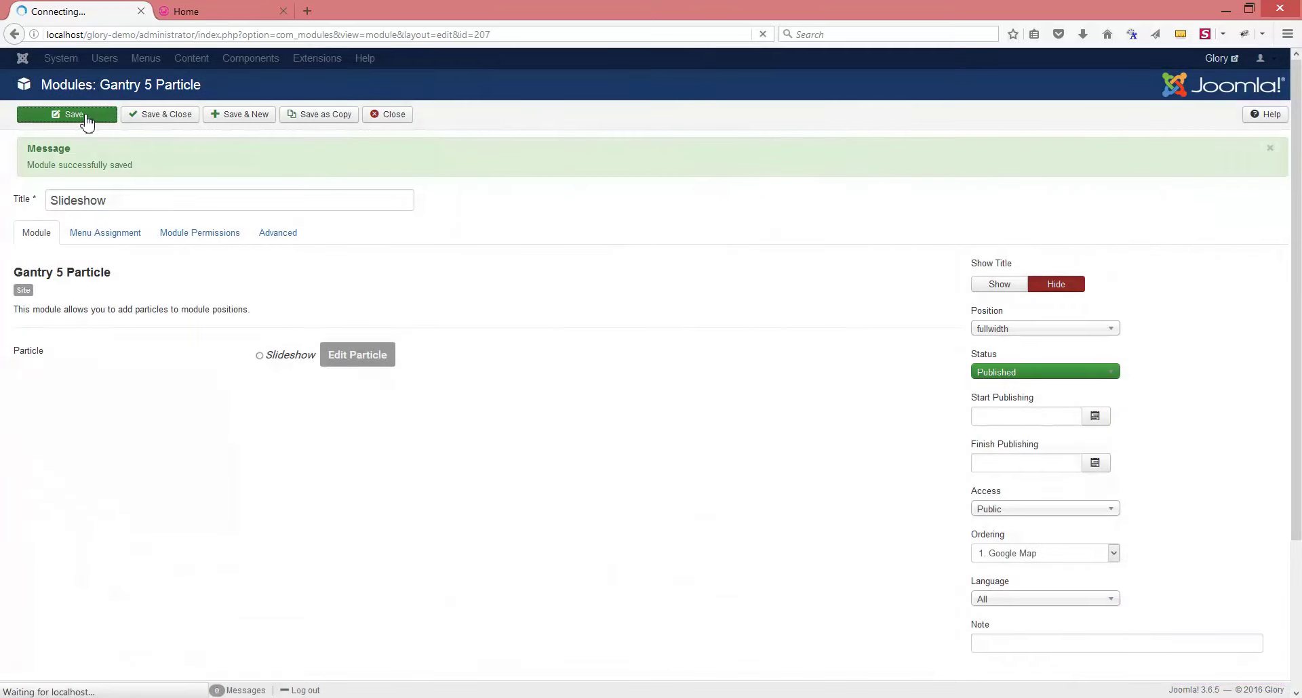
click(293, 11)
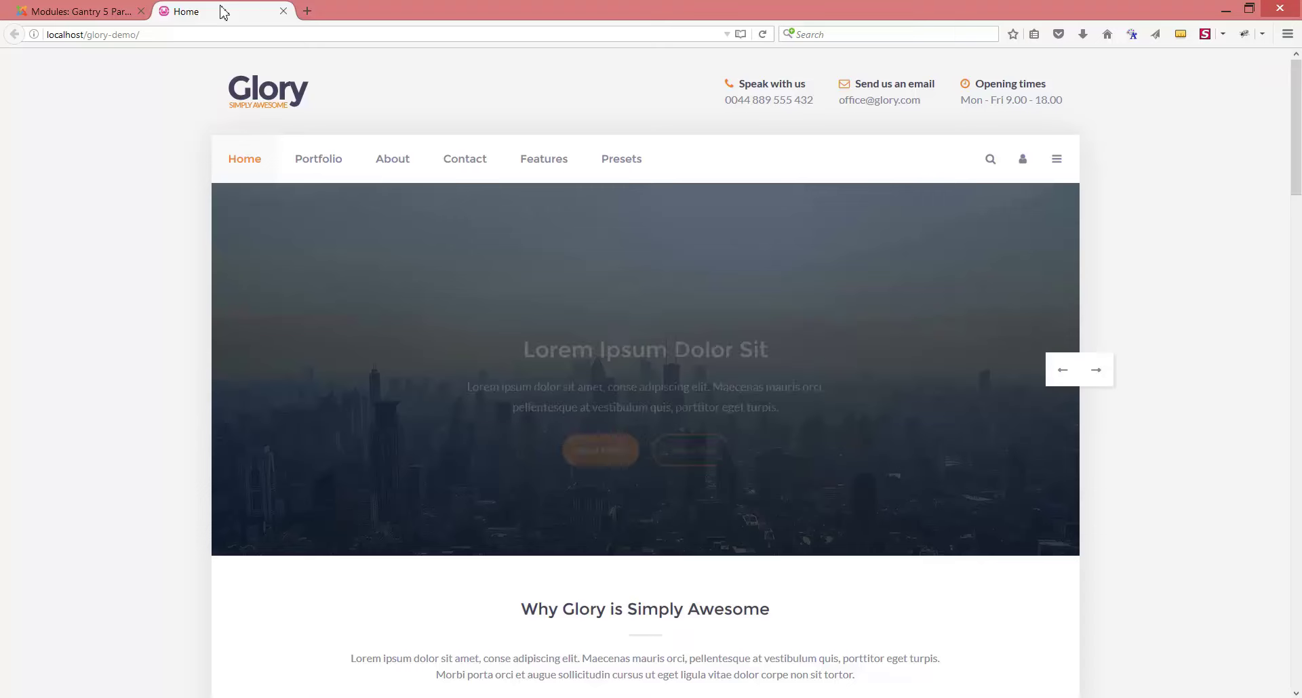
click(762, 33)
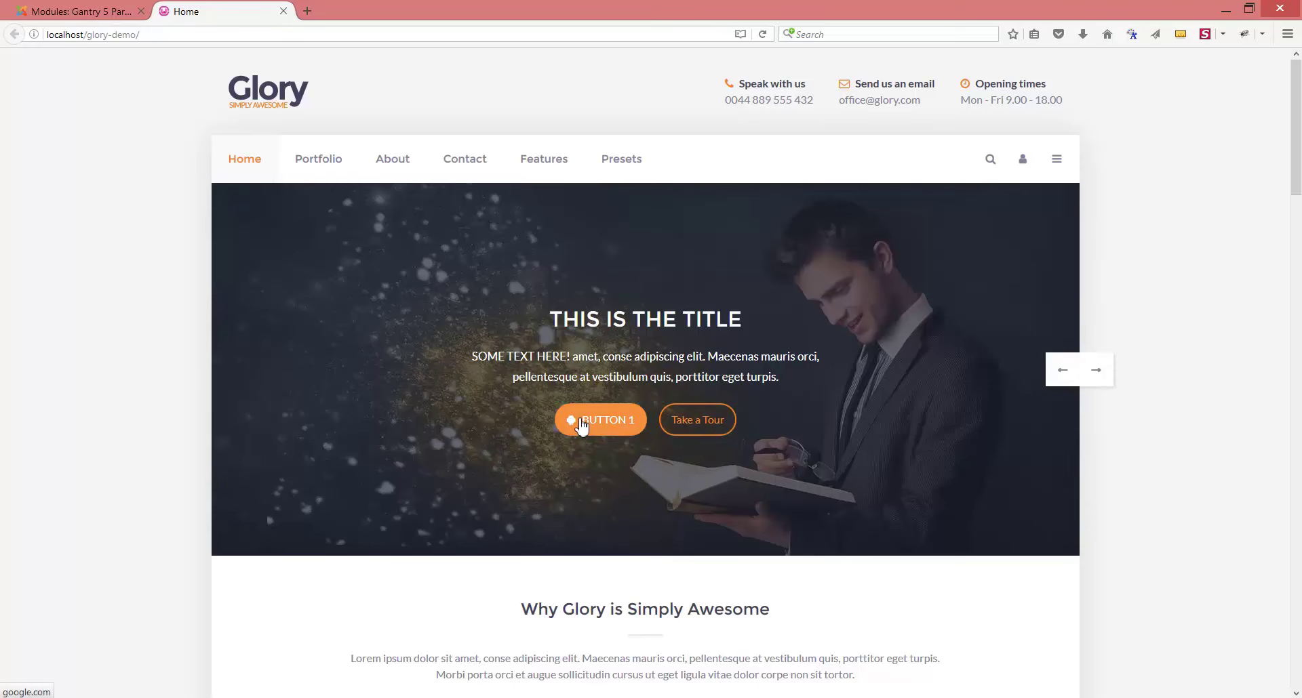
Step: Return to the Slideshow module, open Slide 1 in the particle settings and set its Overlay Position to Middle Left
click(92, 13)
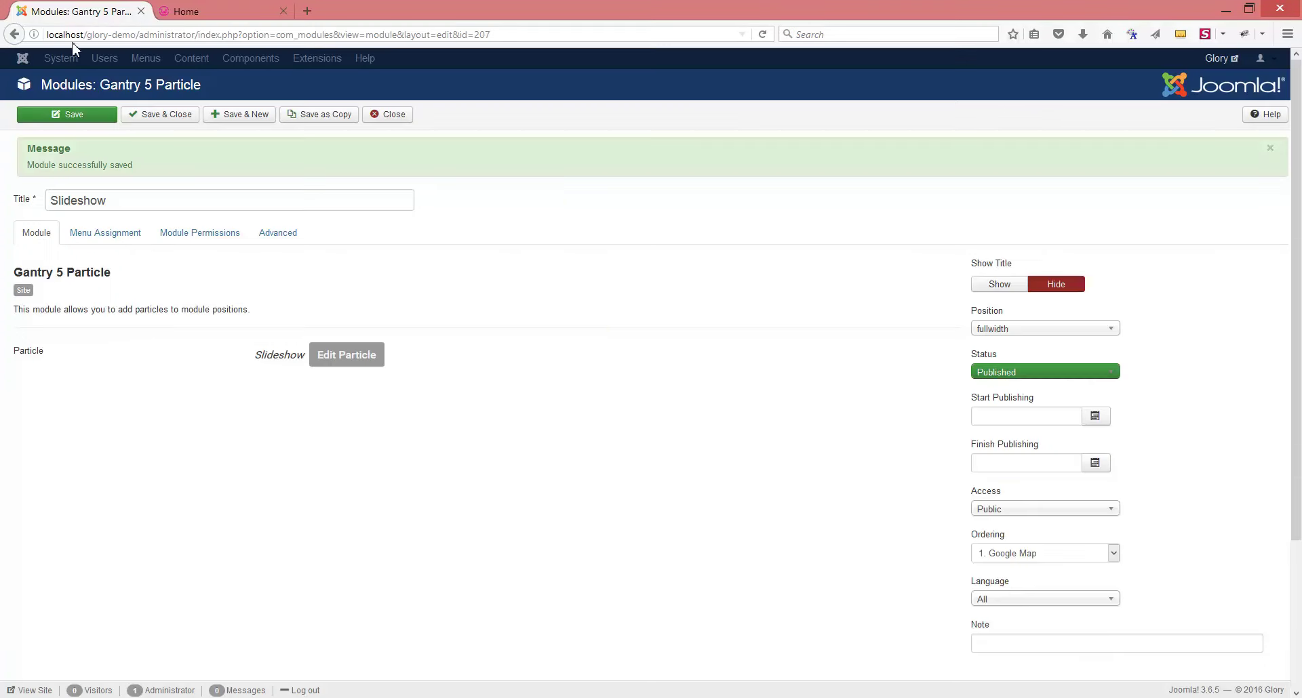
click(342, 358)
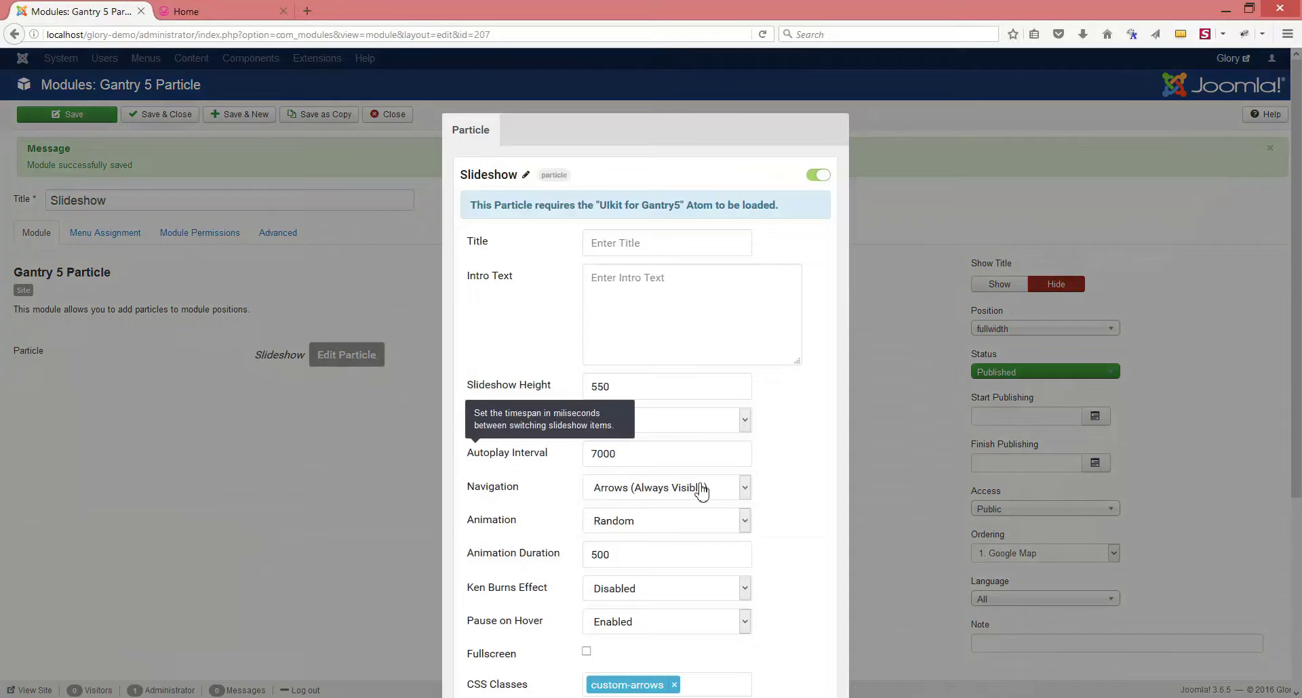
scroll(802, 544, down, 3)
click(616, 487)
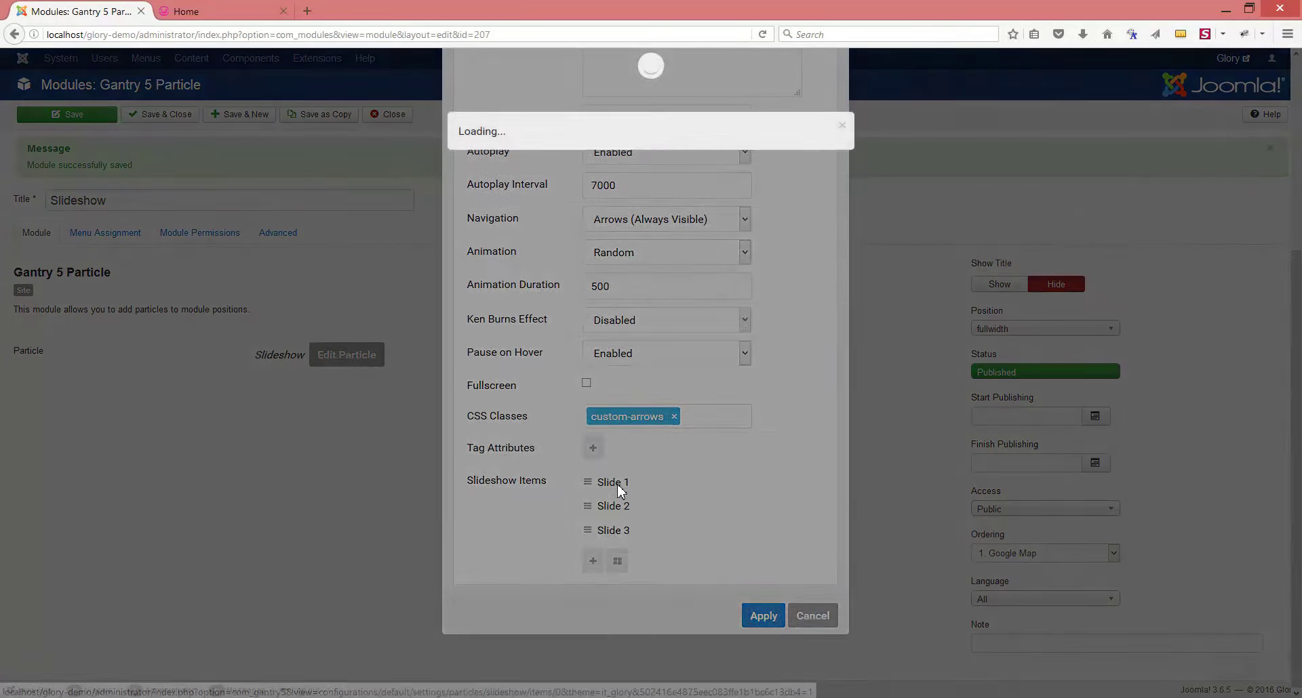
scroll(797, 543, down, 4)
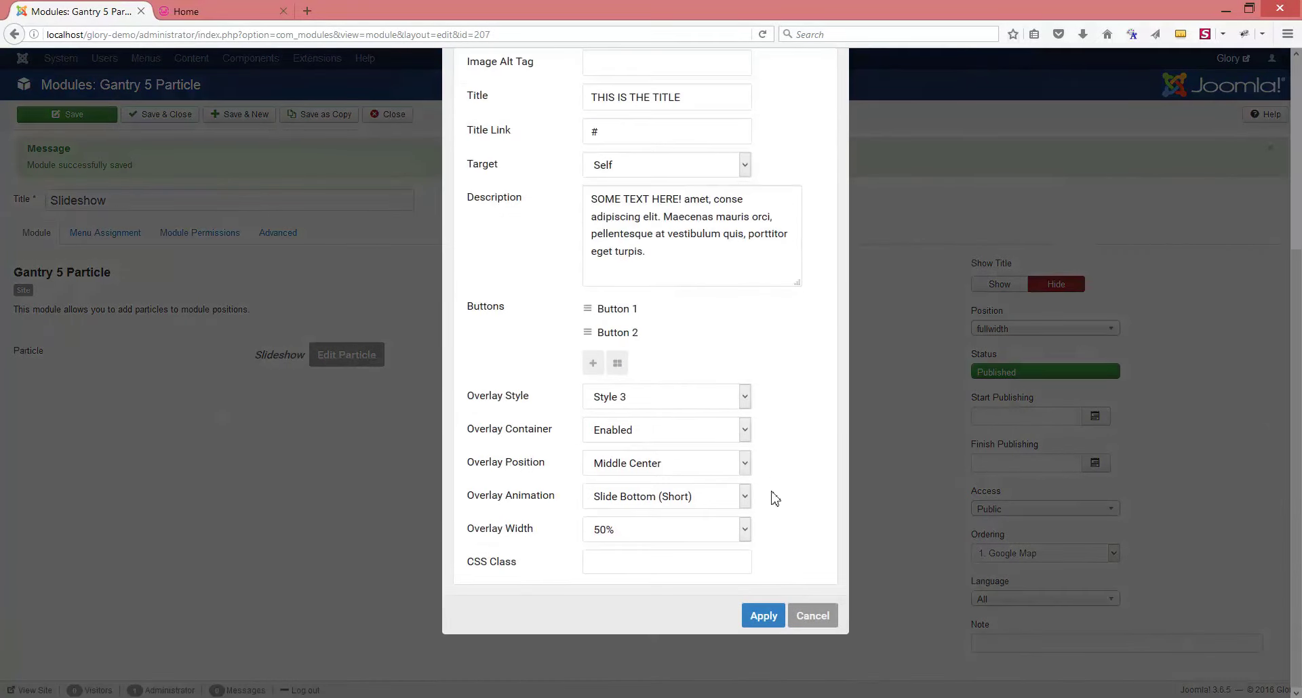
click(641, 473)
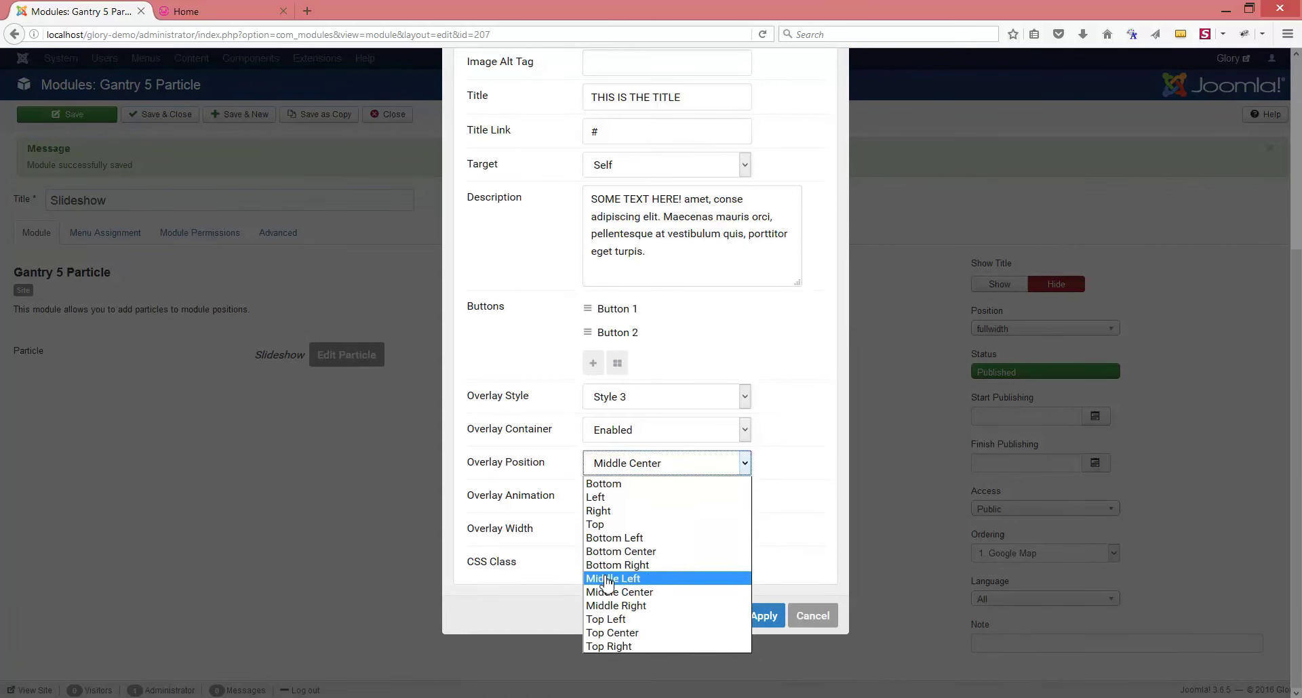
click(608, 581)
Step: Set Slide 1's Overlay Animation to Slide Left (Short) and its Overlay Width to 33.3%
click(629, 503)
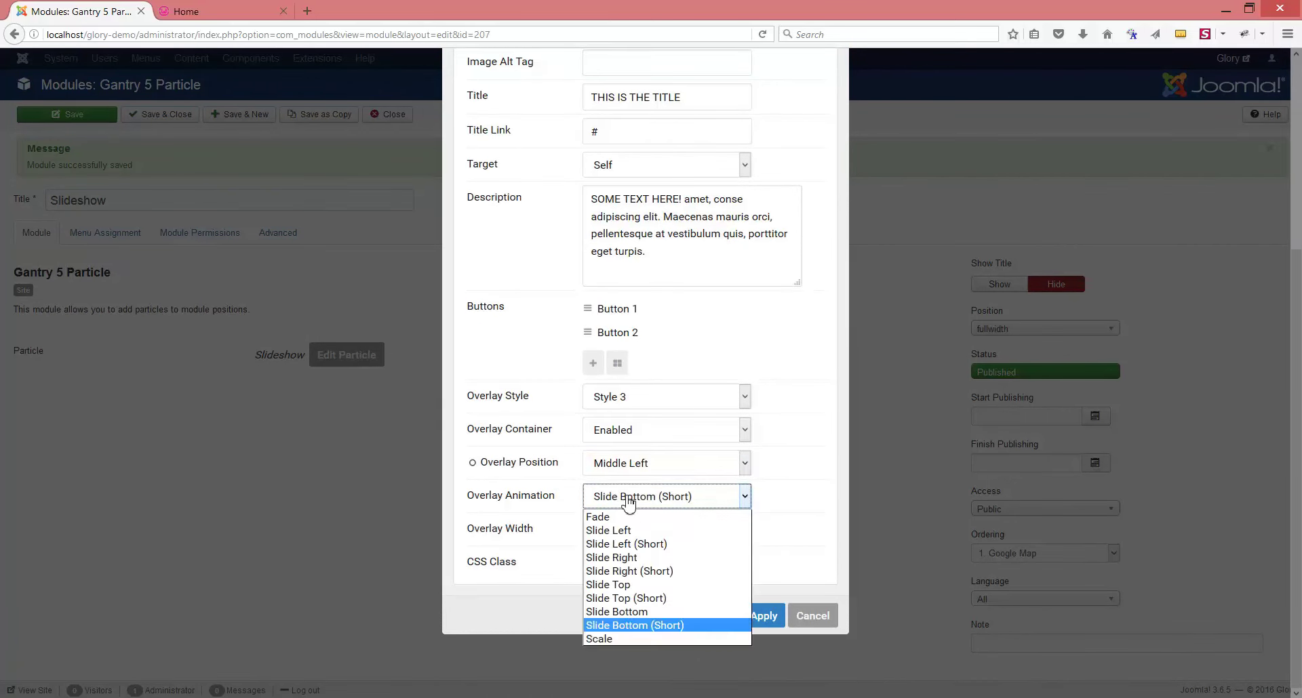
click(623, 545)
click(621, 537)
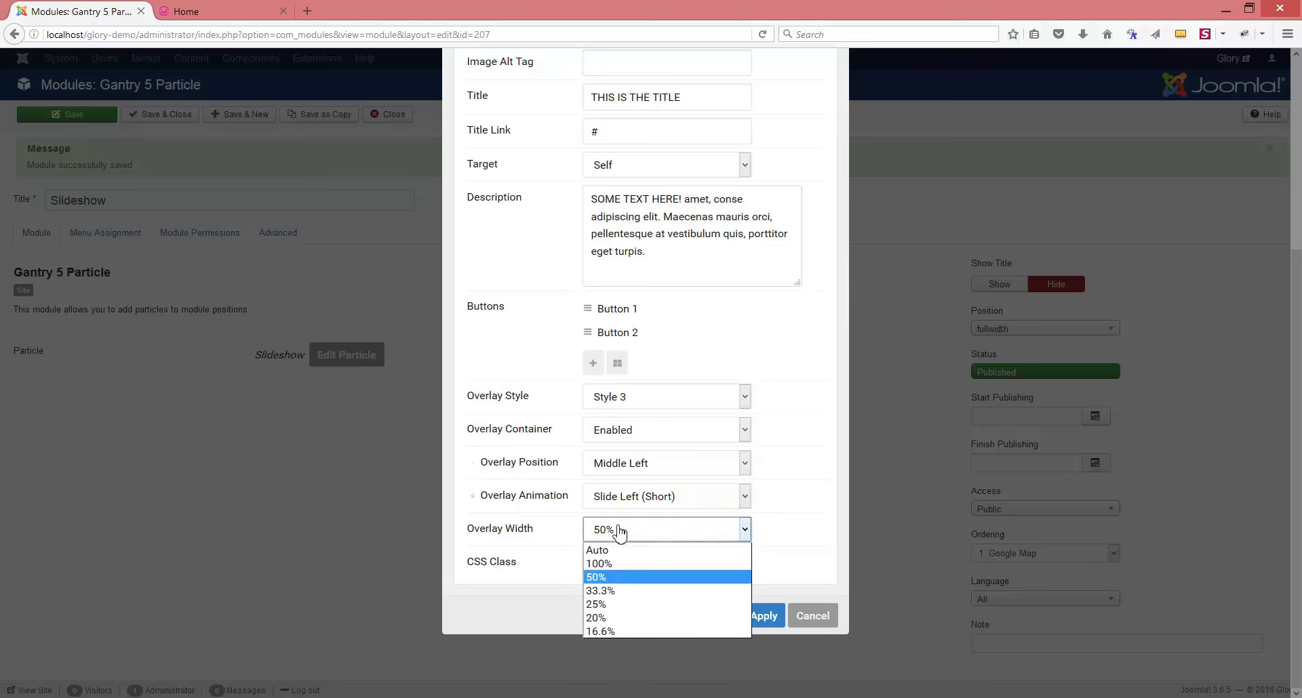
click(615, 595)
Step: Apply the slide and particle settings, save the module and reload the home page to check the Middle Left overlay
click(762, 616)
click(766, 618)
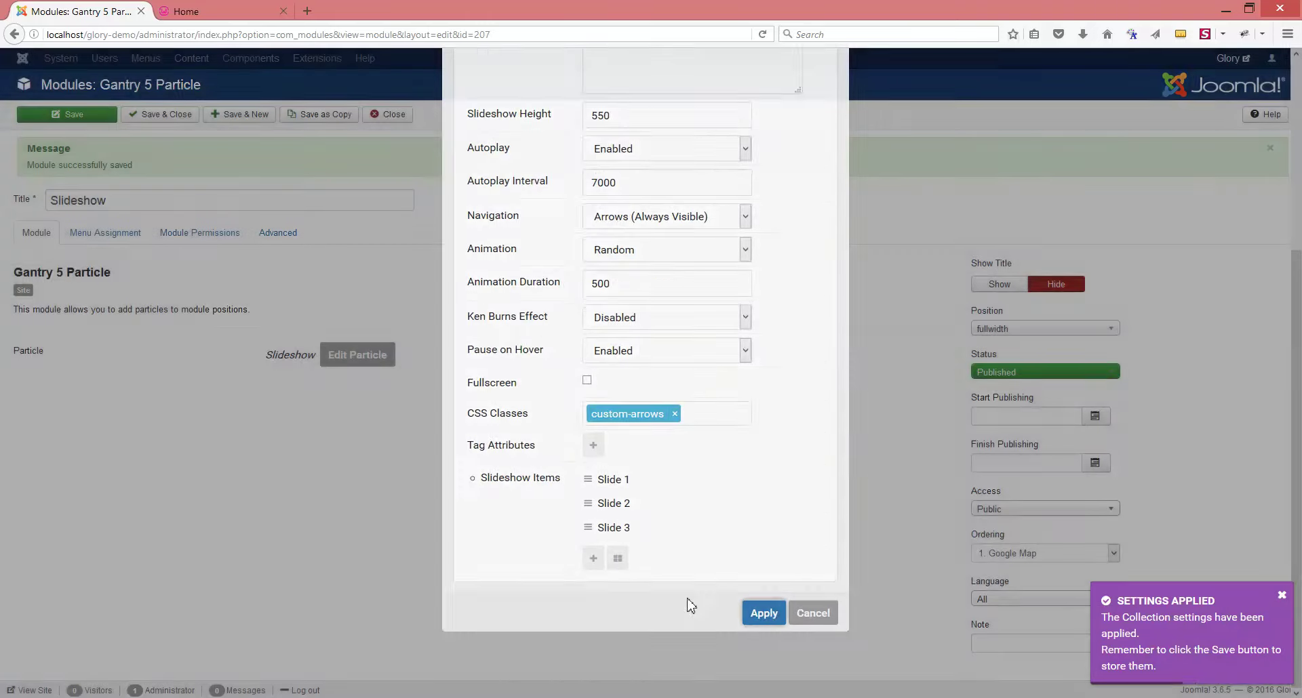
click(84, 119)
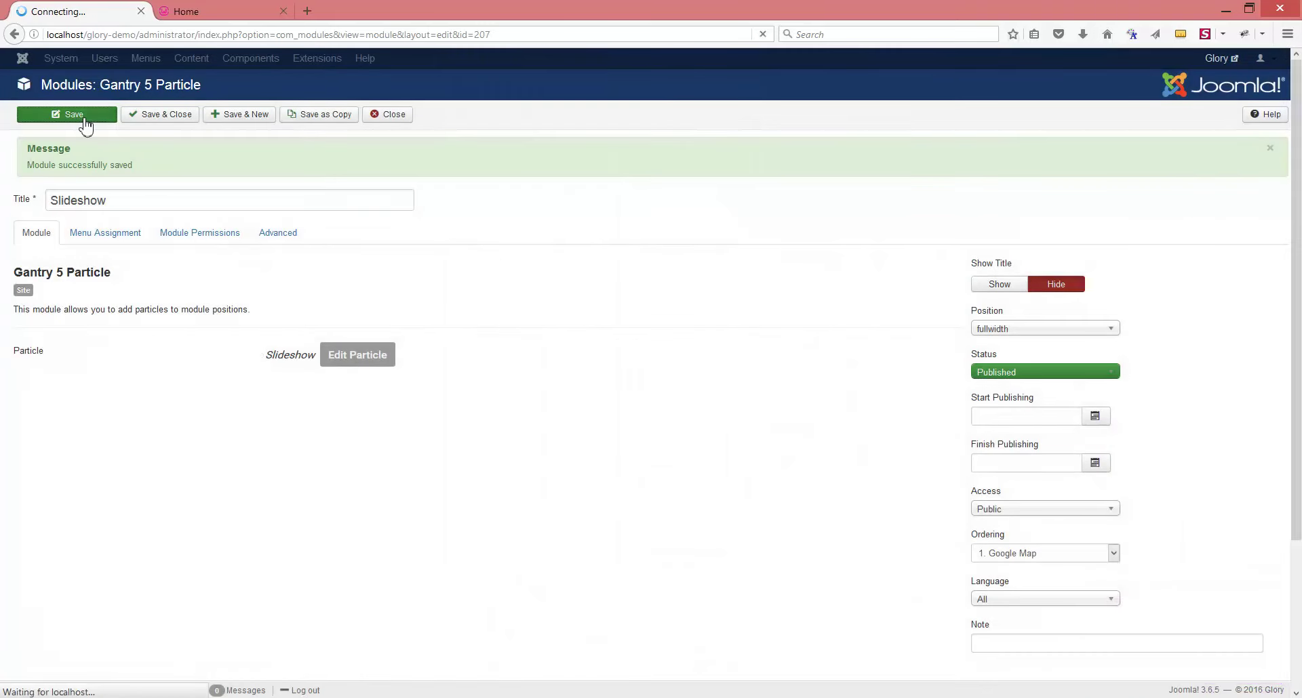
click(216, 11)
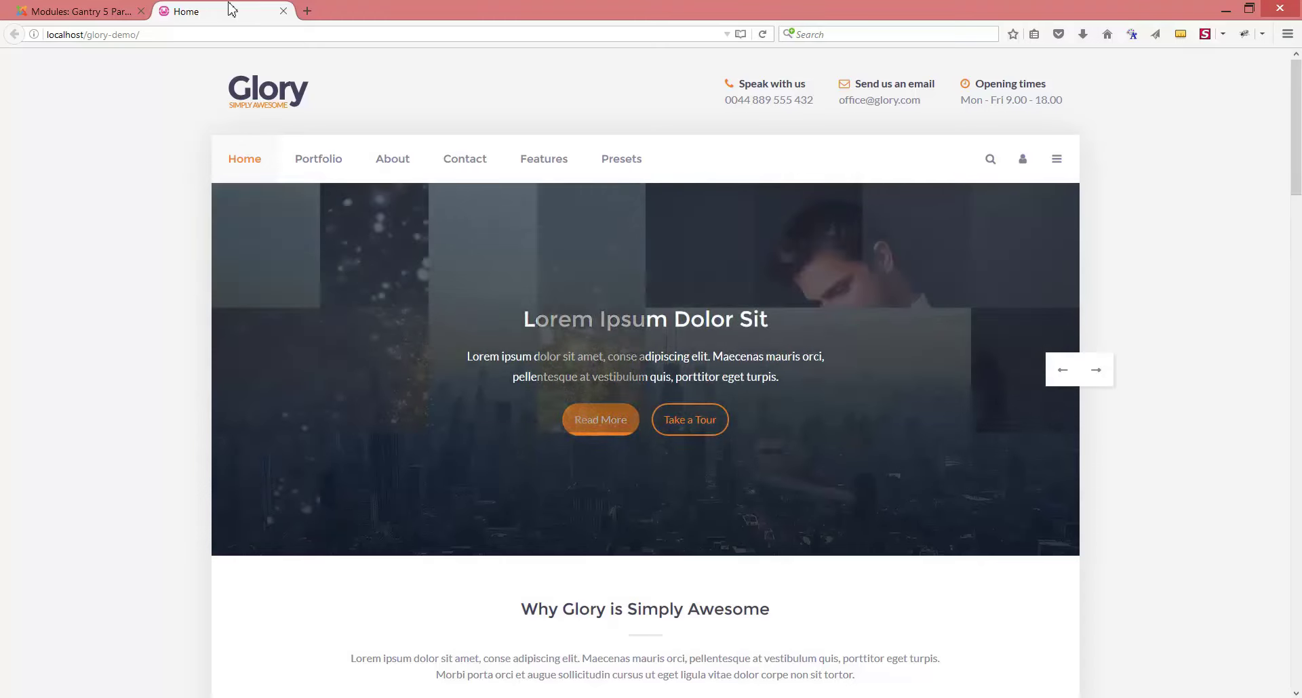
click(762, 34)
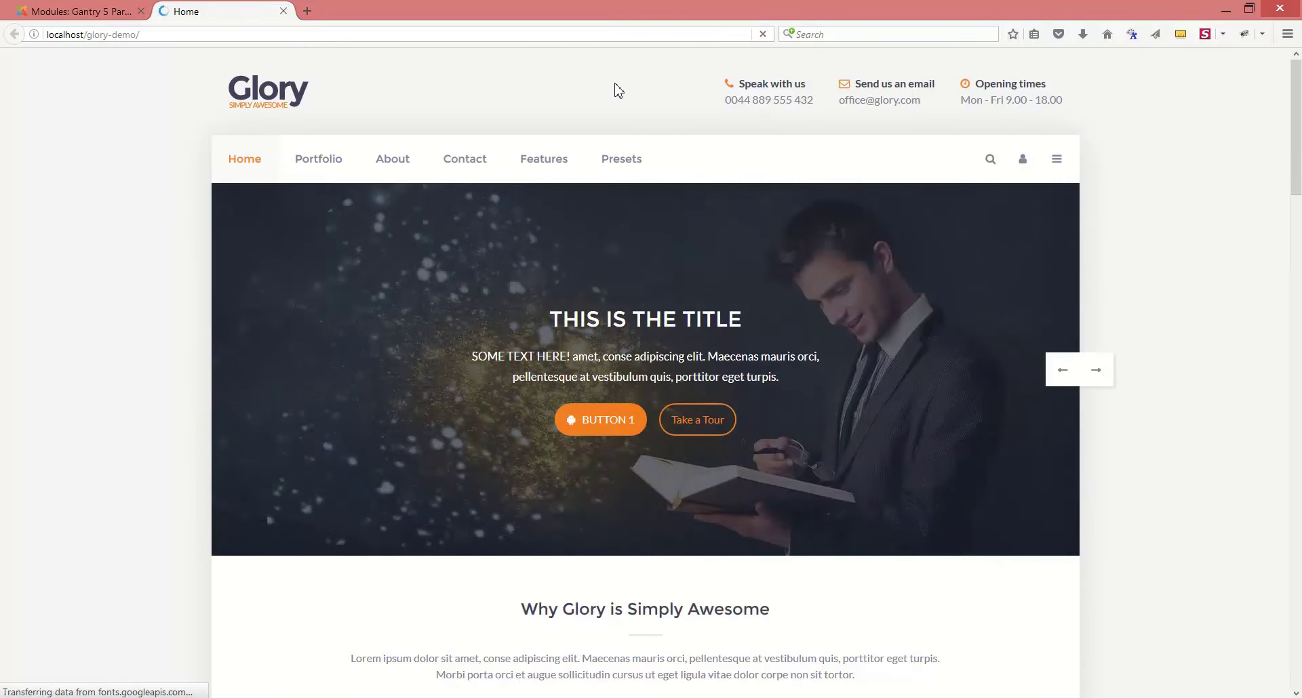